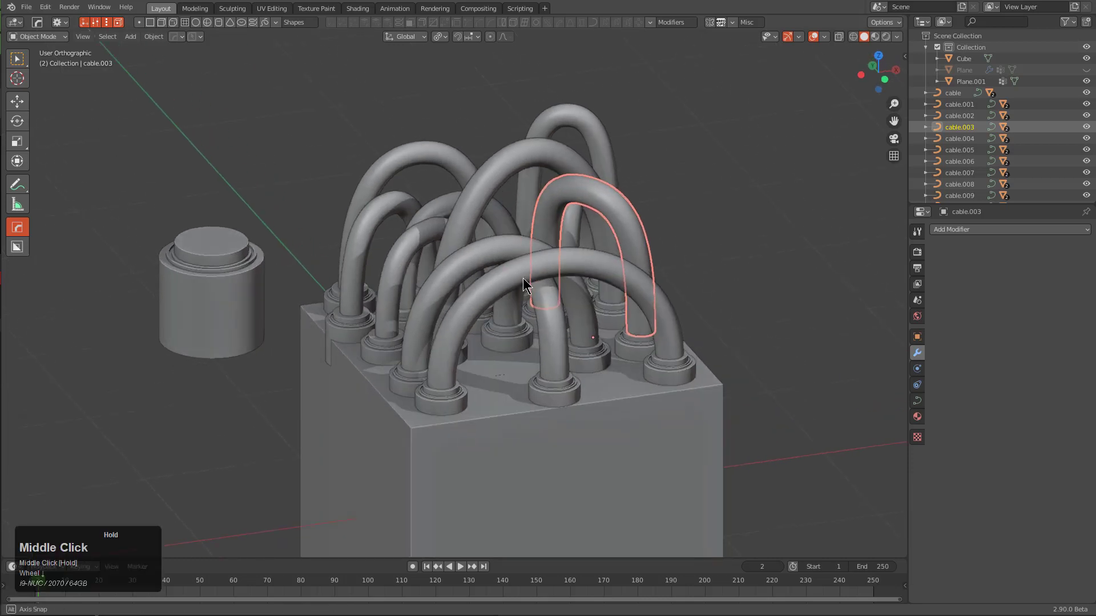
Zoom around the cable block and select the cylinder Plane.001 beside it
scroll(517, 305, "down", 1)
scroll(497, 311, "up", 1)
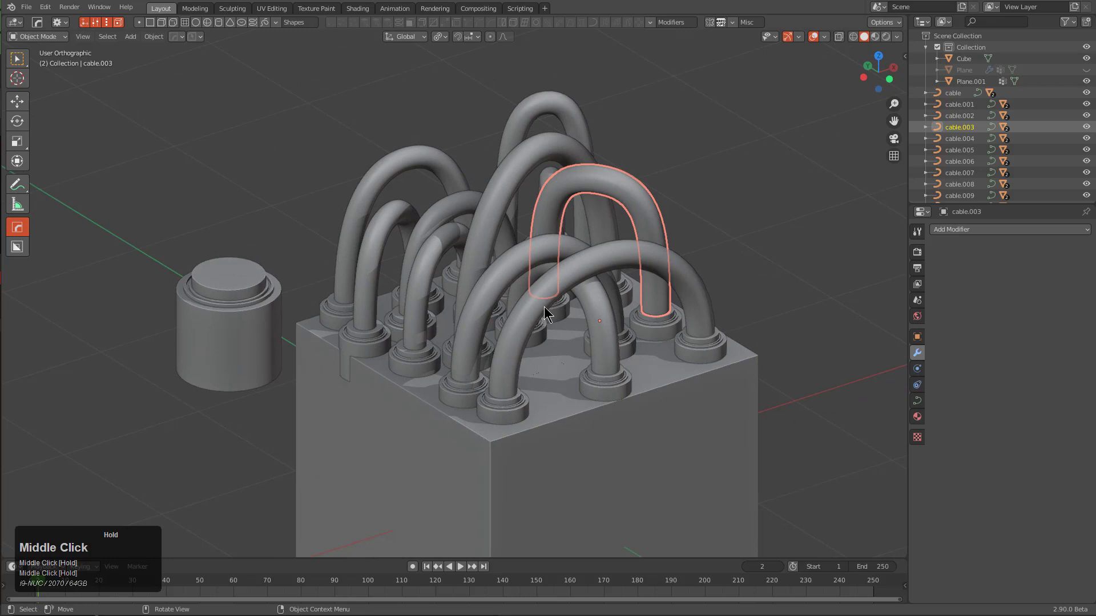
scroll(545, 314, "down", 1)
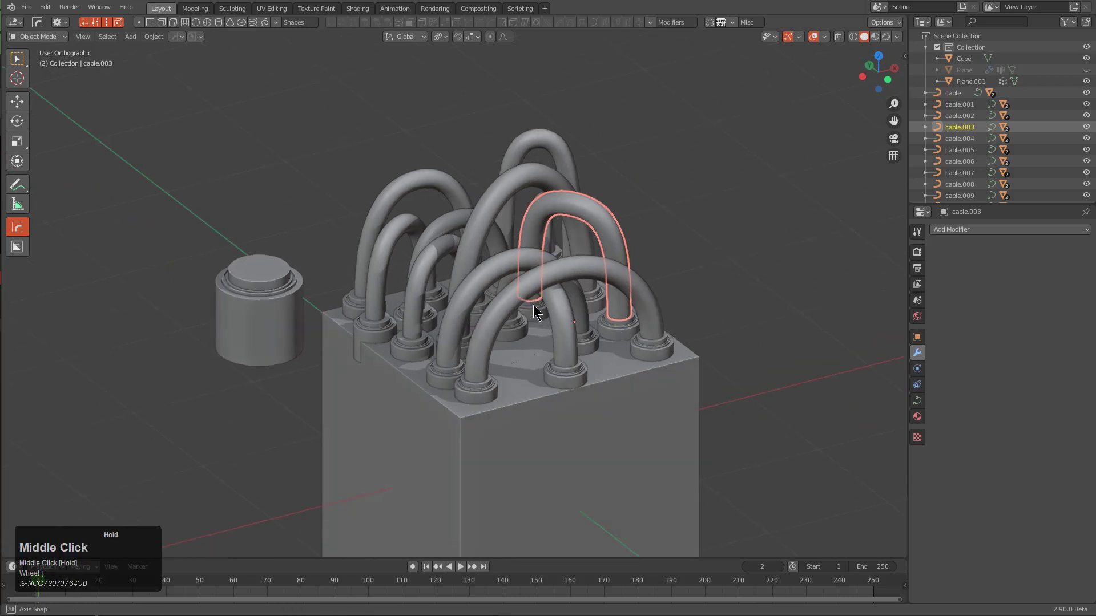
scroll(537, 313, "down", 1)
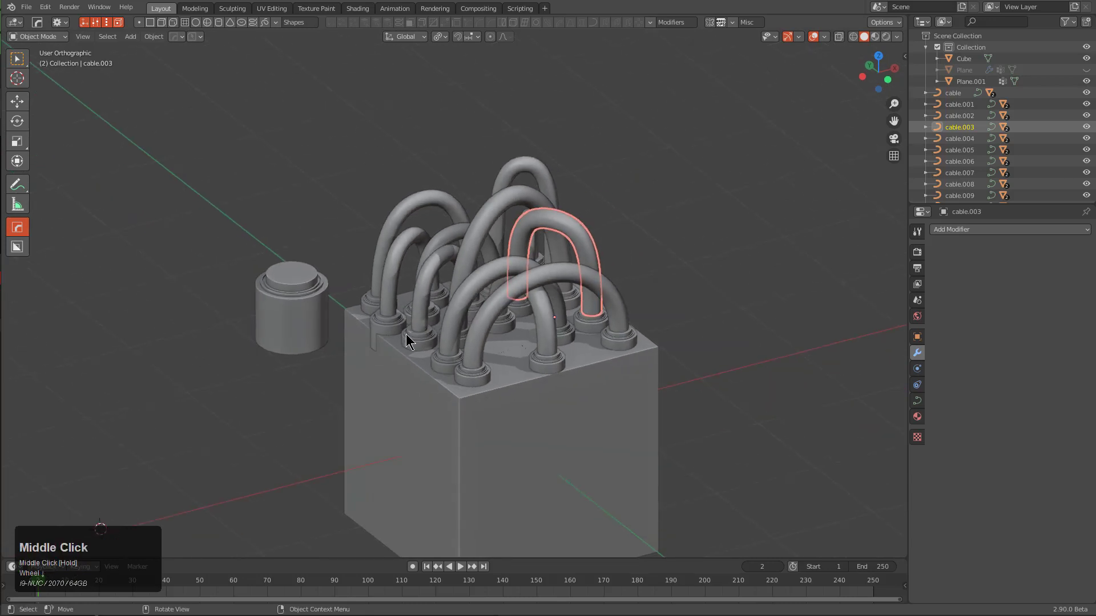
scroll(406, 341, "up", 2)
left_click(266, 308)
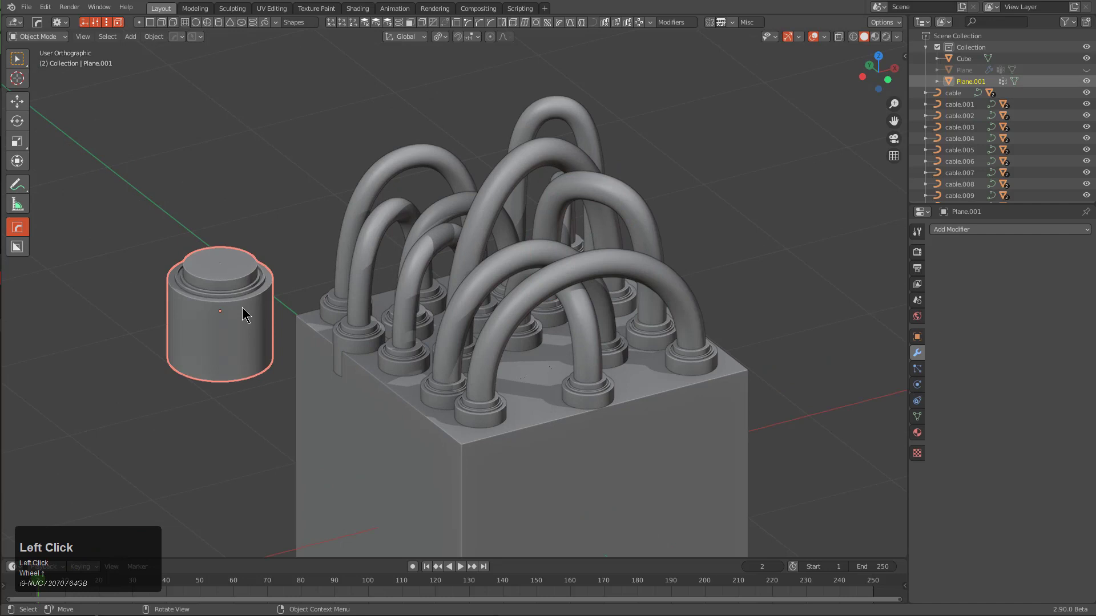
Hide the cylinder and cut the Cube down to a flat plane by deleting a face's vertices
key("h")
left_click(491, 477)
middle_click_drag(492, 477, 491, 384)
key("Tab")
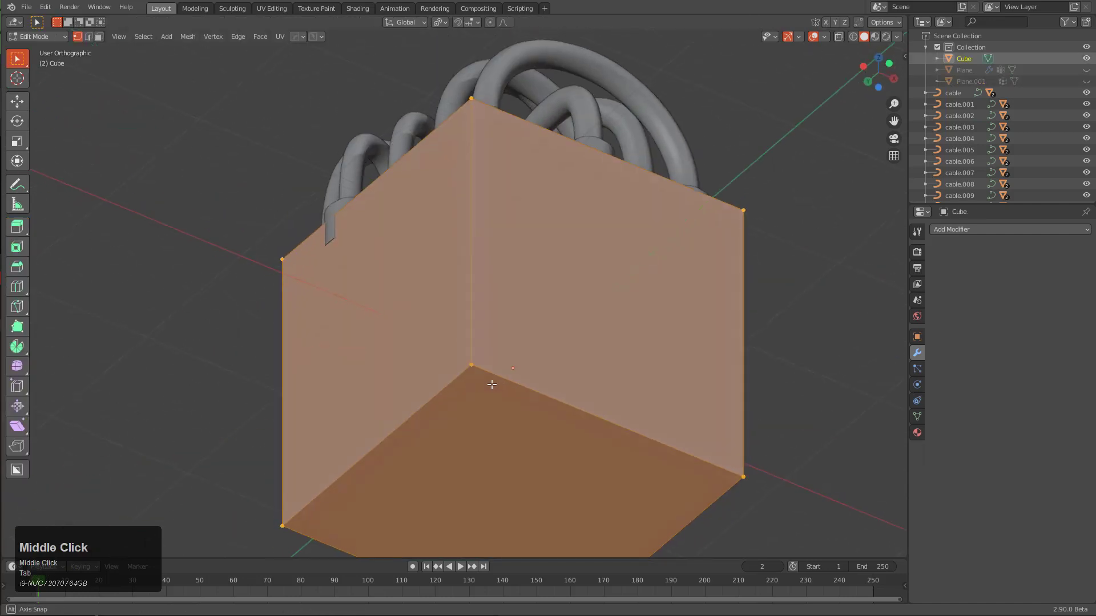
key("3")
left_click(484, 425)
key("x")
left_click(559, 318)
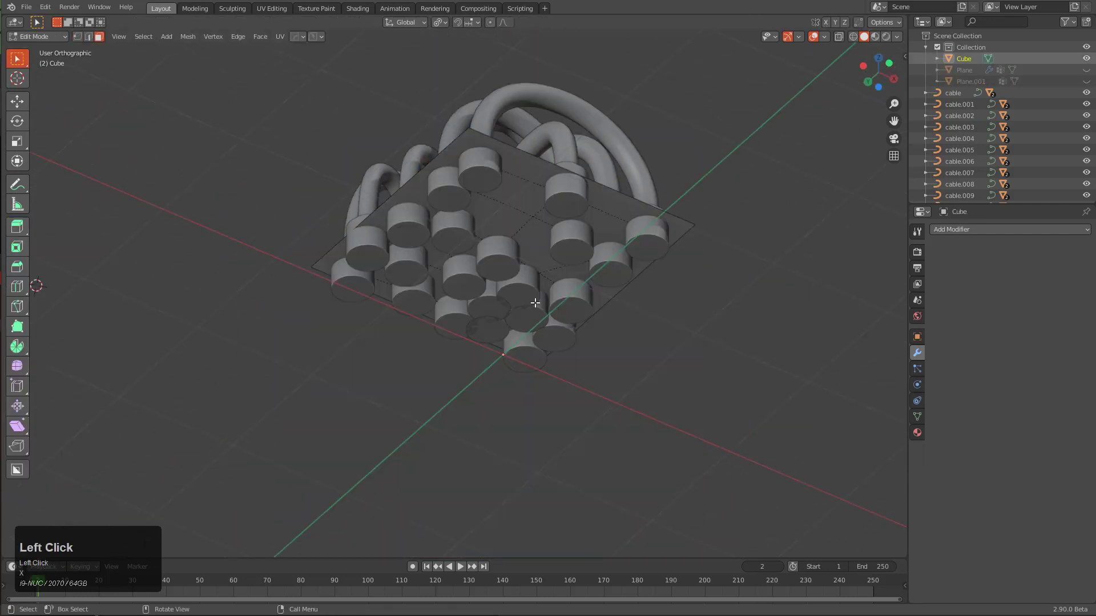
middle_click_drag(535, 302, 665, 386)
scroll(521, 298, "up", 3)
Inset the whole plane to leave a narrow border, then apply Poke Faces
key("a")
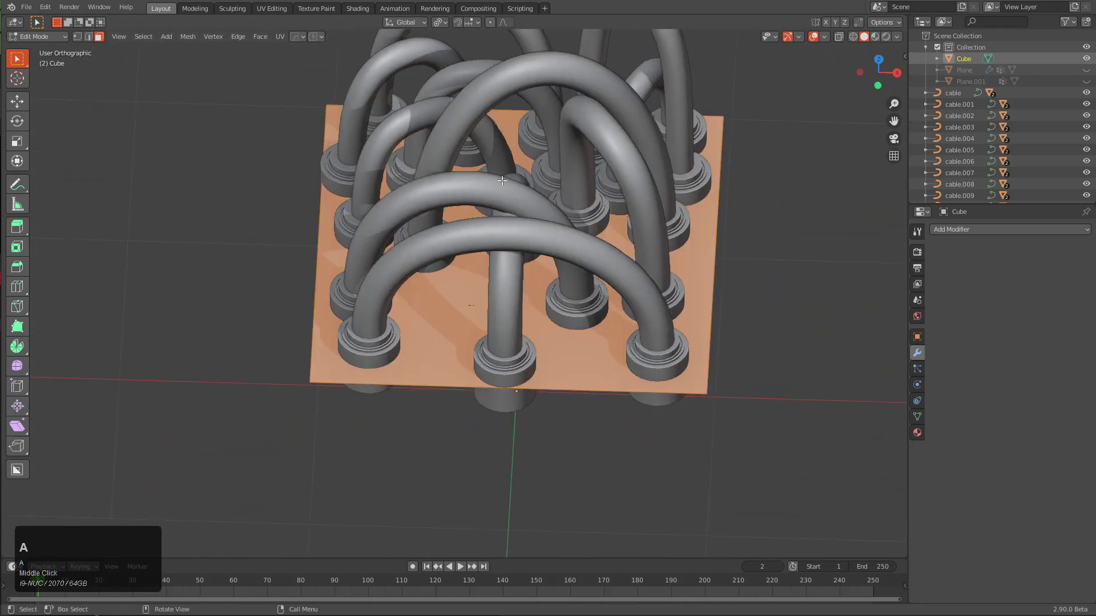
middle_click_drag(502, 180, 547, 294)
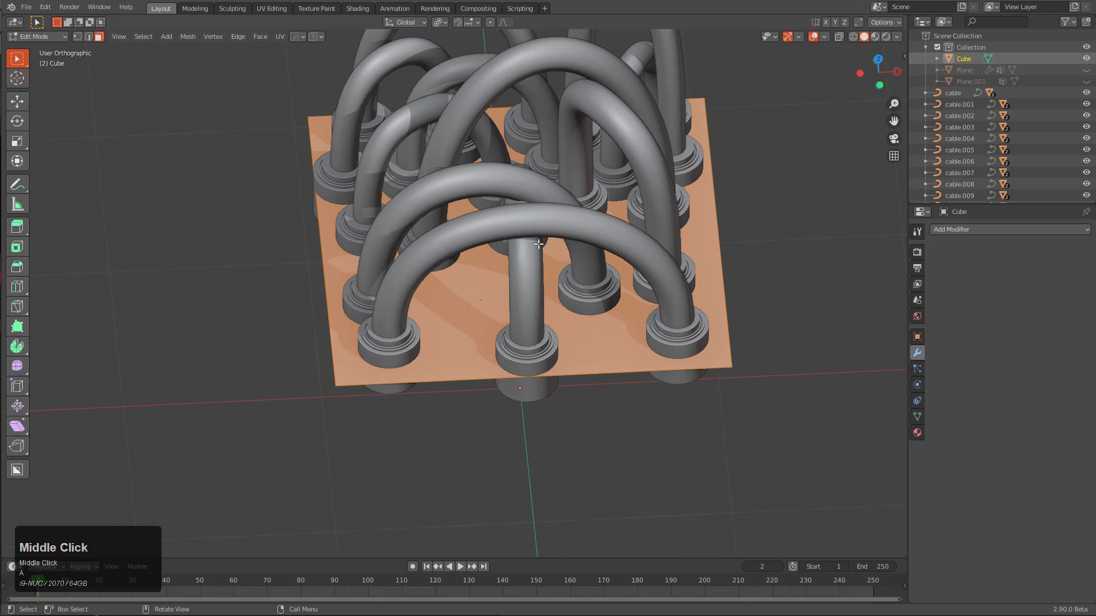
key("i")
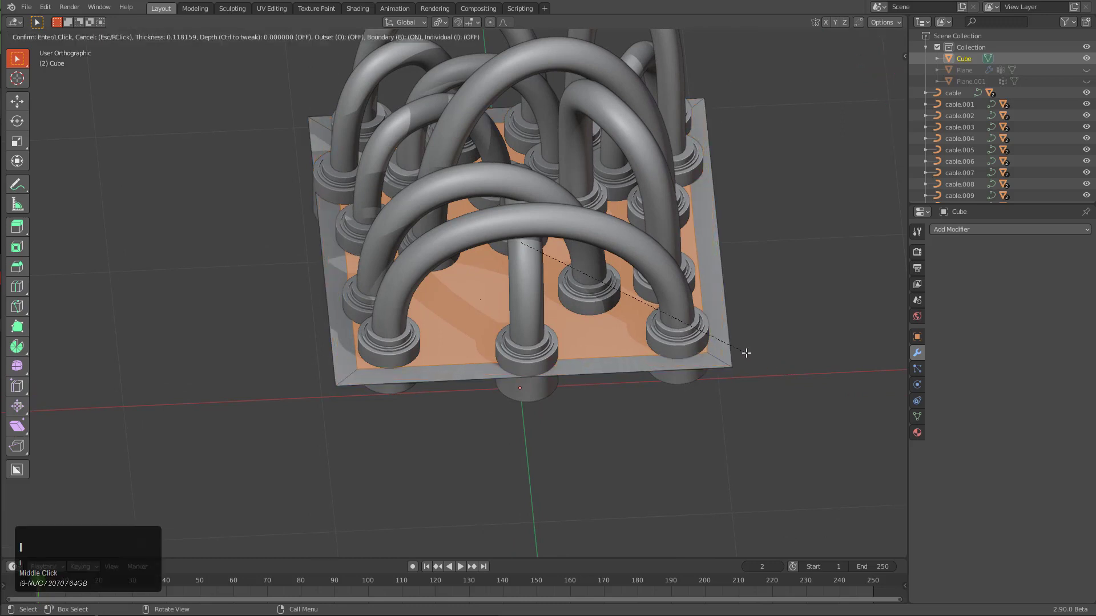
left_click(734, 346)
key("space")
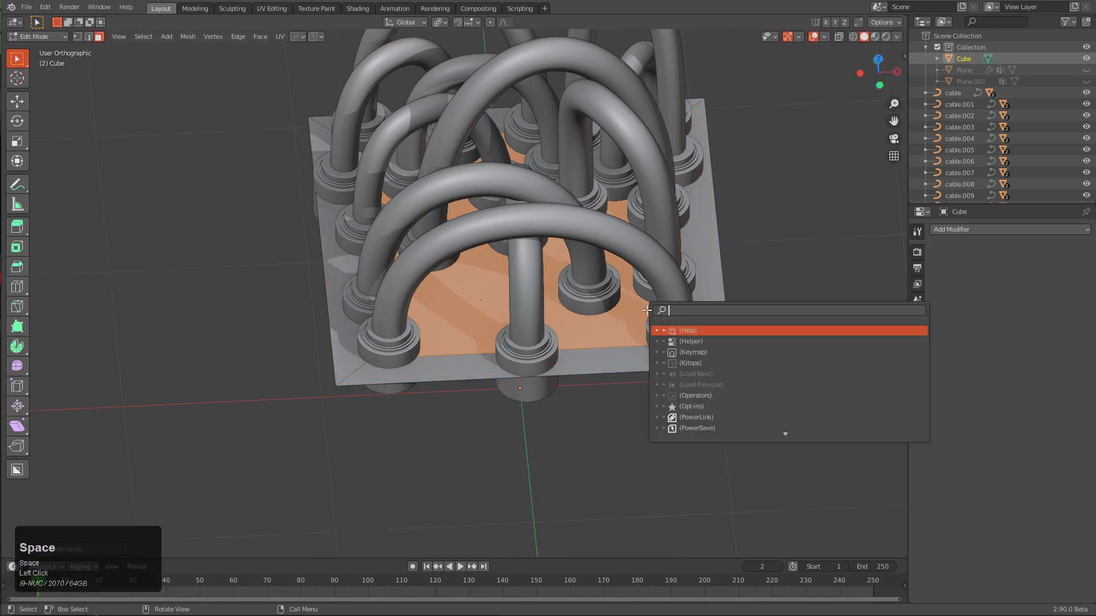
type("poke")
key("Return")
Try the Hard Ops wireframe overlay on the plane, then undo it
key("Tab")
middle_click_drag(581, 284, 502, 291)
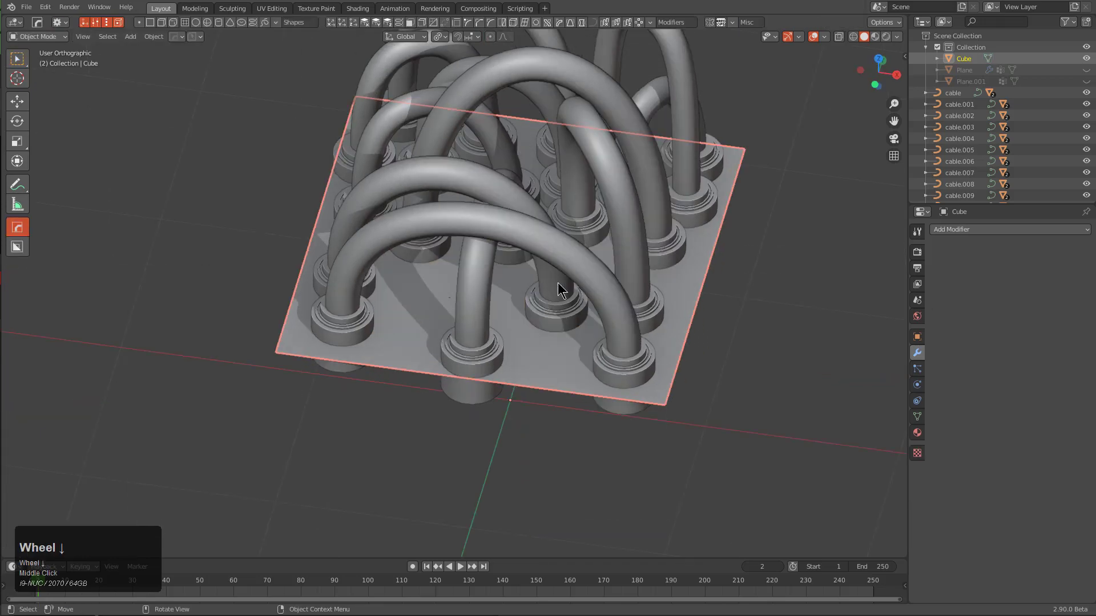
key("q")
key("q")
mouse_move(451, 417)
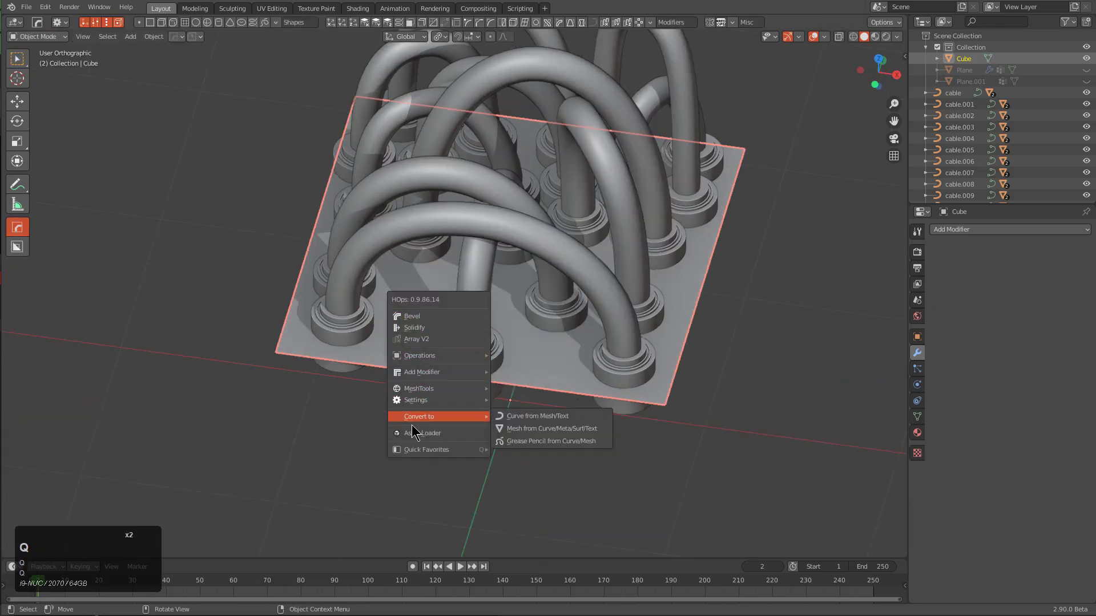
left_click(542, 418)
left_click(528, 443)
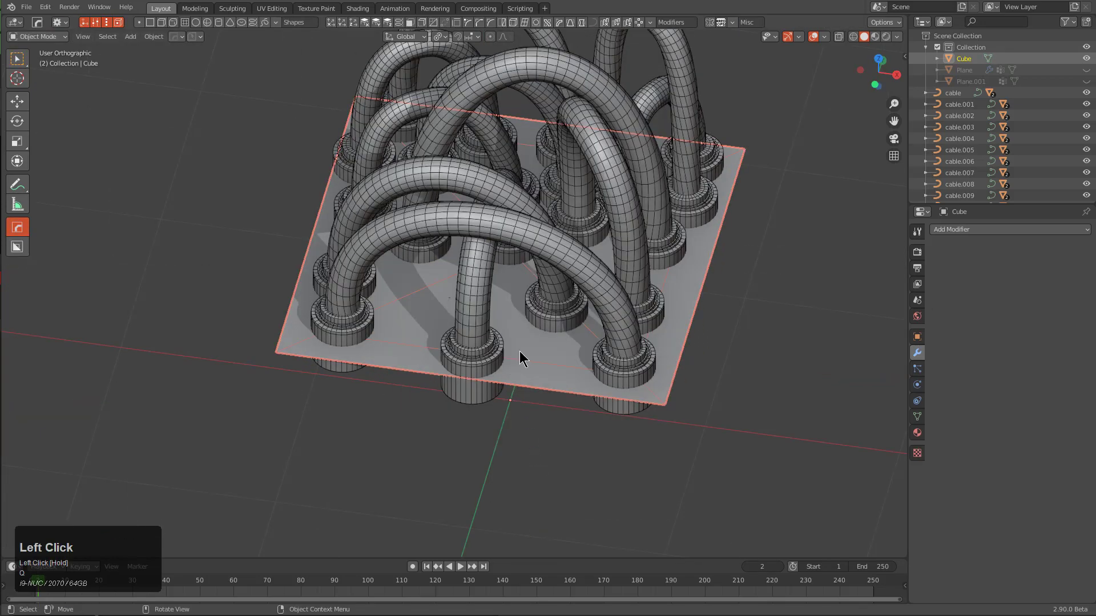
key("ctrl+z")
Set the plane to Hard Ops Shade Wire and turn the wireframe overlay off
key("q")
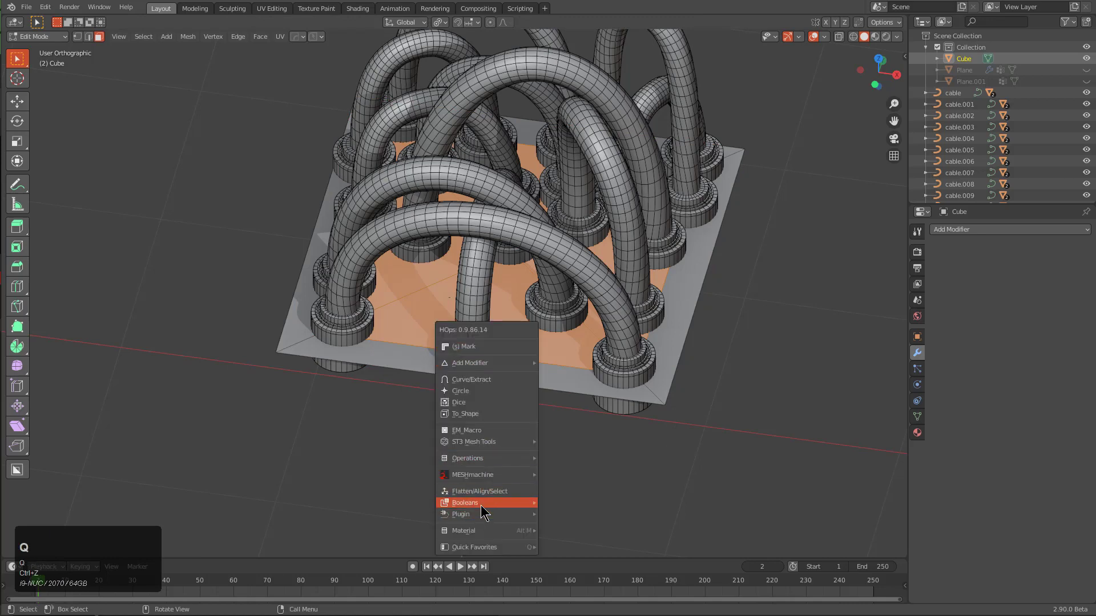
key("Tab")
key("q")
mouse_move(573, 330)
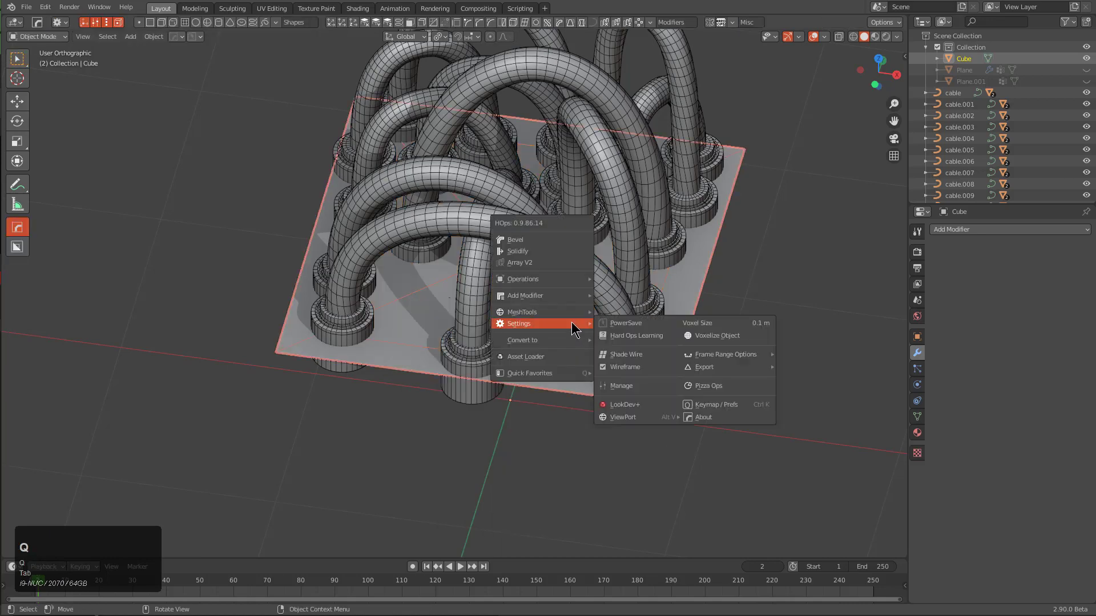
left_click(626, 355)
key("q")
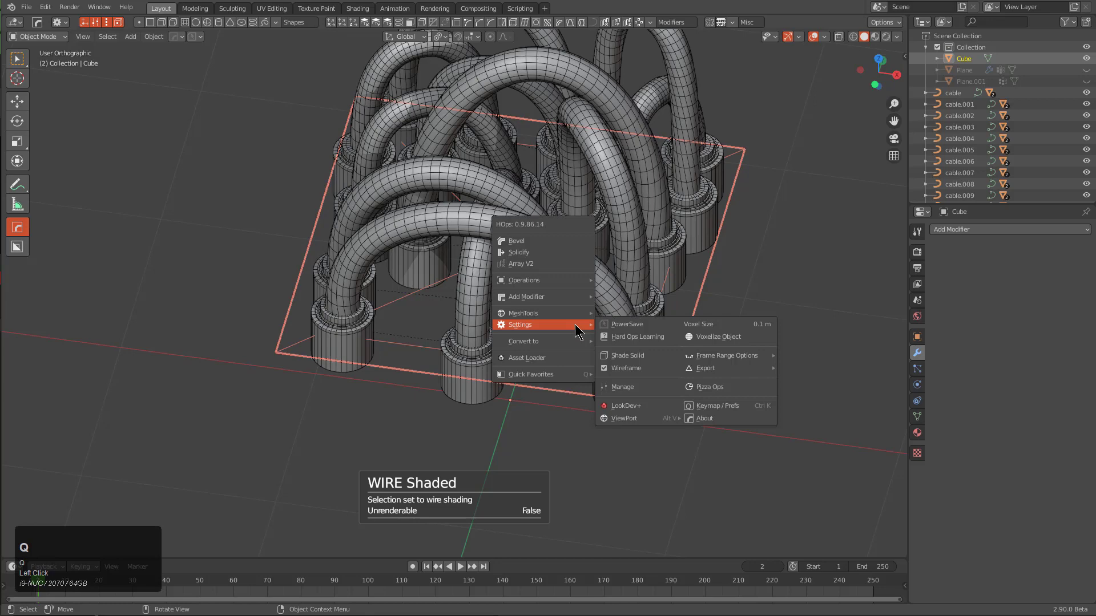
left_click(637, 369)
middle_click_drag(472, 326, 538, 310)
scroll(501, 374, "down", 1, "shift")
scroll(501, 374, "down", 2)
scroll(501, 373, "down", 1)
key("g")
right_click(521, 347)
scroll(537, 280, "up", 1)
Parent all the cables to the plane with Ctrl+P > Object, making the plane active
key("a")
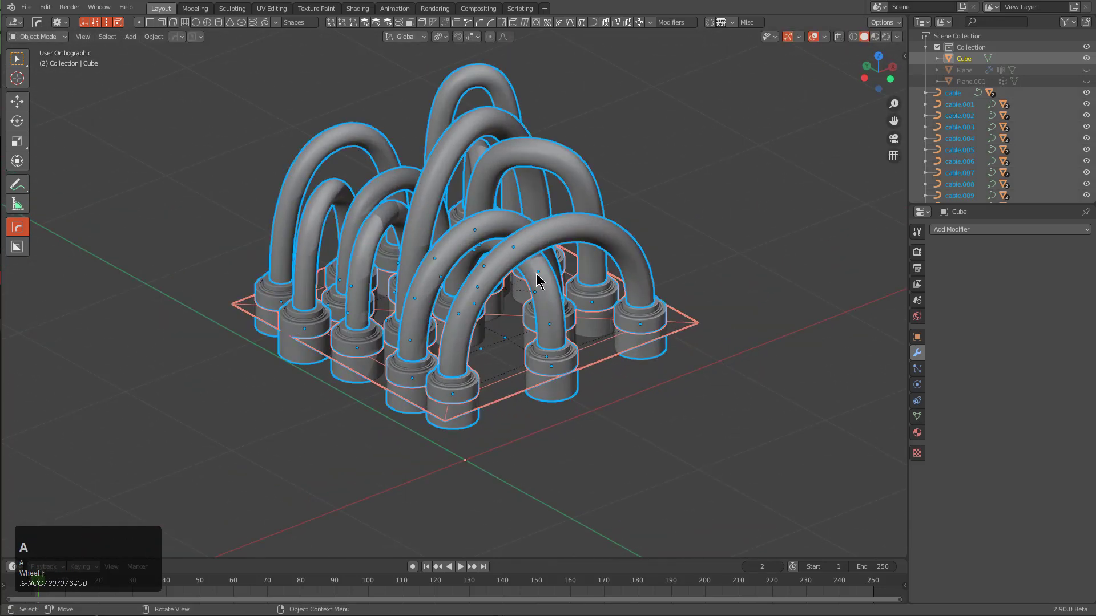
left_click(686, 321, "shift")
left_click(685, 320, "shift")
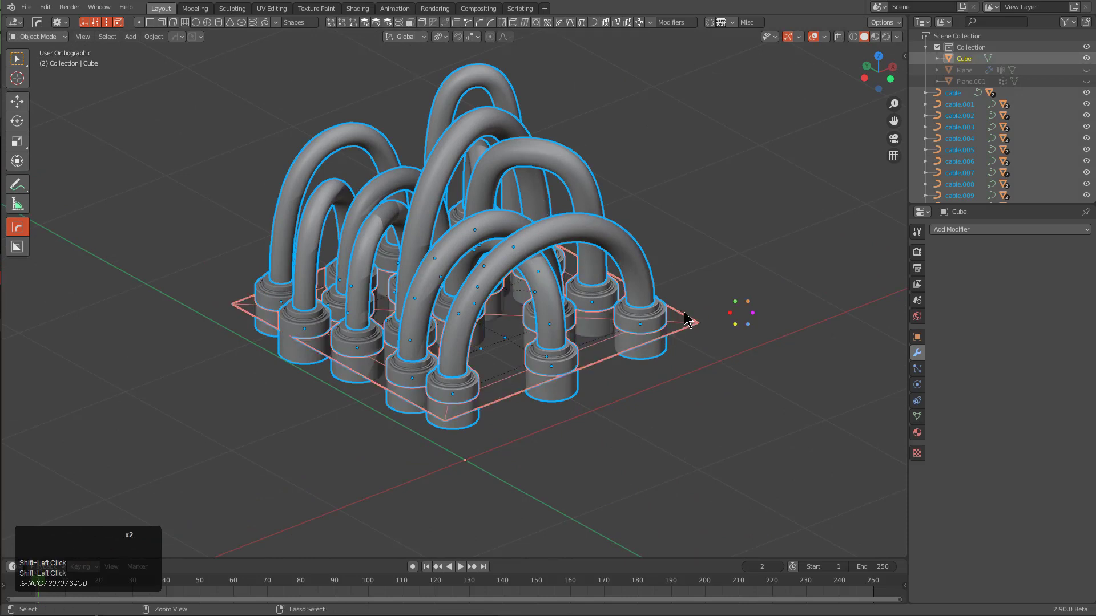
key("ctrl+p")
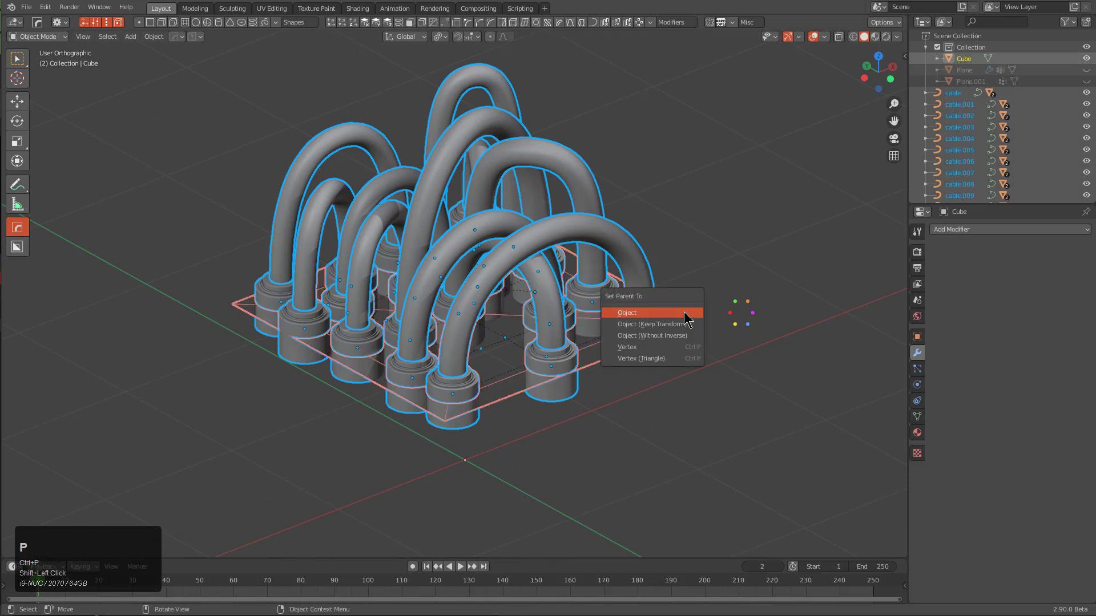
left_click(677, 314)
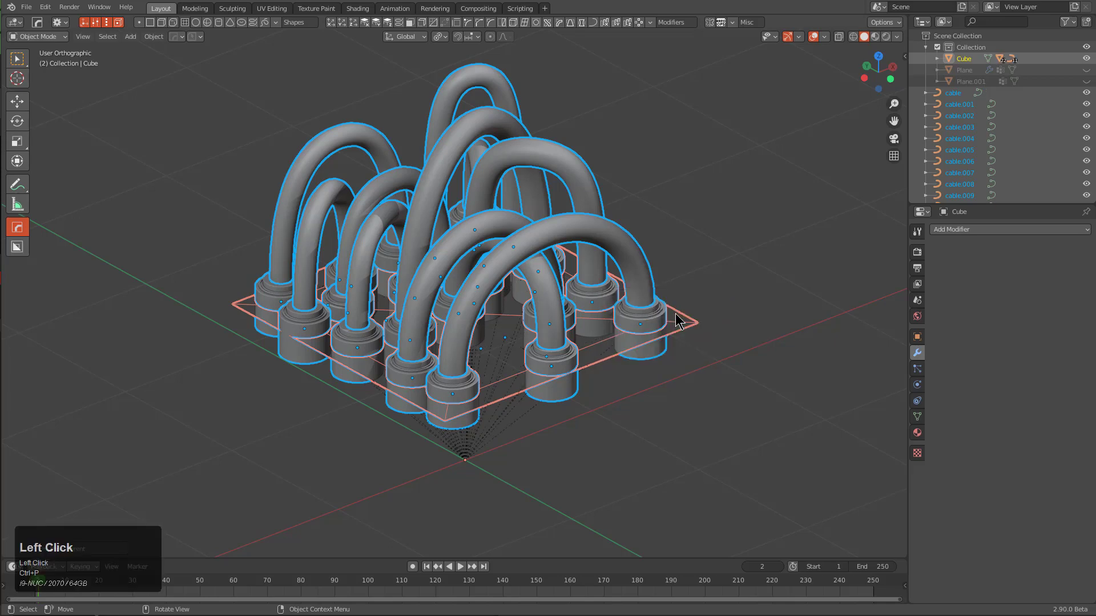
middle_click_drag(611, 355, 595, 344)
Select only the plane and clear its location back to the origin with Alt+G
left_click(666, 337)
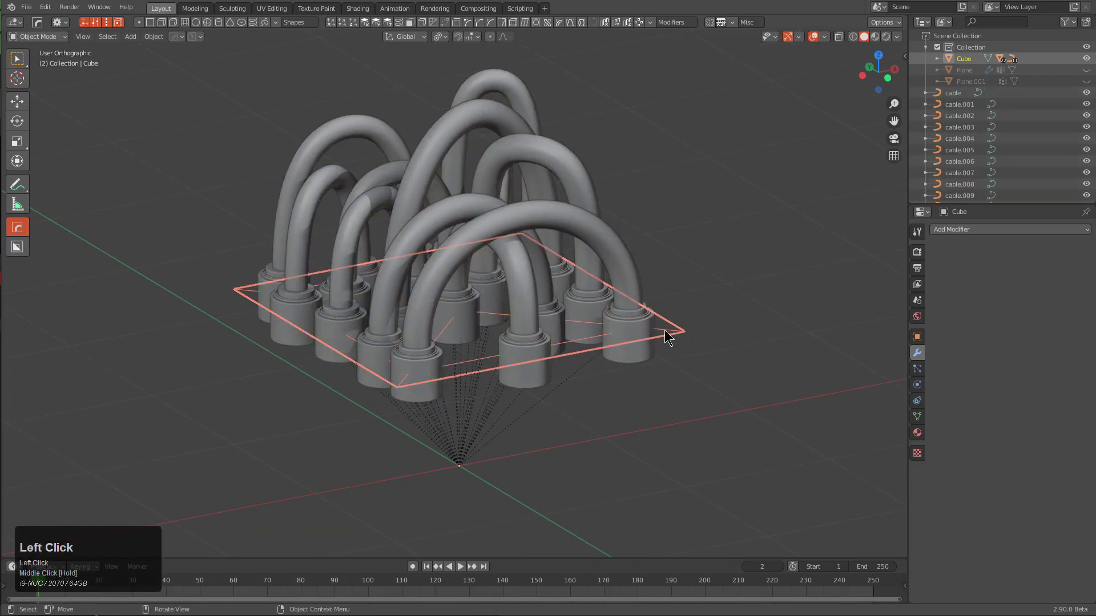
left_click(669, 275)
scroll(567, 360, "down", 3)
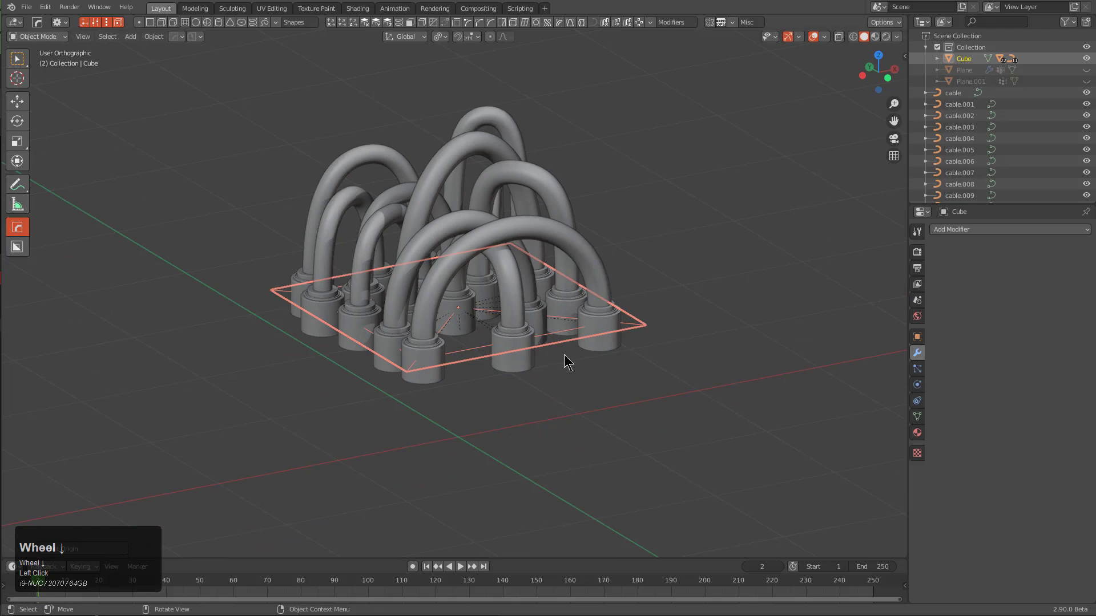
key("g")
right_click(659, 307)
key("r")
key("r")
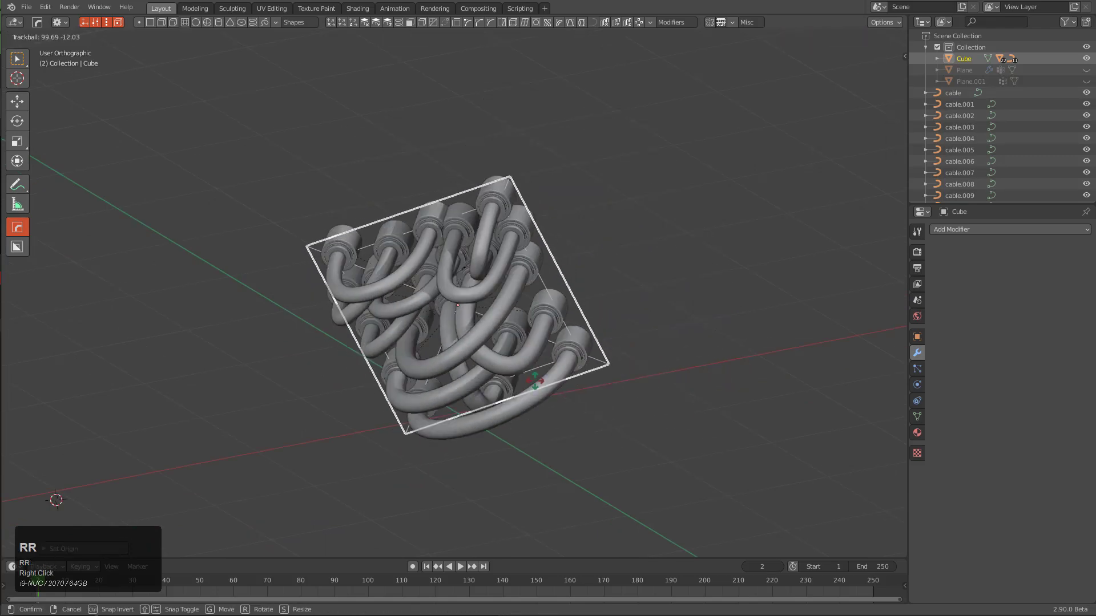
right_click(639, 285)
key("alt+g")
middle_click_drag(528, 323, 545, 388)
scroll(545, 388, "up", 3)
middle_click_drag(522, 455, 505, 341)
In the KIT OPS sidebar, pick the Newdemo kpack and Create INSERT from the plane and cables
key("n")
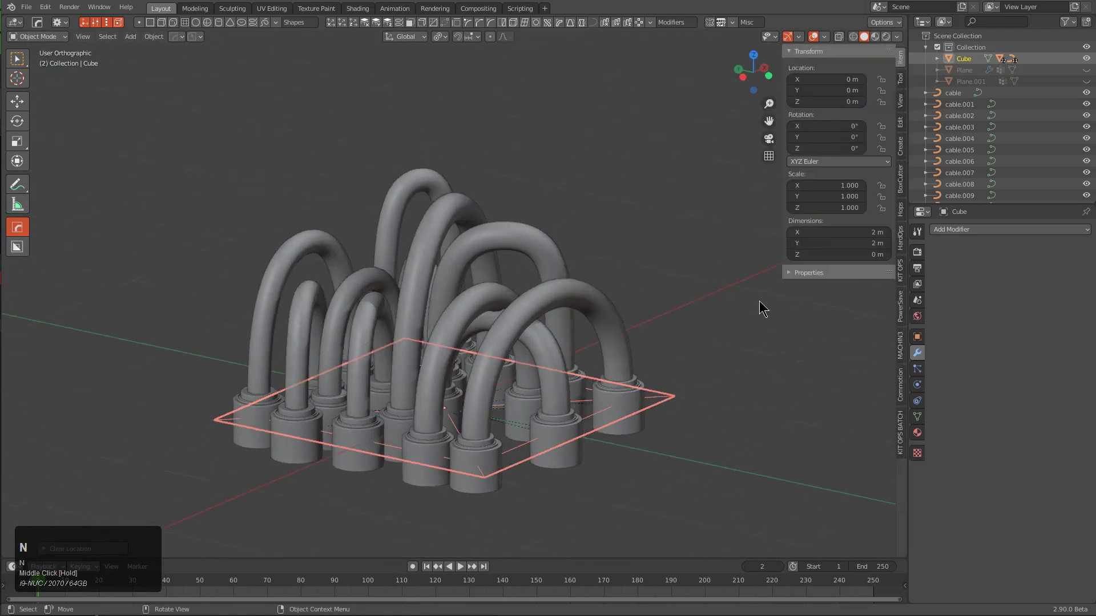
left_click(900, 274)
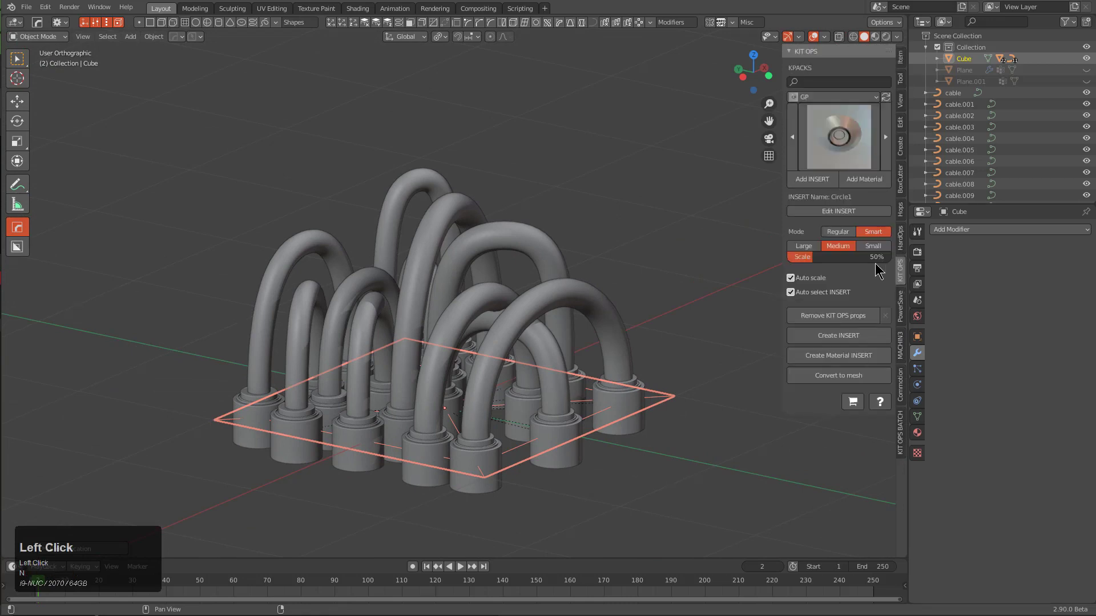
left_click(841, 96)
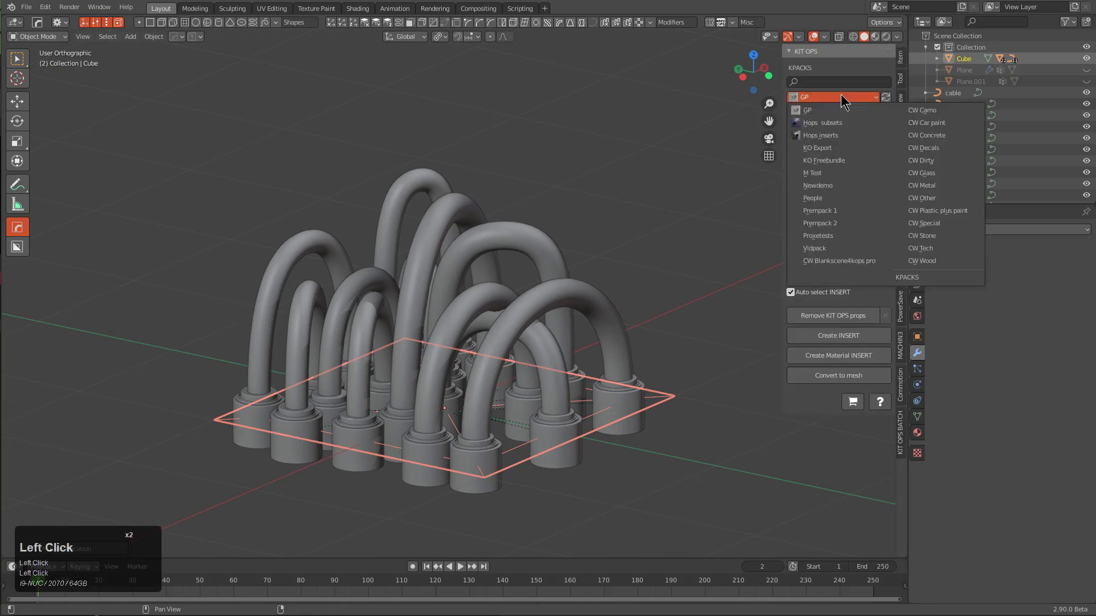
left_click(827, 190)
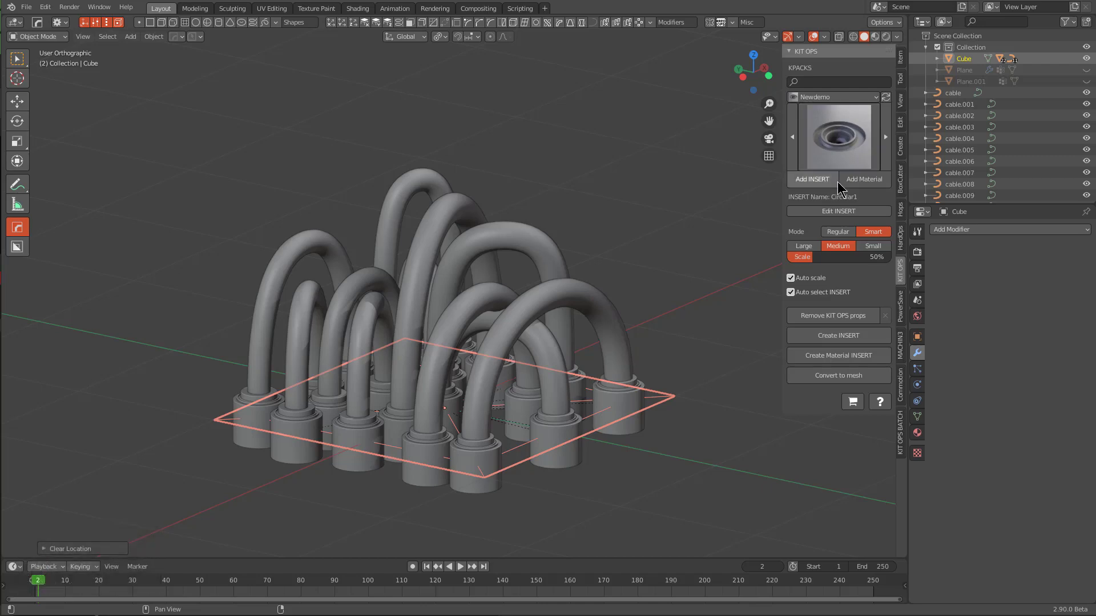
left_click(834, 338)
middle_click_drag(468, 400, 505, 393)
scroll(505, 392, "down", 1)
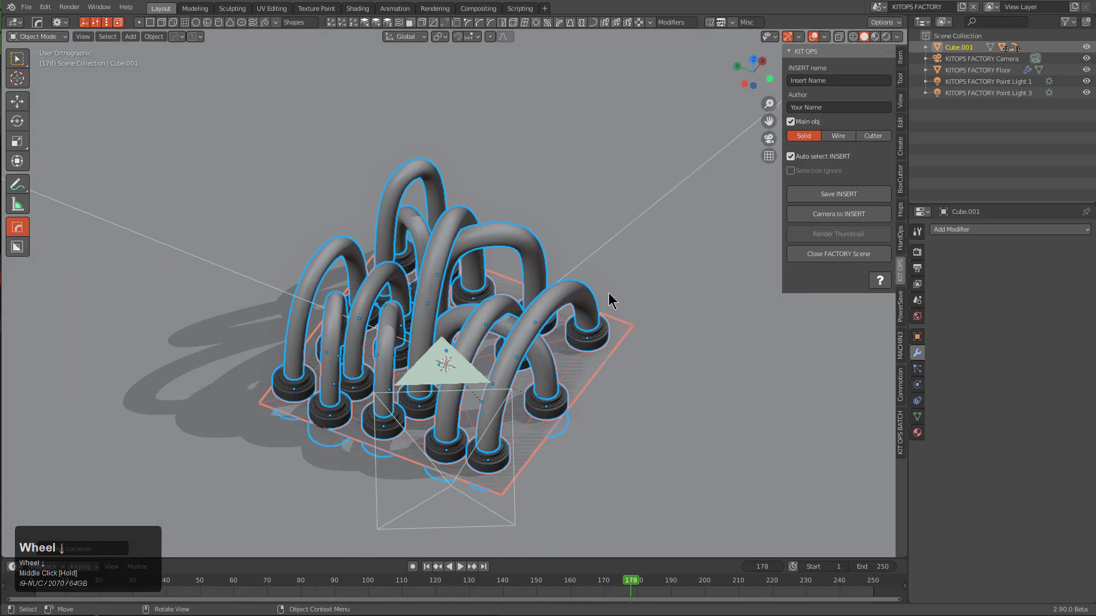
Set the insert type to Wire and look through the factory camera
left_click(838, 136)
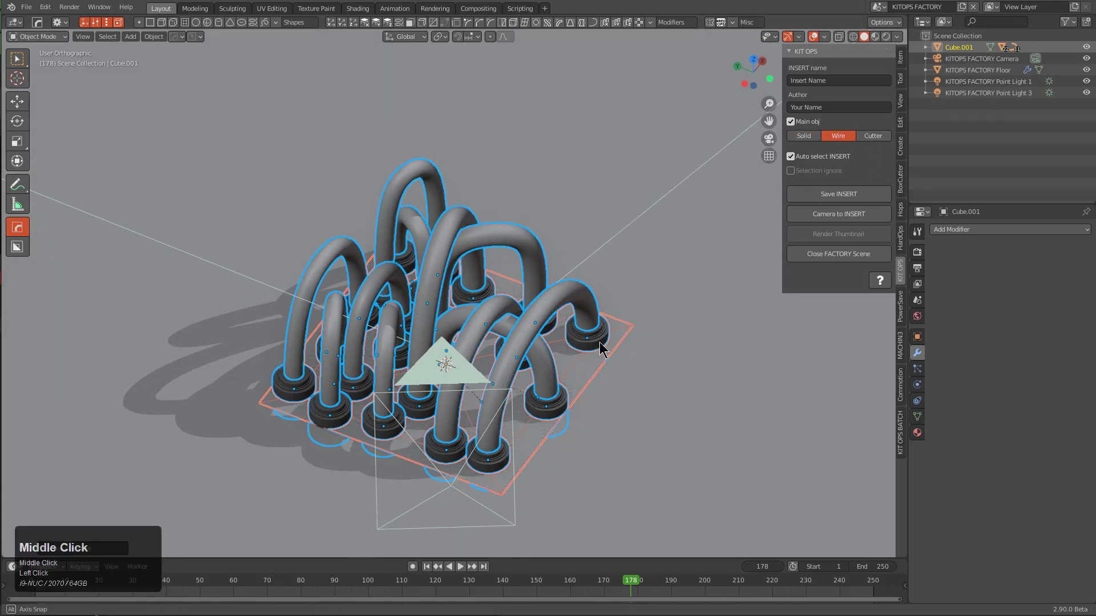
middle_click_drag(603, 348, 653, 329)
key("g")
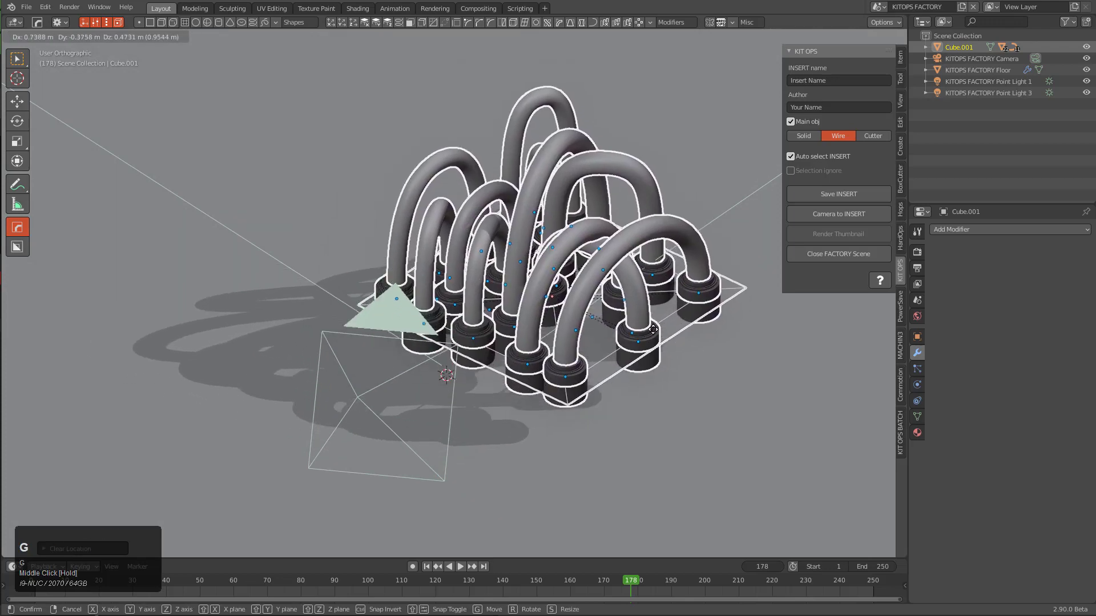
right_click(557, 346)
key("KP_0")
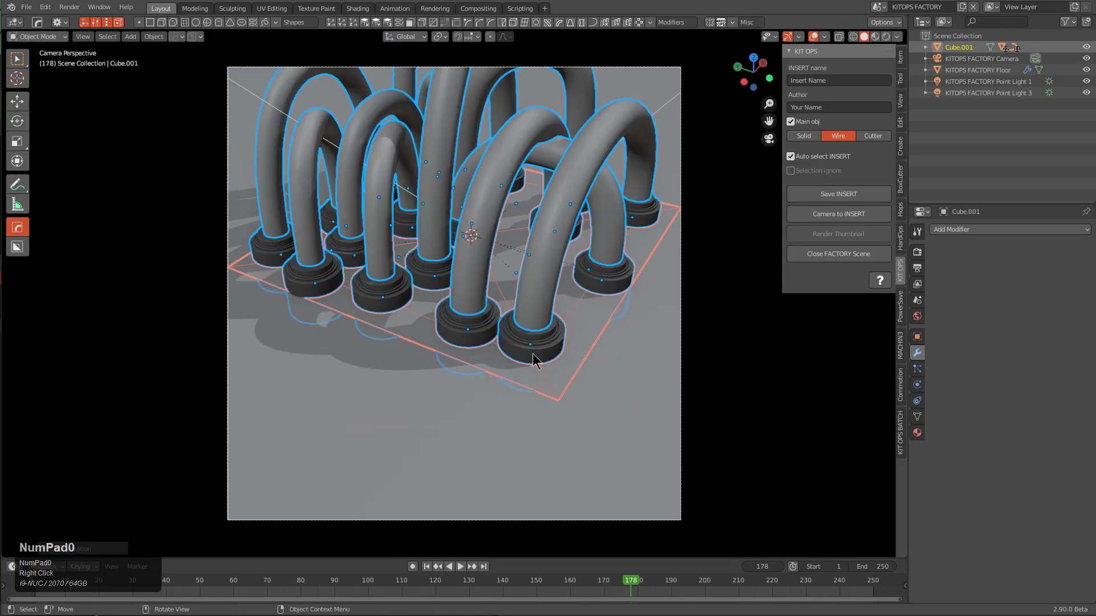
Save the insert with the file name cable_set
left_click(832, 195)
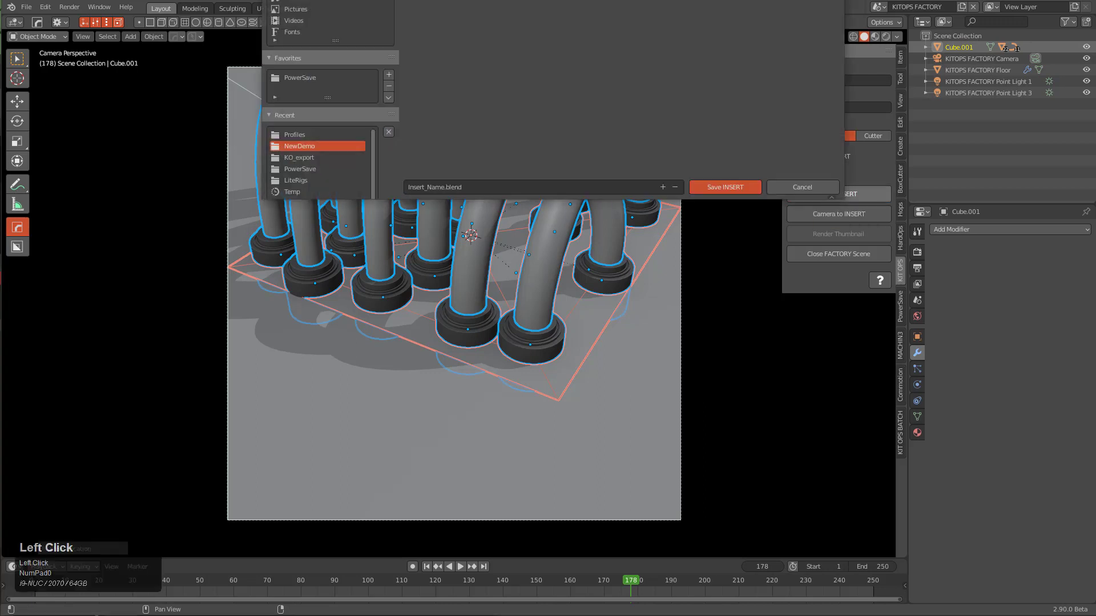
left_click(455, 187)
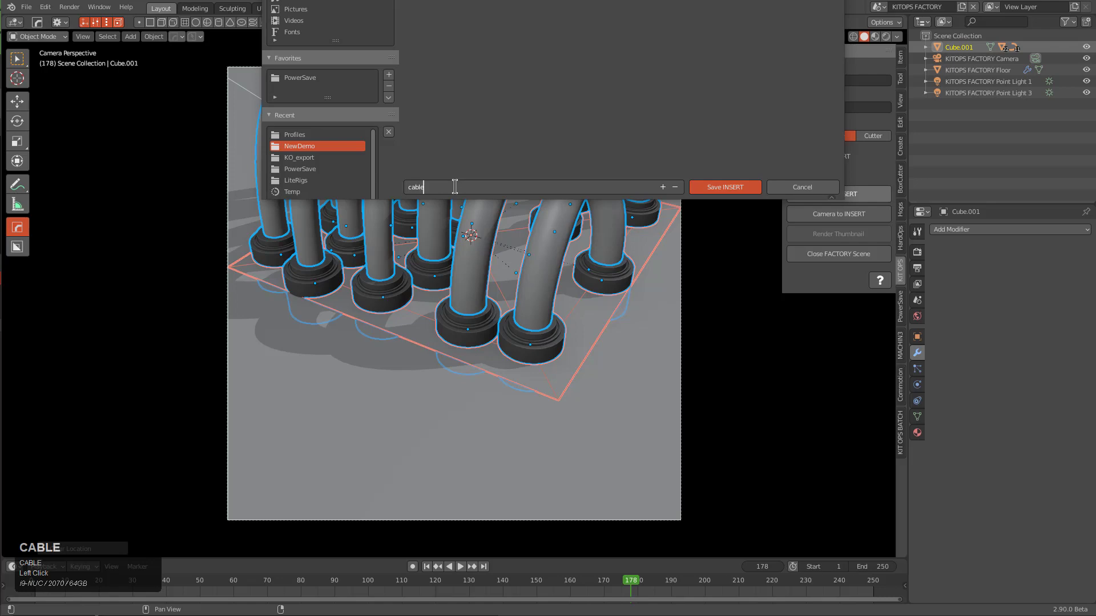
type("cable_set")
key("Return")
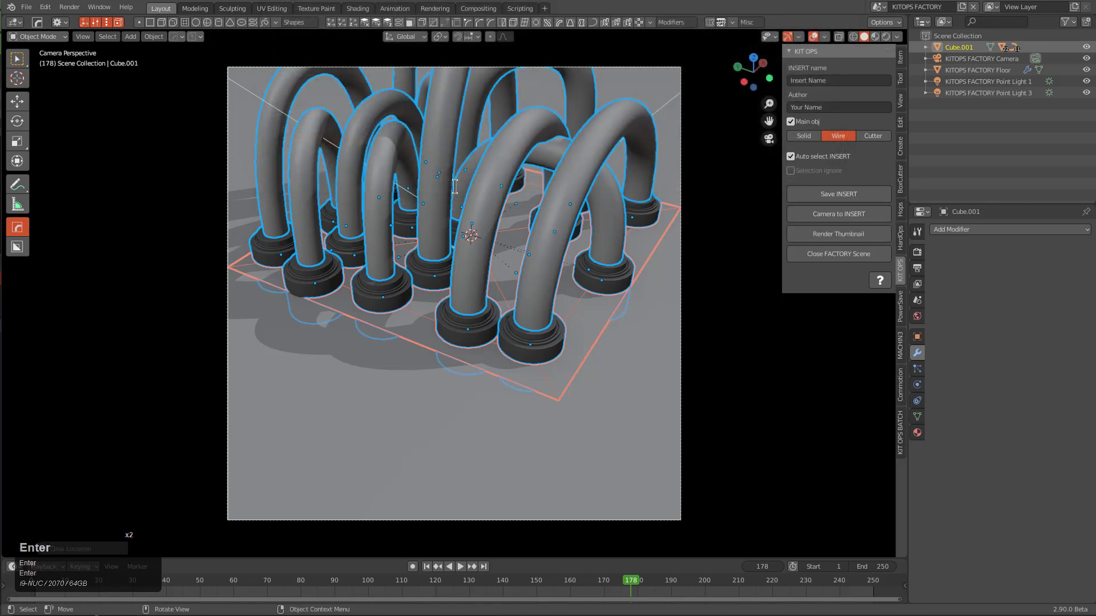
scroll(565, 251, "down", 2)
scroll(565, 285, "down", 1, "shift")
scroll(562, 296, "up", 1)
Deselect everything and click through overlapping objects to select Cube.001
key("alt+a")
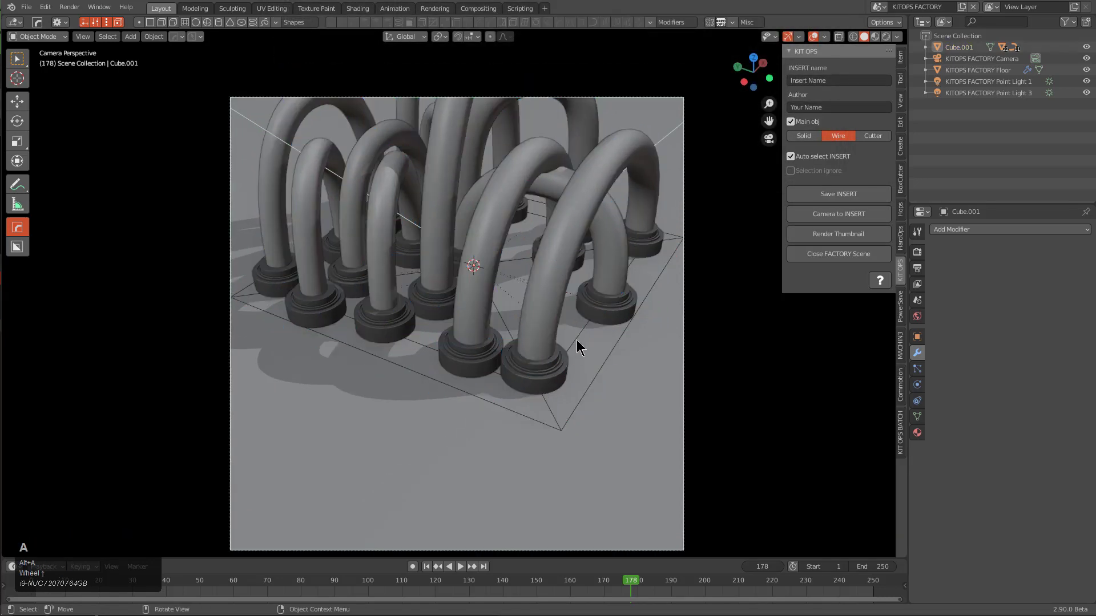
left_click(577, 340)
left_click(577, 340)
left_click(576, 340)
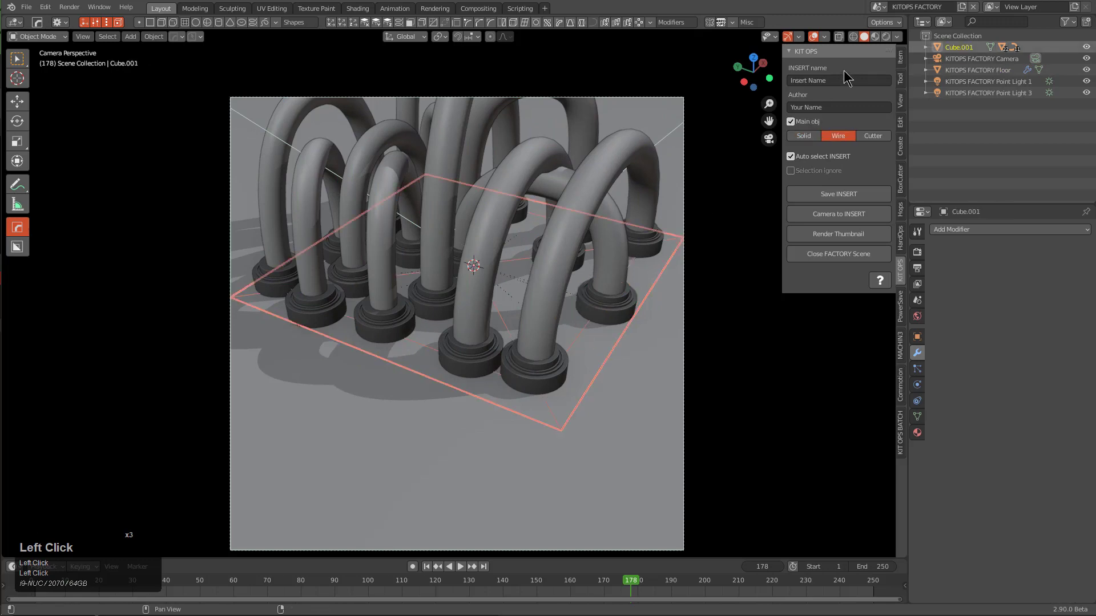
Flip the Cube.001 insert upside down, tilt it, and raise it along Z
key("r")
key("r")
left_click(552, 340)
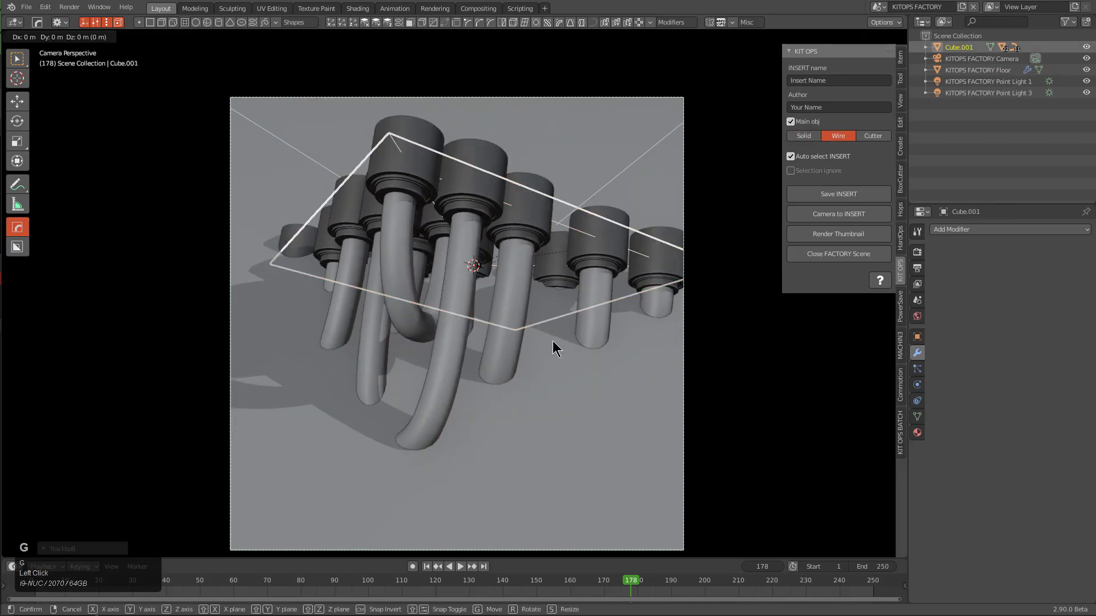
key("g")
key("z")
left_click(566, 228)
key("r")
key("r")
left_click(651, 268)
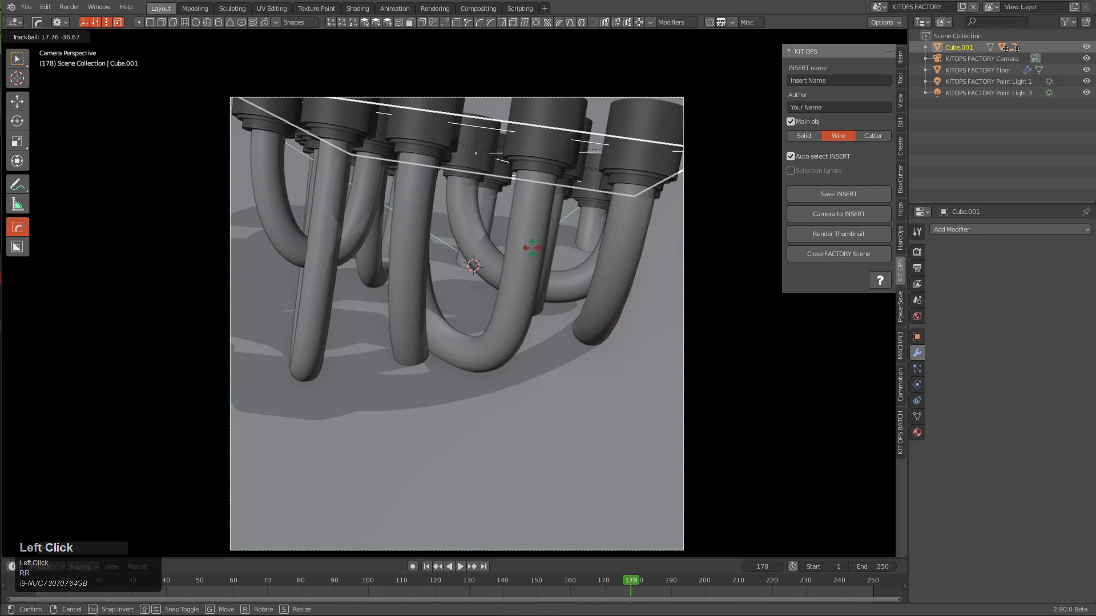
key("r")
key("r")
left_click(659, 258)
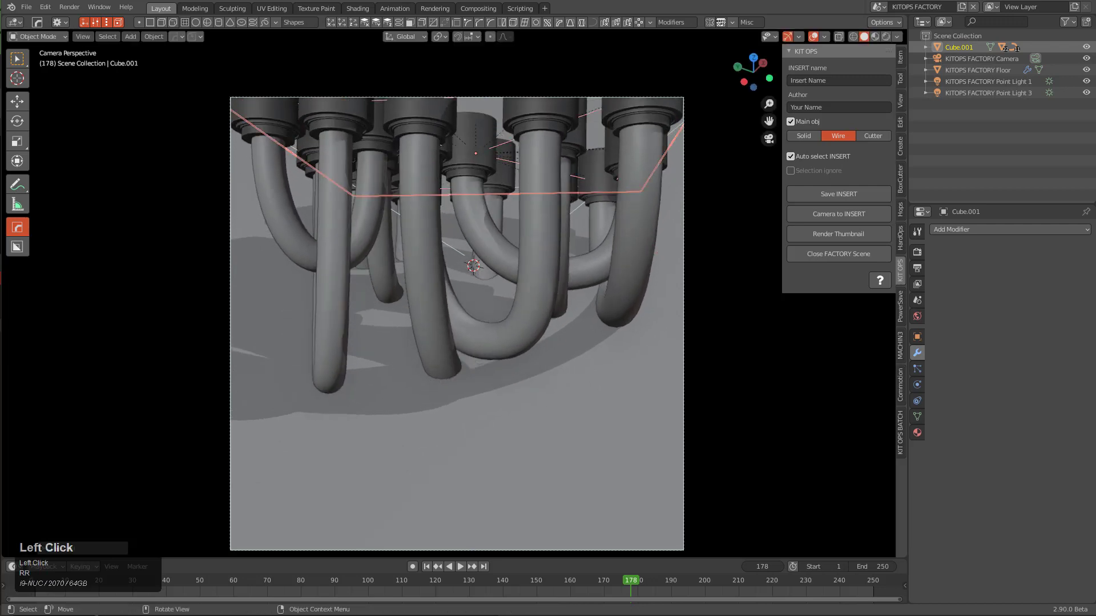
key("g")
key("z")
left_click(652, 244)
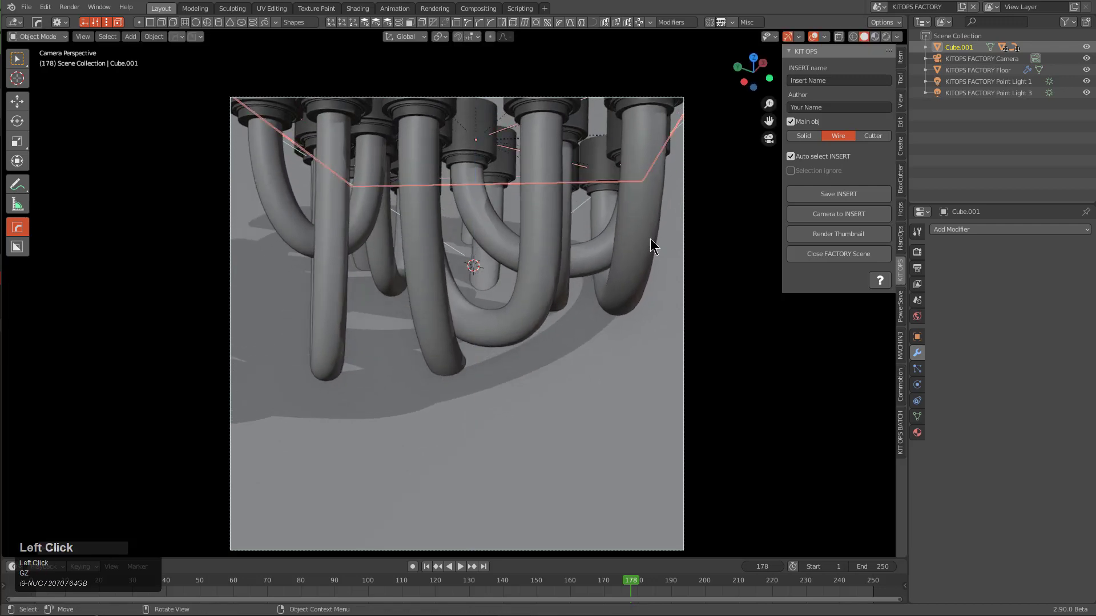
Raise the camera about 1.2 m along Z and start repositioning Cube.001
left_click(685, 172)
key("g")
key("z")
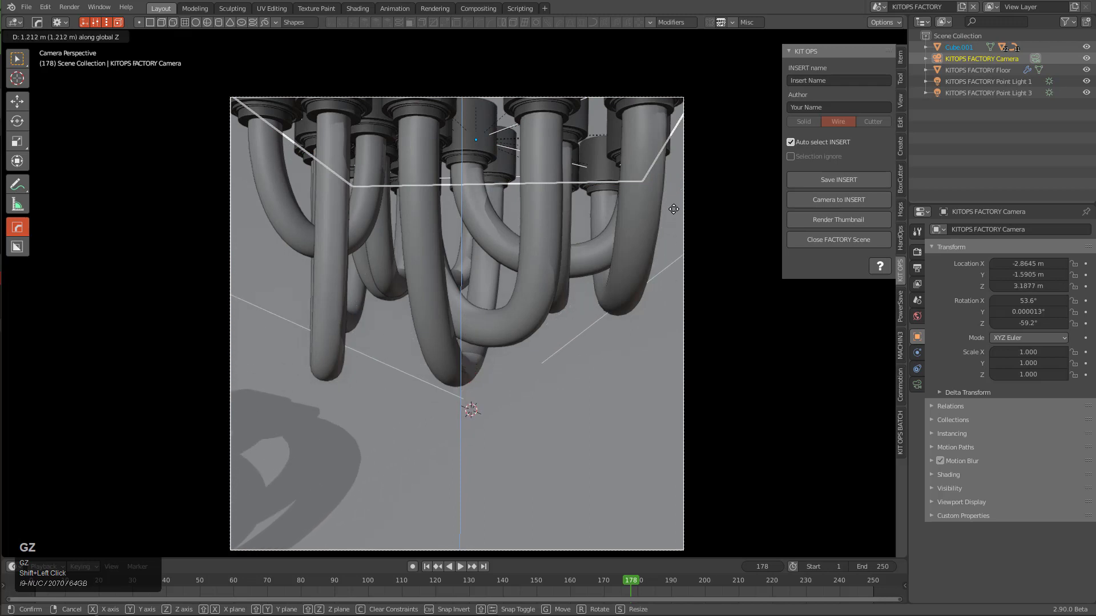
left_click(652, 225)
left_click(677, 132)
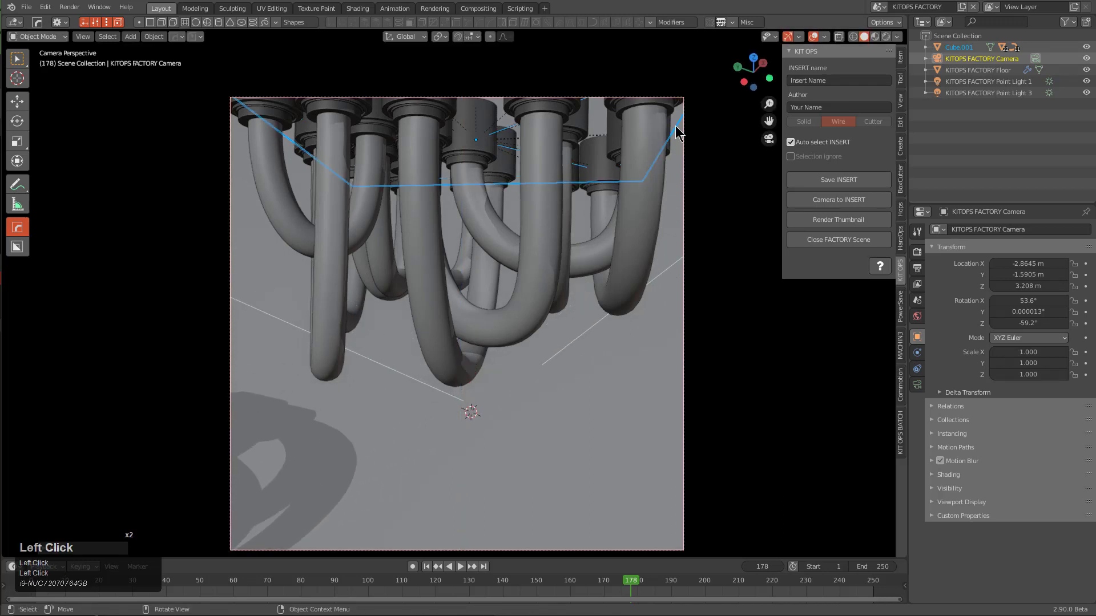
key("g")
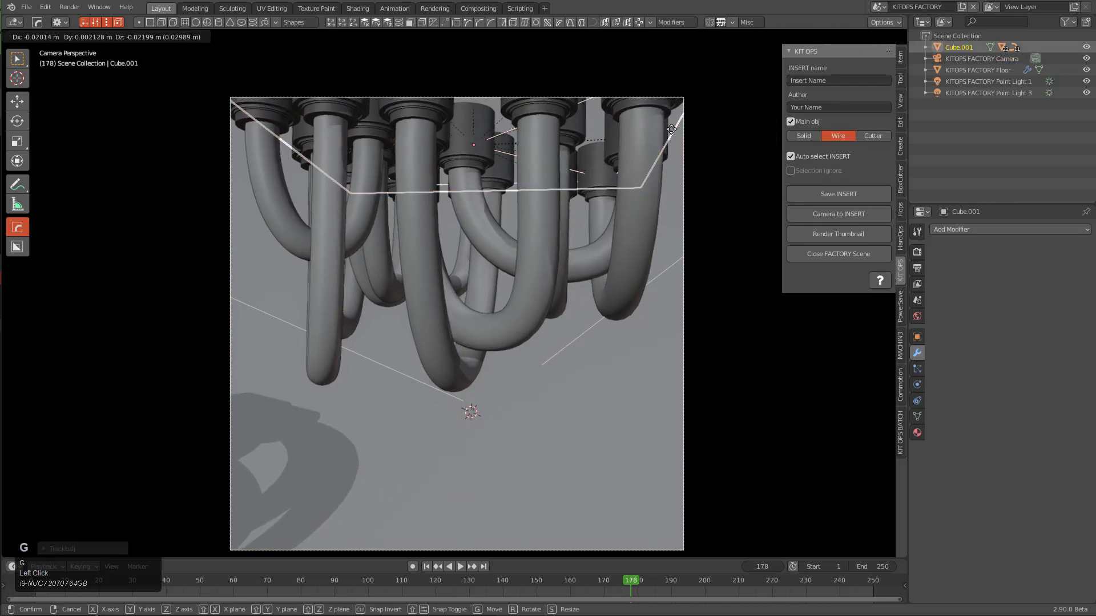
Place the insert, select all cables by type, and assign them Blank Material - Principled
left_click(714, 157)
left_click(625, 277)
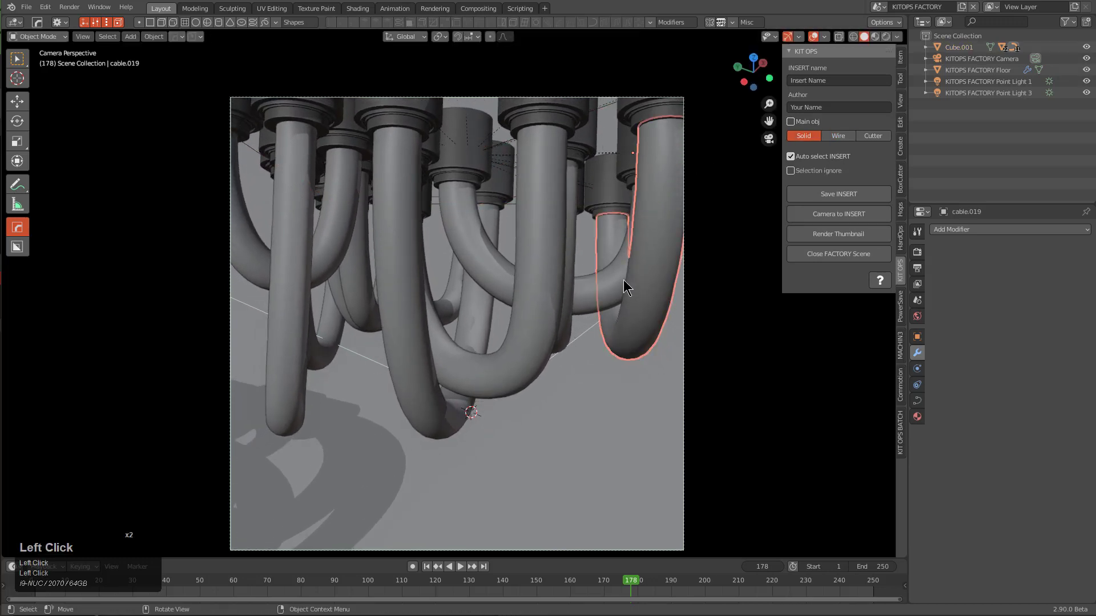
left_click(587, 286)
left_click(587, 286)
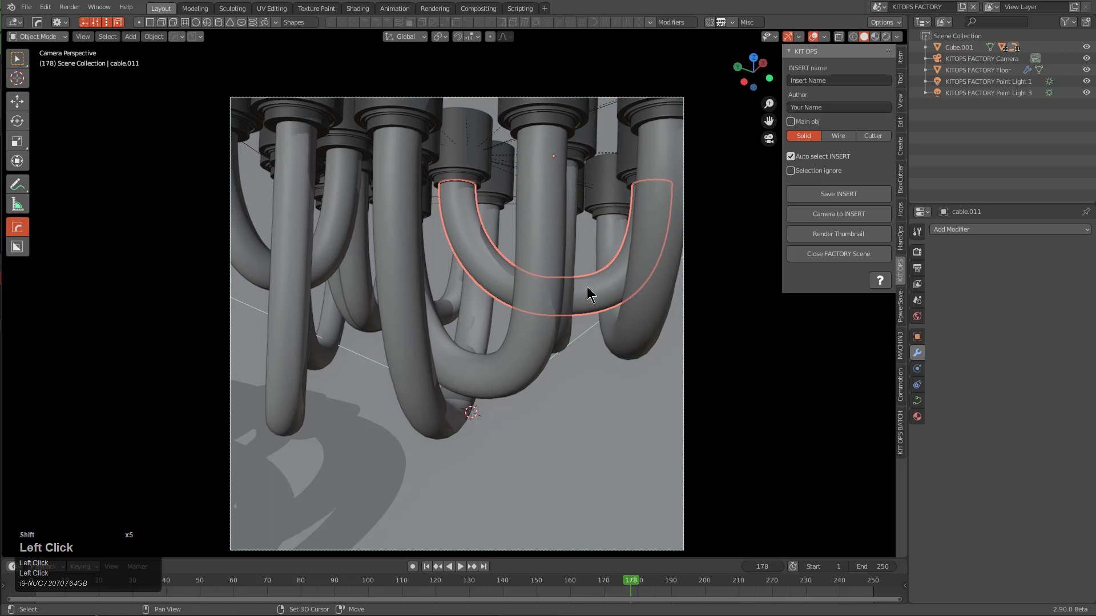
key("shift+g")
left_click(549, 336)
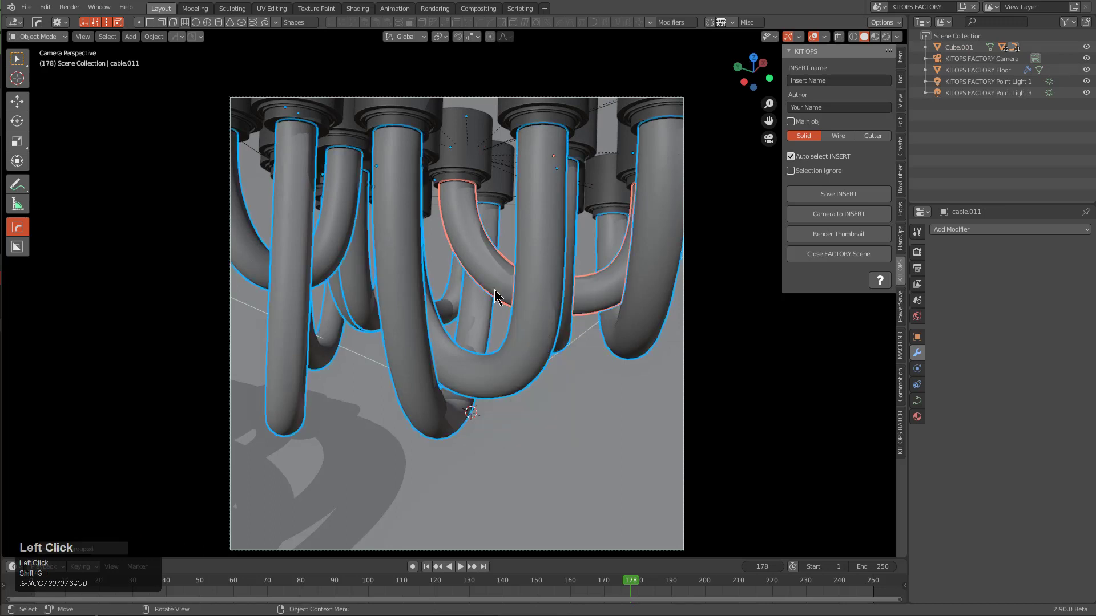
key("m")
left_click(465, 283)
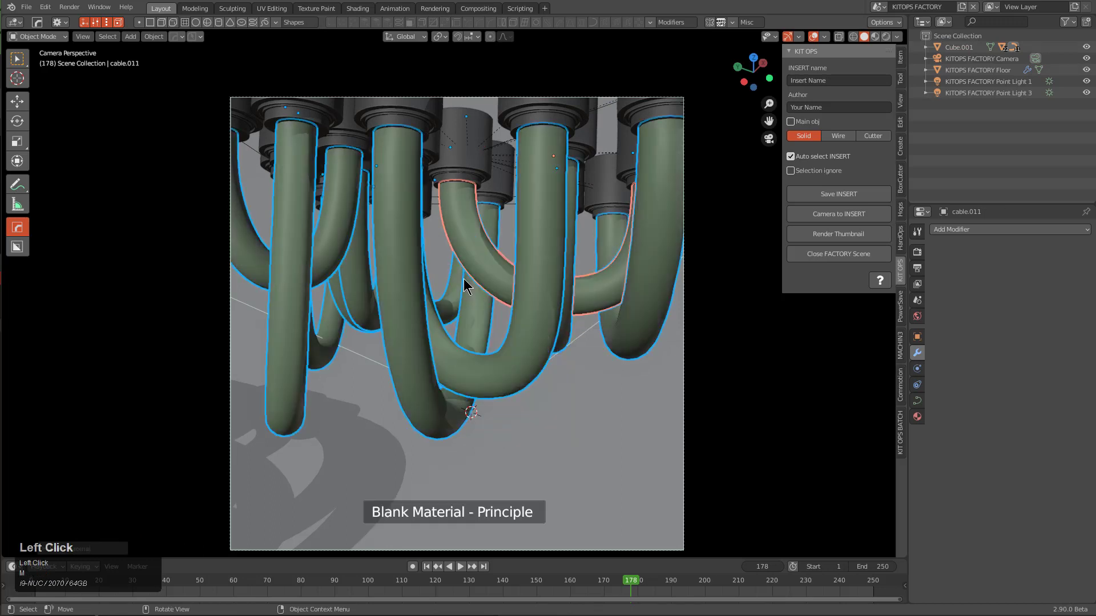
In Material Preview, give the fitting's material a grey base colour (0.567) and roughness about 0.554
left_click(478, 174)
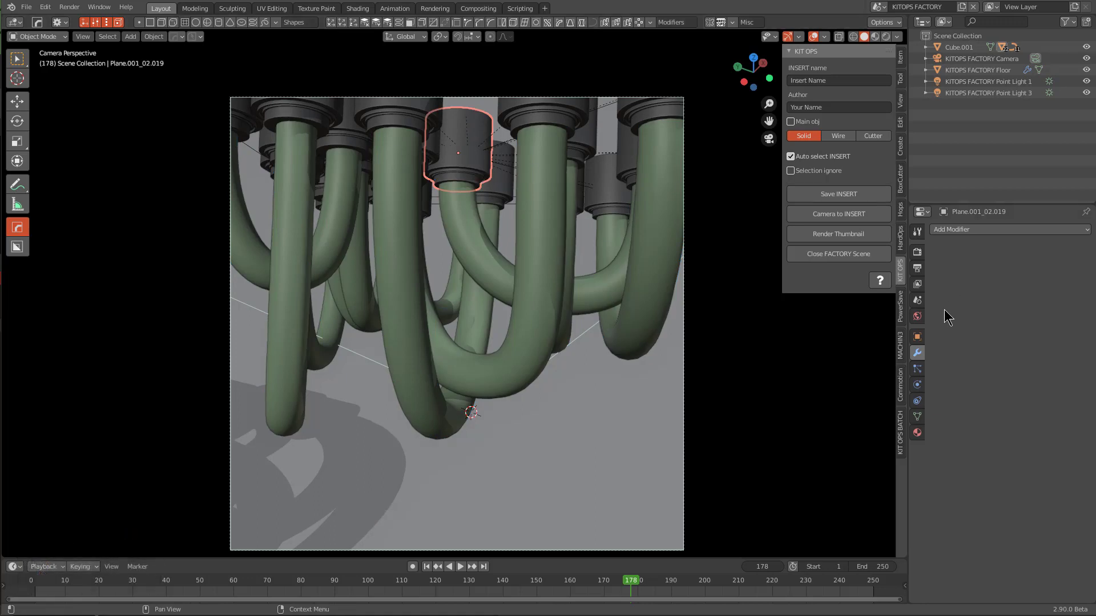
left_click(917, 417)
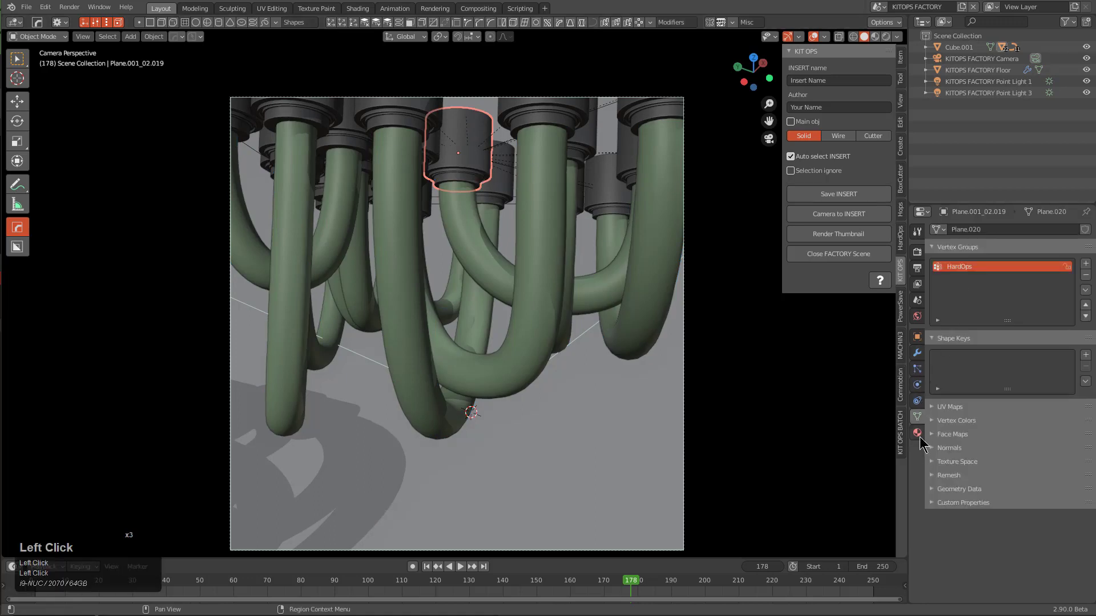
left_click(917, 432)
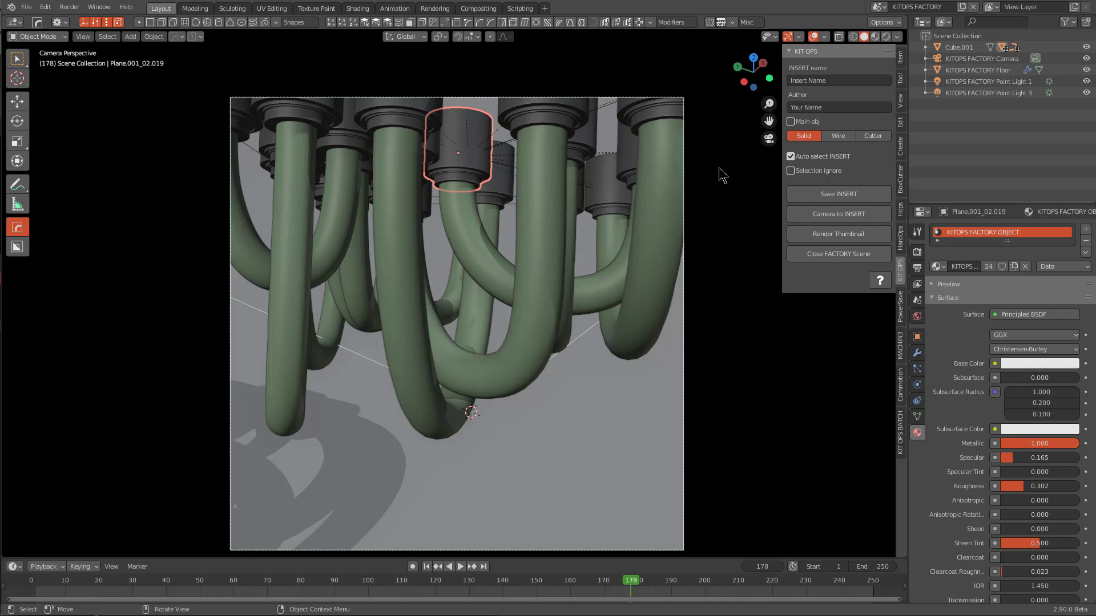
left_click(877, 33)
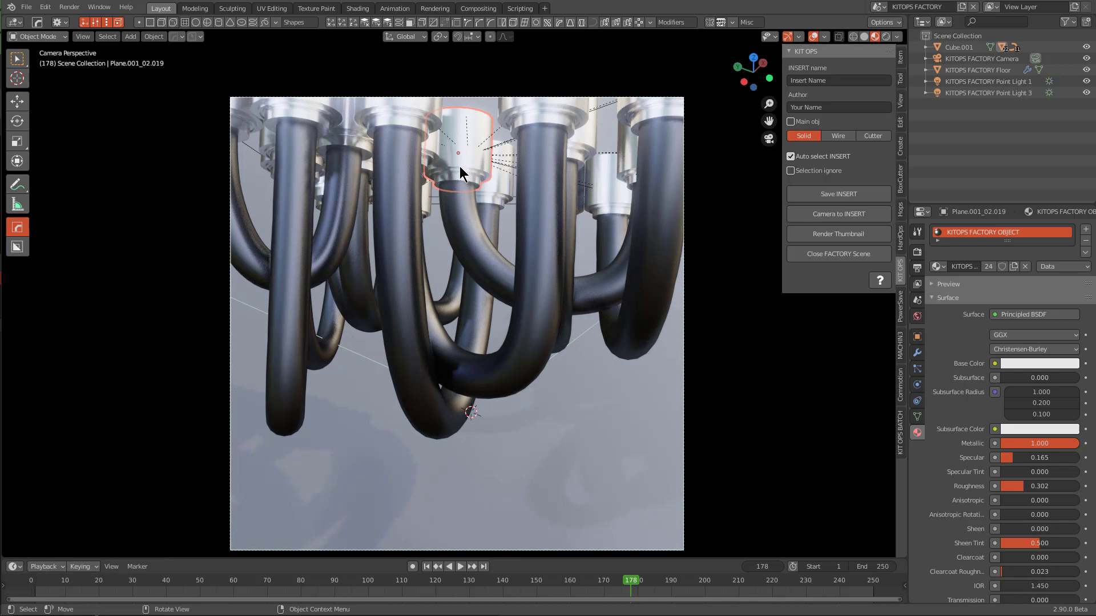
left_click(1046, 364)
left_click(1070, 235)
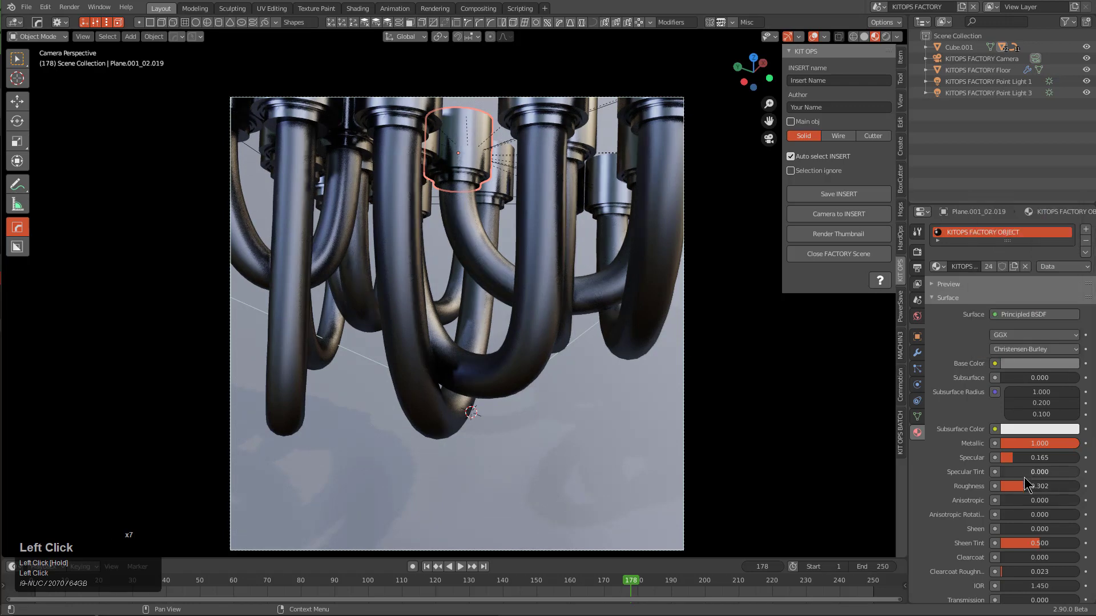
left_click_drag(1031, 487, 1048, 486)
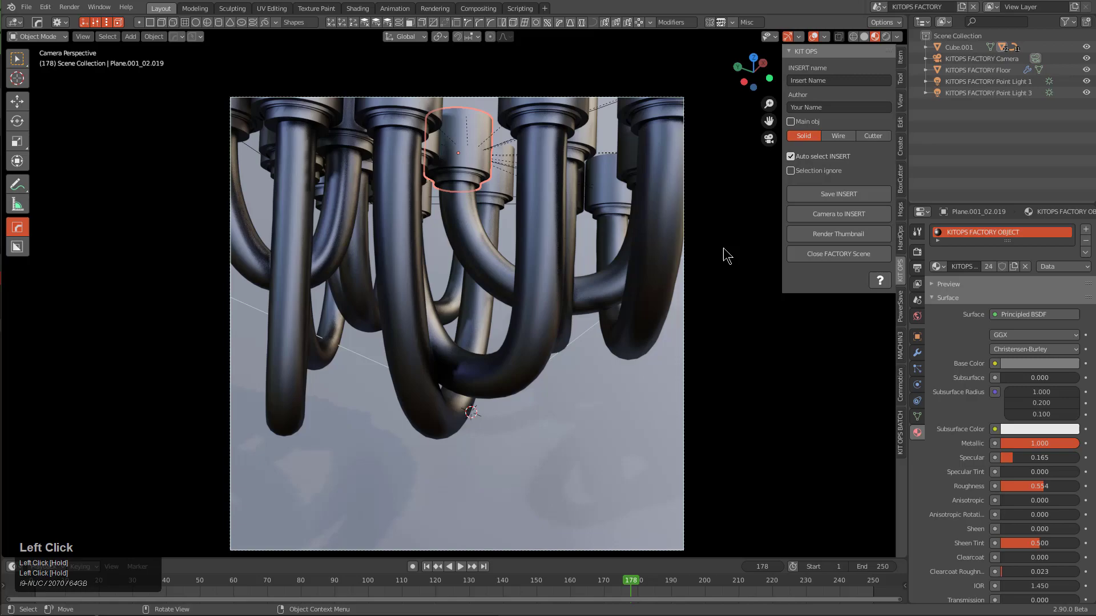
Switch to Rendered shading and rotate the Cube.001 insert to a new angle
left_click(886, 36)
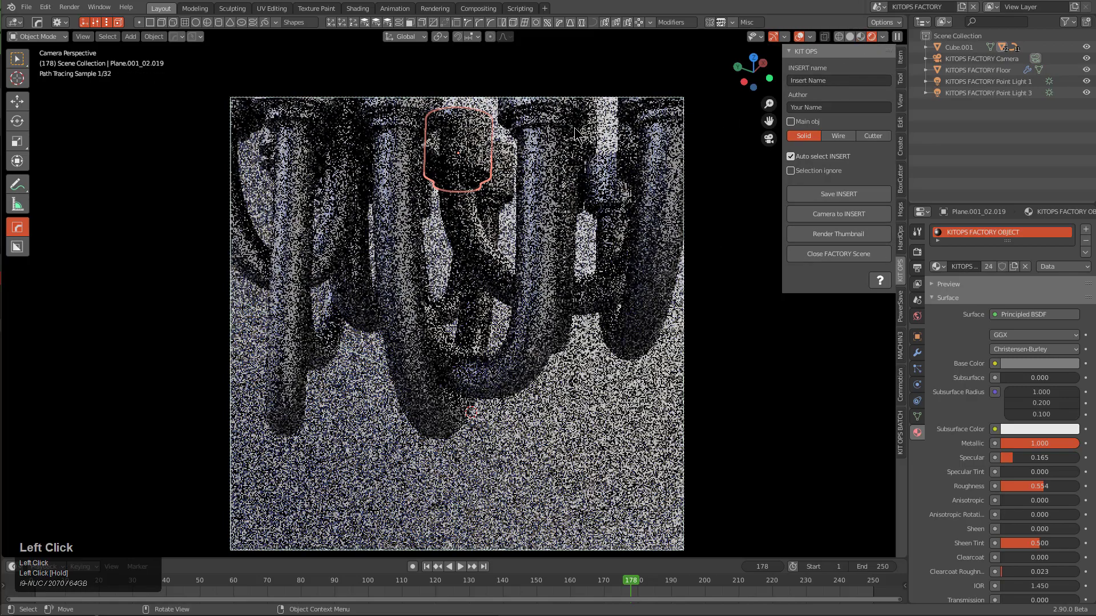
left_click(502, 142)
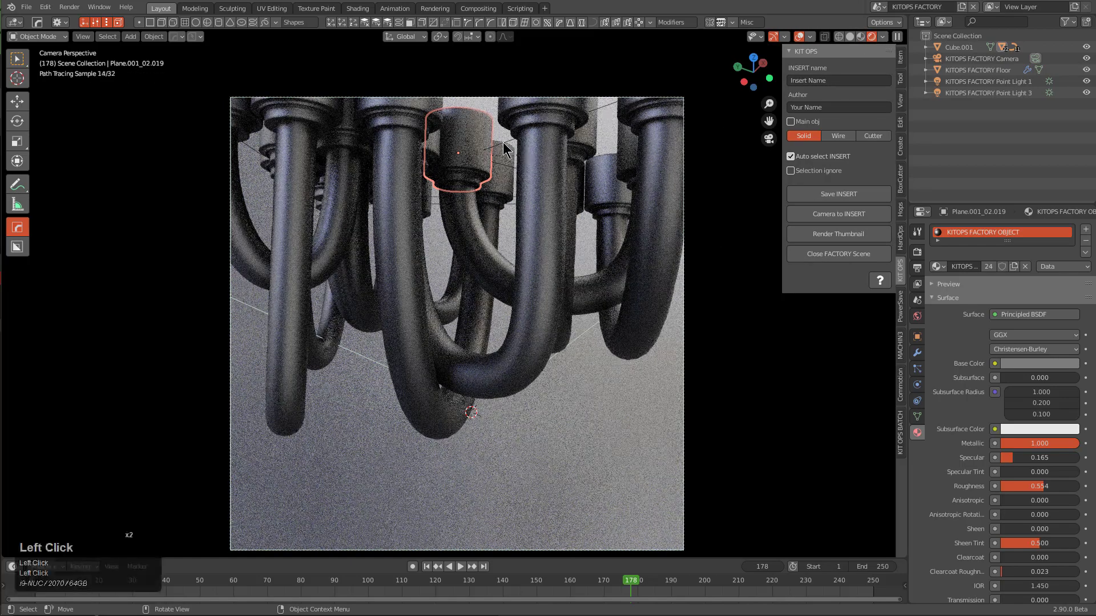
key("r")
key("r")
left_click(634, 253)
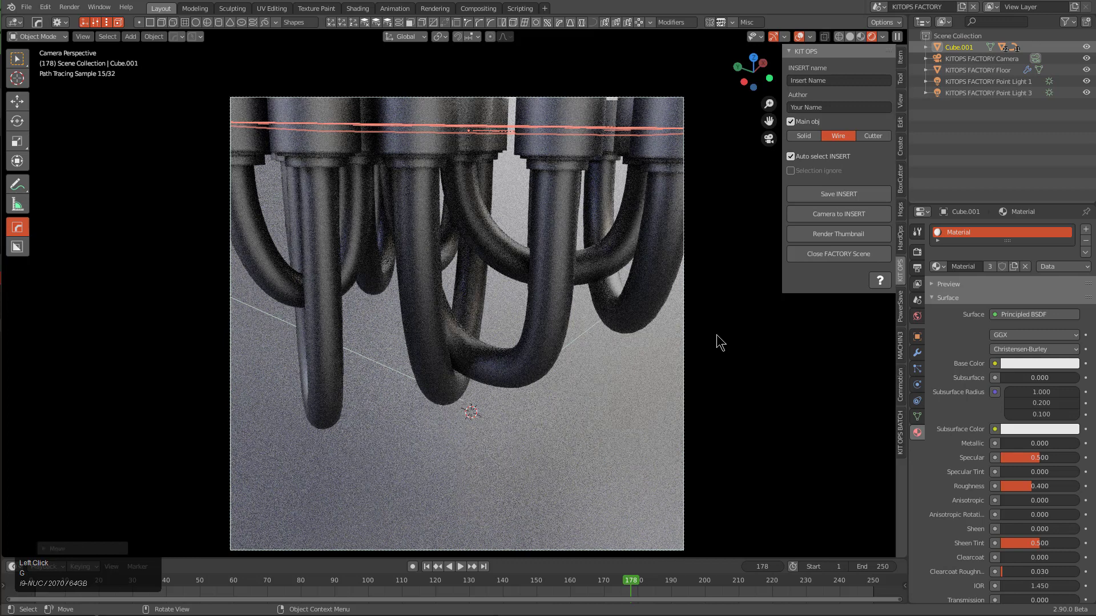
Cycle KIT OPS material presets on cable.016 until a glossy metal with roughness 0.216 appears
left_click(565, 260)
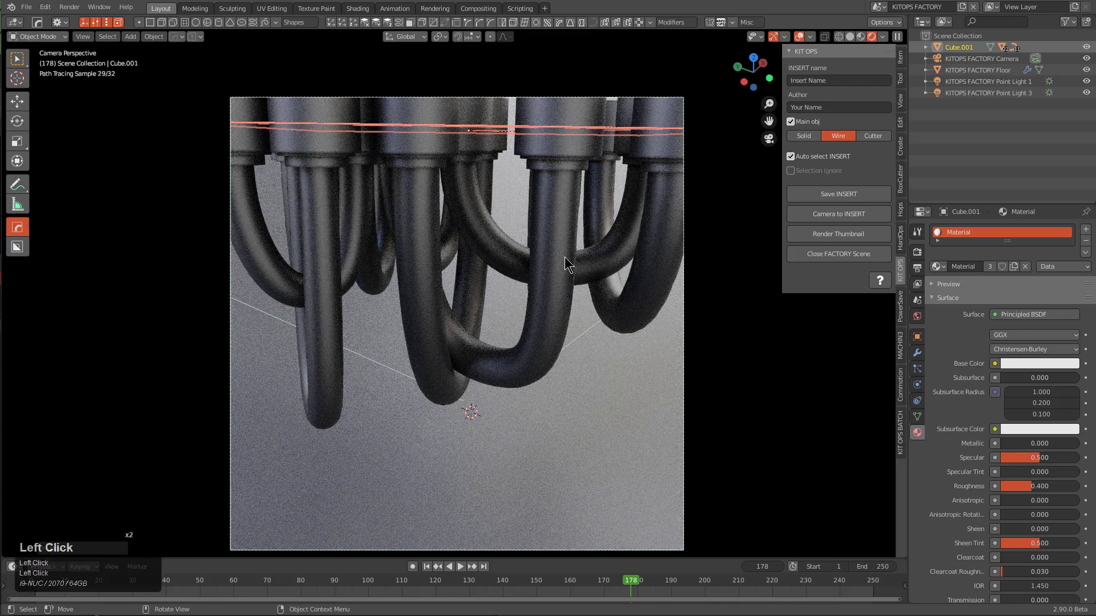
key("alt+m")
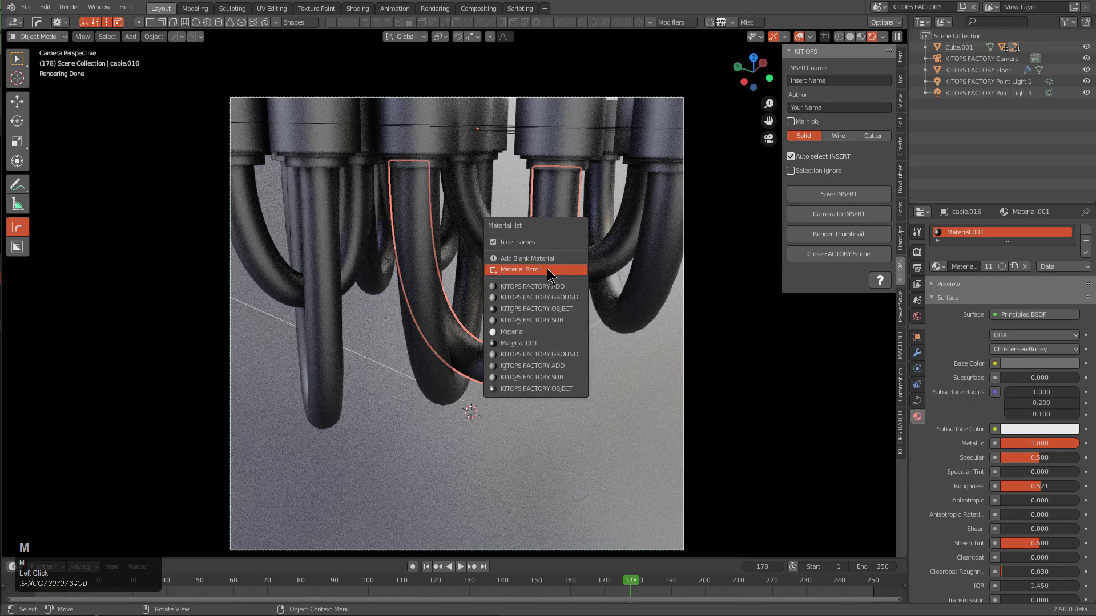
left_click(546, 268)
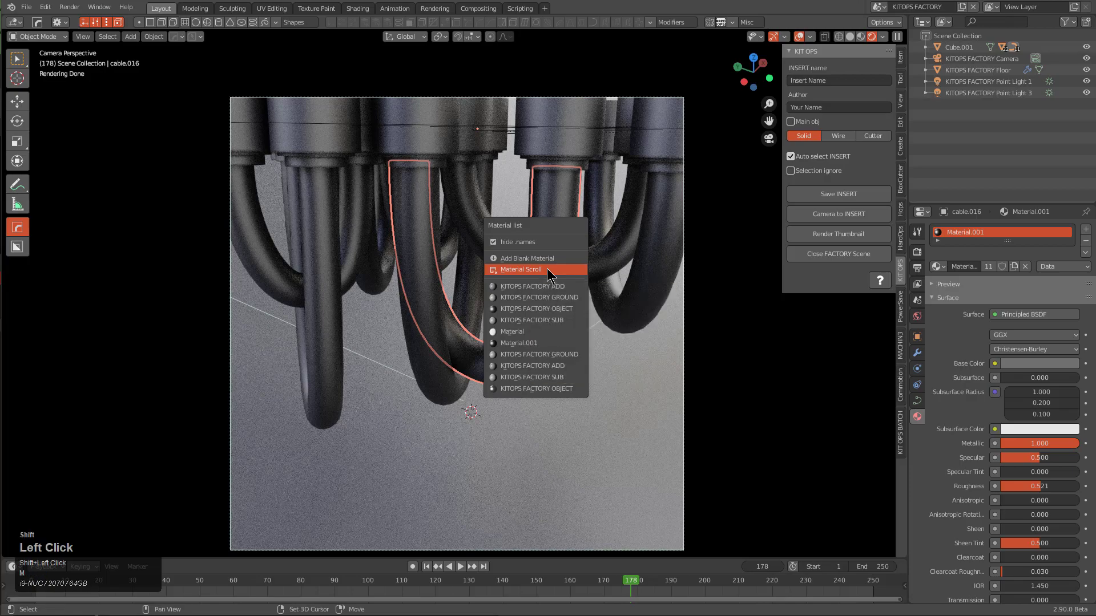
scroll(546, 268, "up", 2)
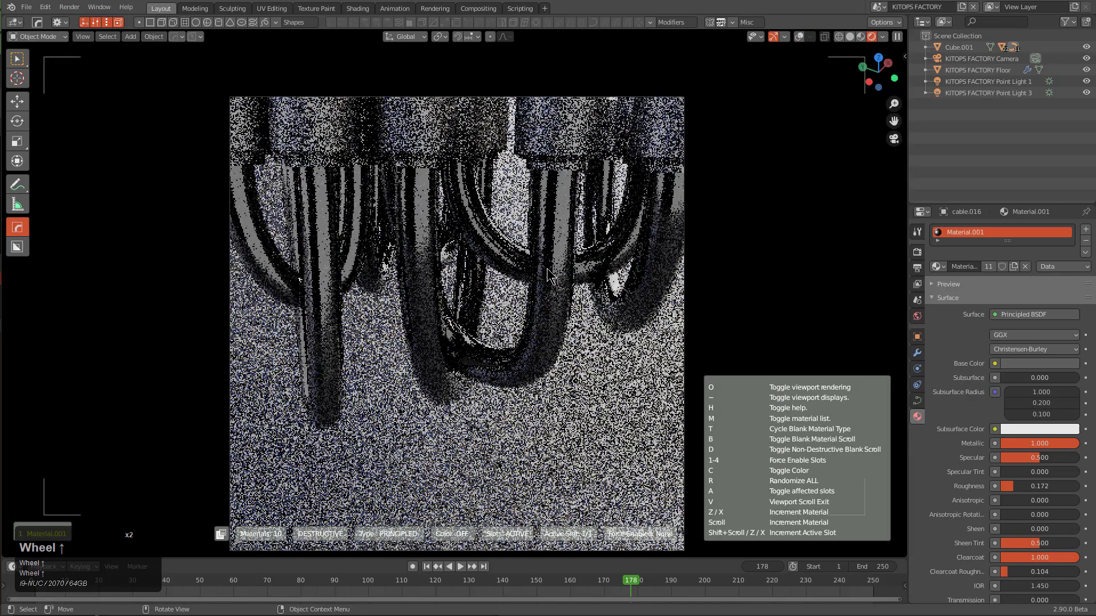
scroll(547, 269, "up", 1)
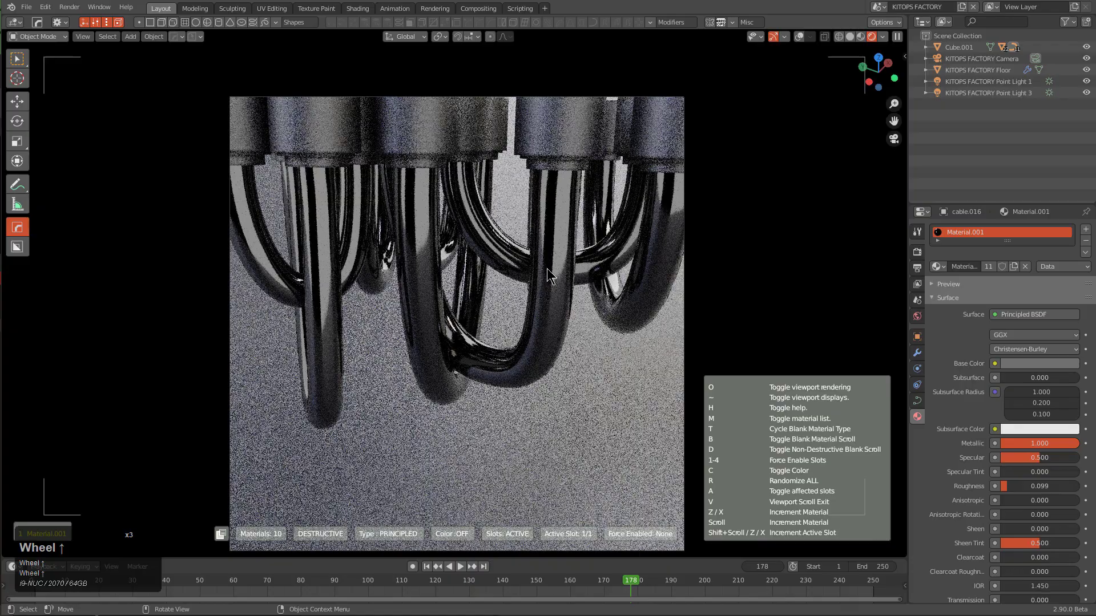
scroll(546, 269, "up", 2)
scroll(547, 274, "up", 1)
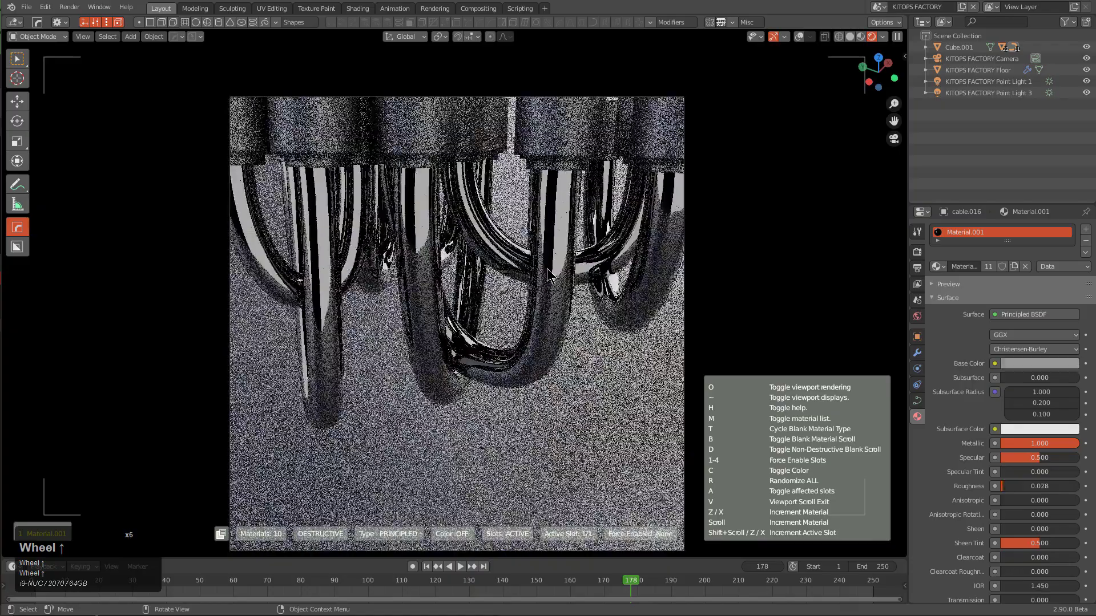
scroll(547, 273, "up", 1)
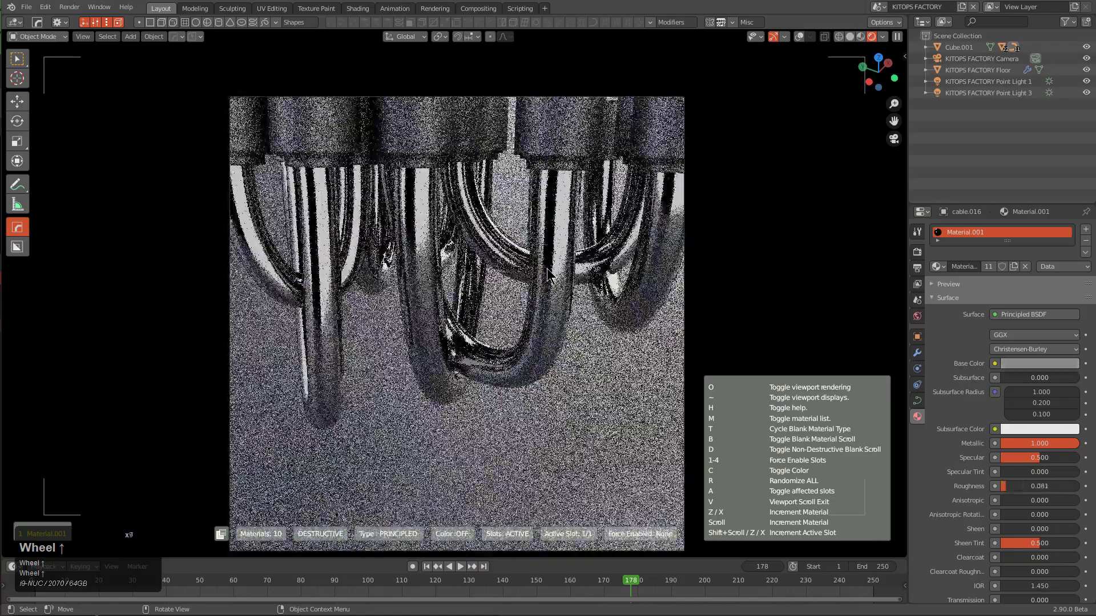
scroll(547, 268, "up", 2)
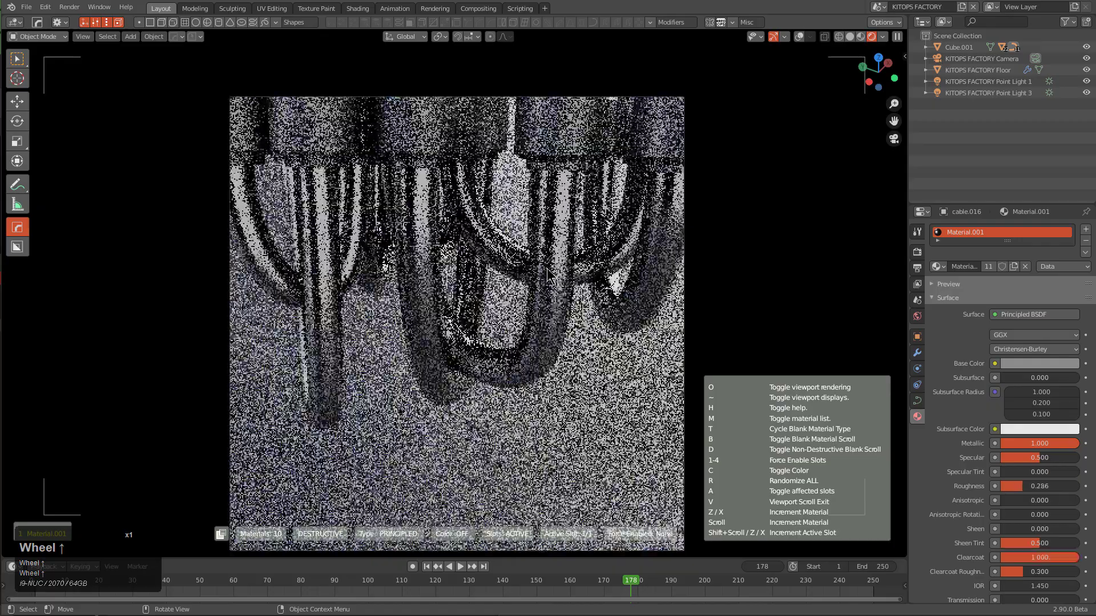
scroll(547, 268, "up", 1)
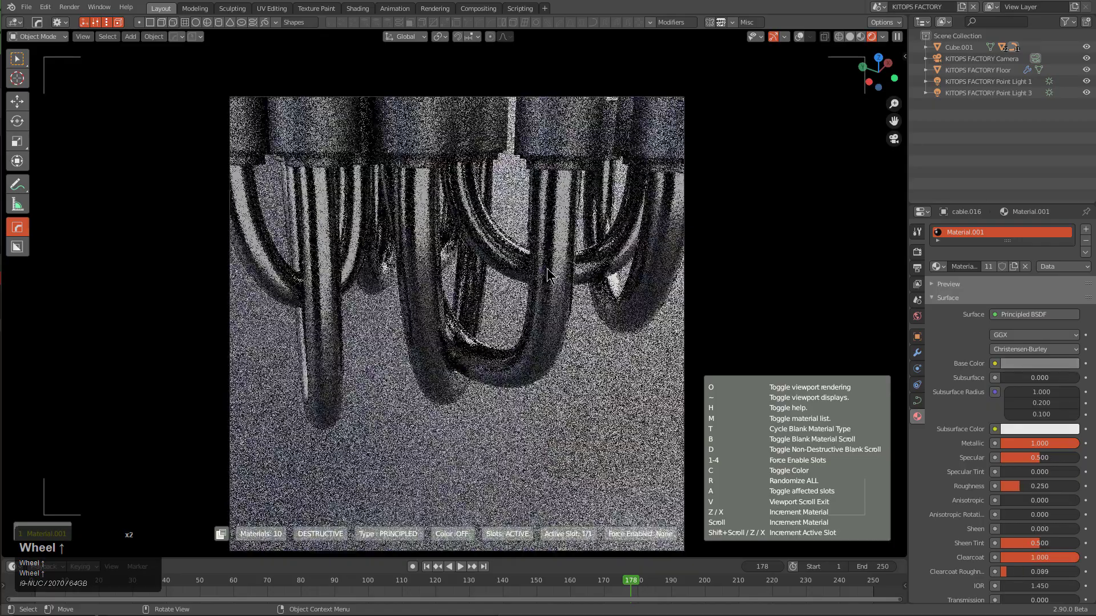
scroll(547, 269, "up", 1)
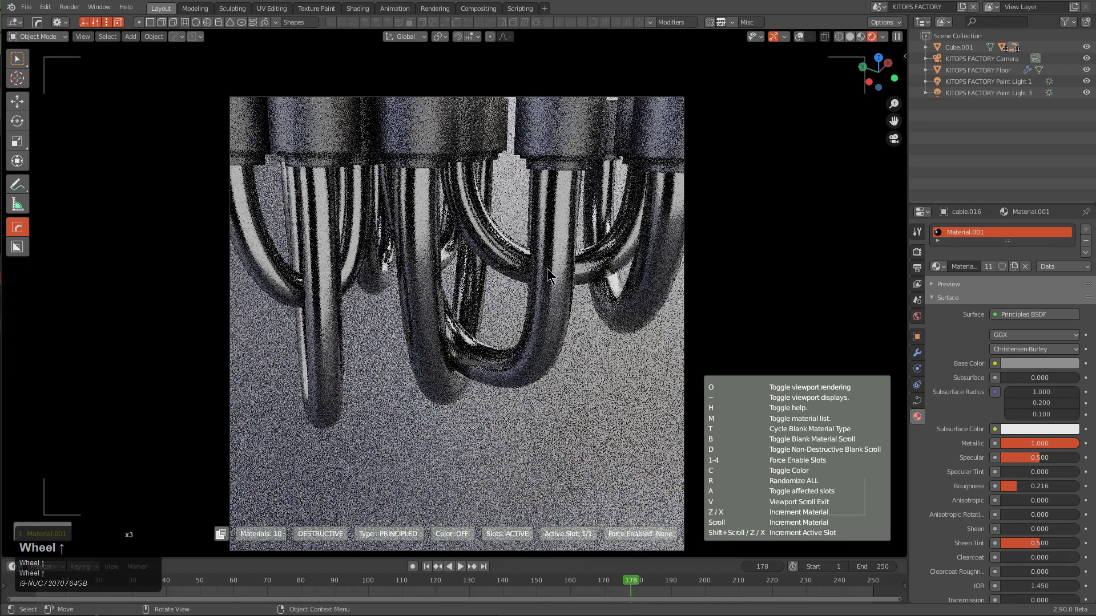
left_click(547, 268)
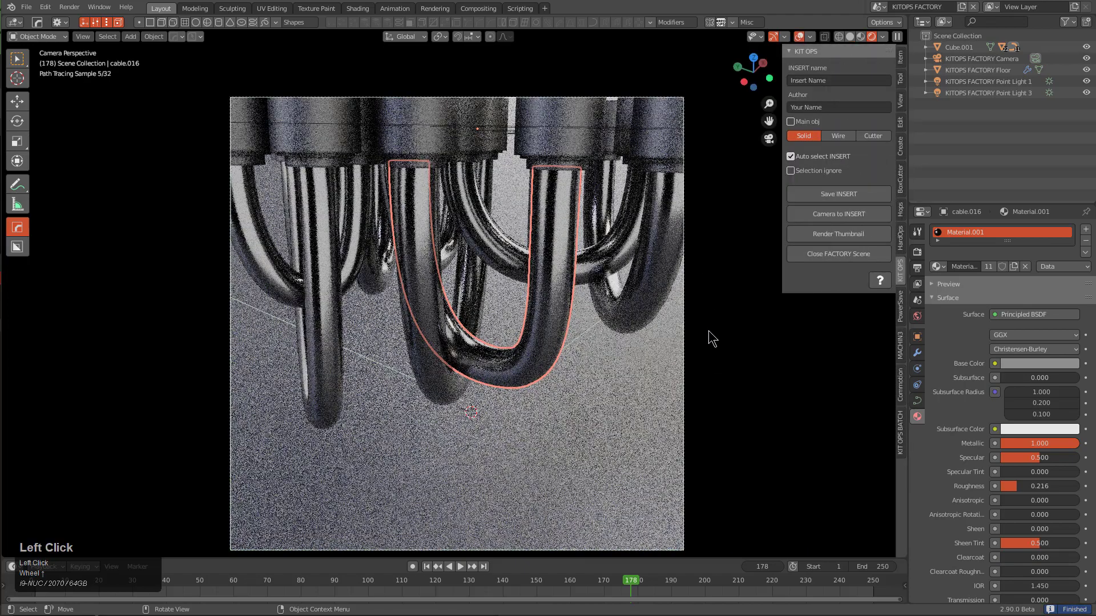
Render the cable insert's thumbnail and close the FACTORY scene
left_click(863, 239)
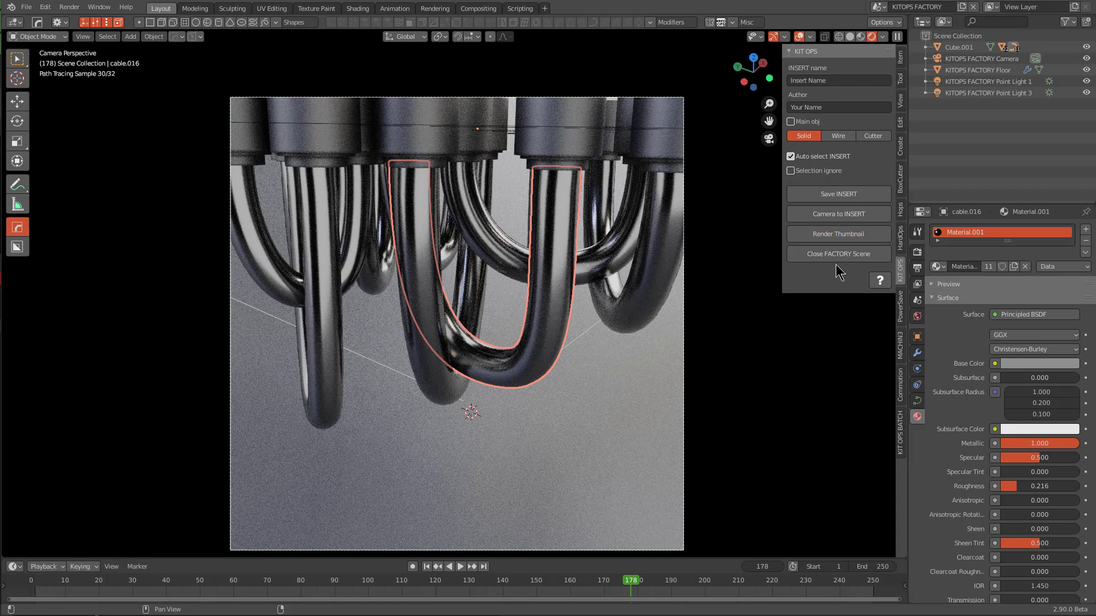
left_click(843, 254)
mouse_move(612, 343)
middle_mouse_down()
mouse_move(555, 320)
mouse_move(520, 362)
mouse_move(609, 310)
mouse_move(519, 350)
mouse_move(497, 421)
mouse_move(469, 368)
middle_mouse_up()
scroll(672, 214, "down", 2)
Switch to Solid shading, save the work as cable_demo.blend, and start a new General file
left_click(864, 36)
left_click(193, 36)
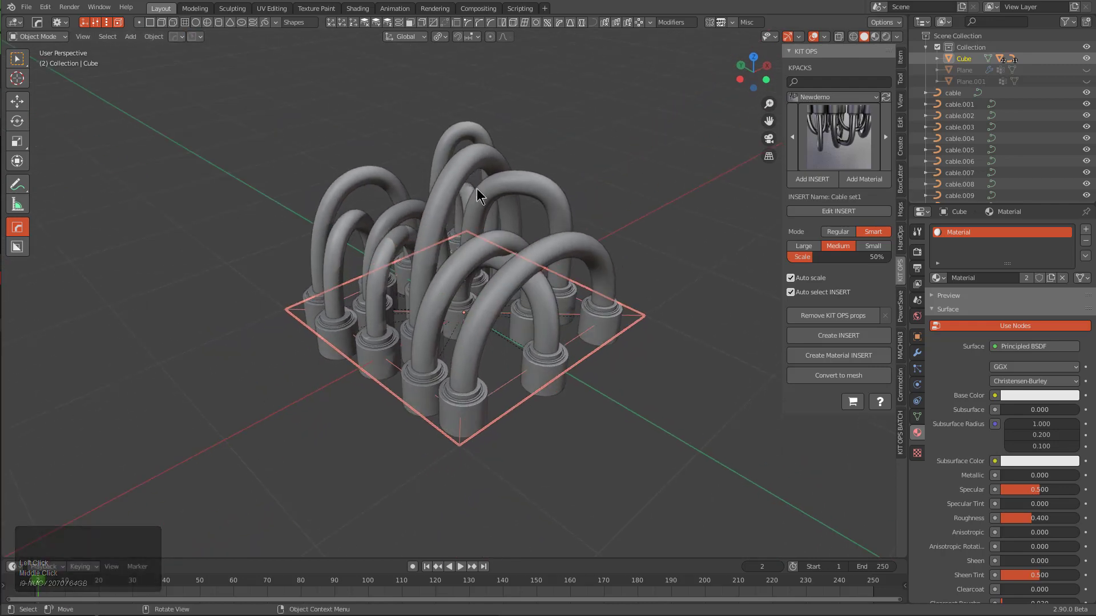
middle_click_drag(467, 255, 511, 287)
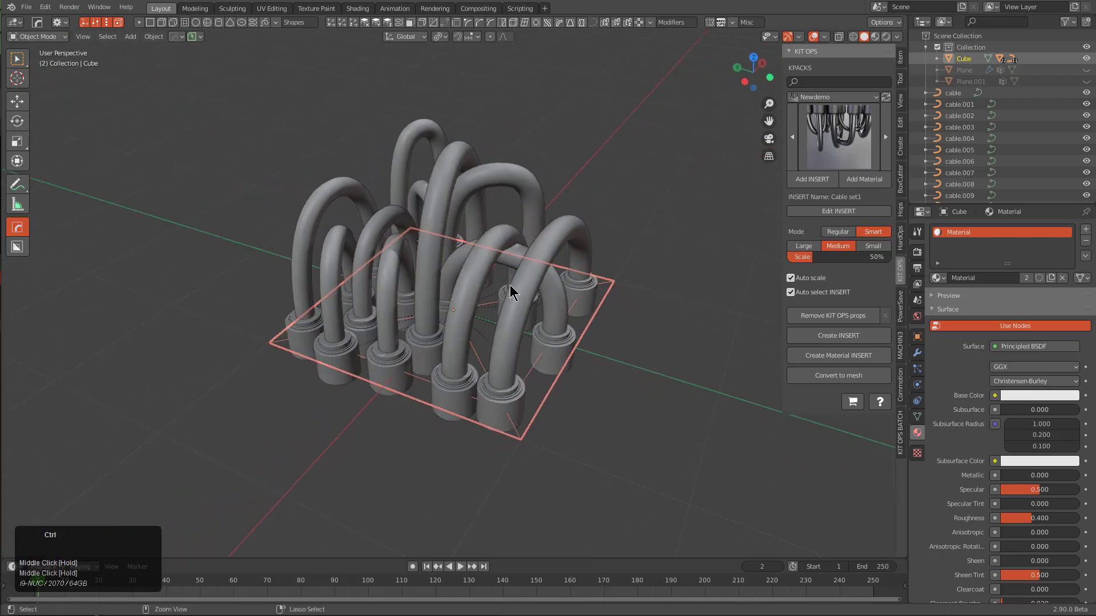
key("ctrl+n")
key("Return")
Frame the default cube in Front orthographic view and set BoxCutter's shape to Ngon
middle_click_drag(465, 282, 483, 262)
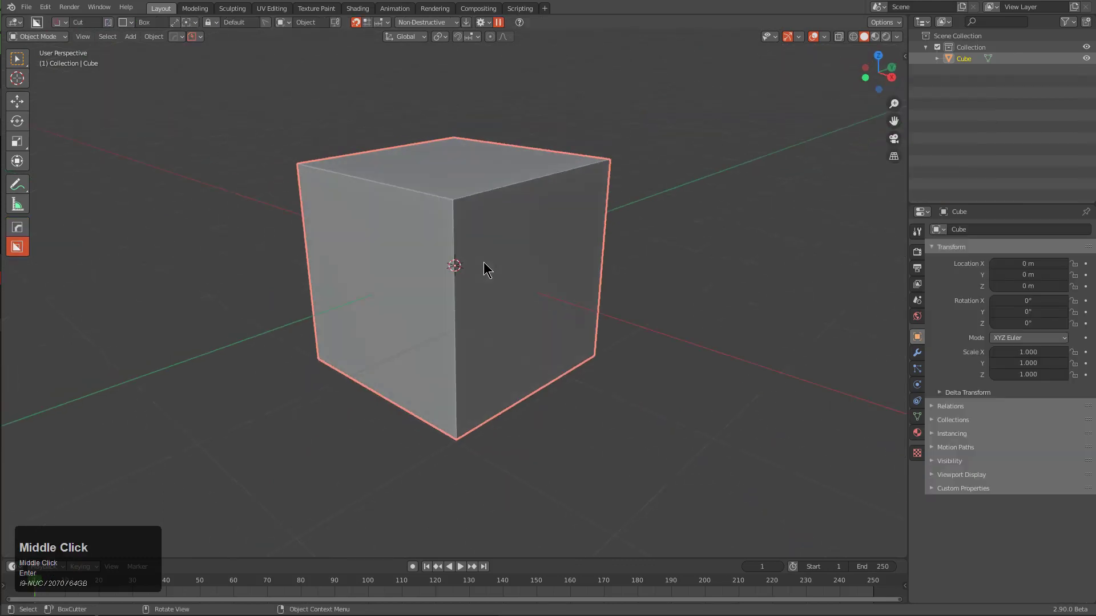
key("KP_1")
key("KP_5")
scroll(525, 220, "up", 3)
key("d")
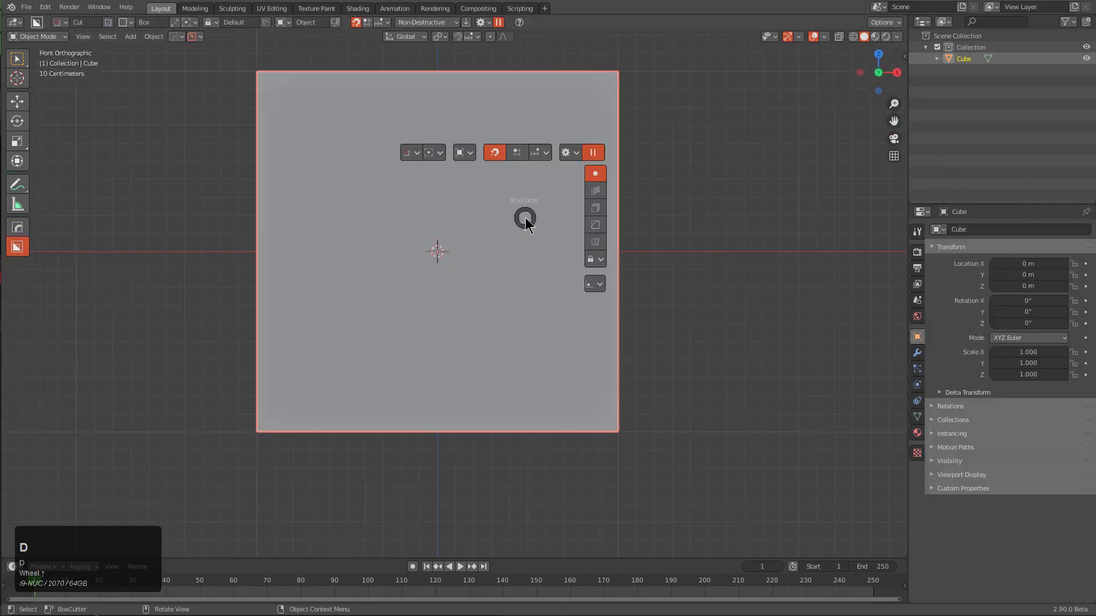
left_click(529, 270)
Click out a stepped C-shaped Ngon outline over the cube and apply the cut
left_click_drag(649, 95, 322, 95)
left_click(284, 129)
left_click(285, 220)
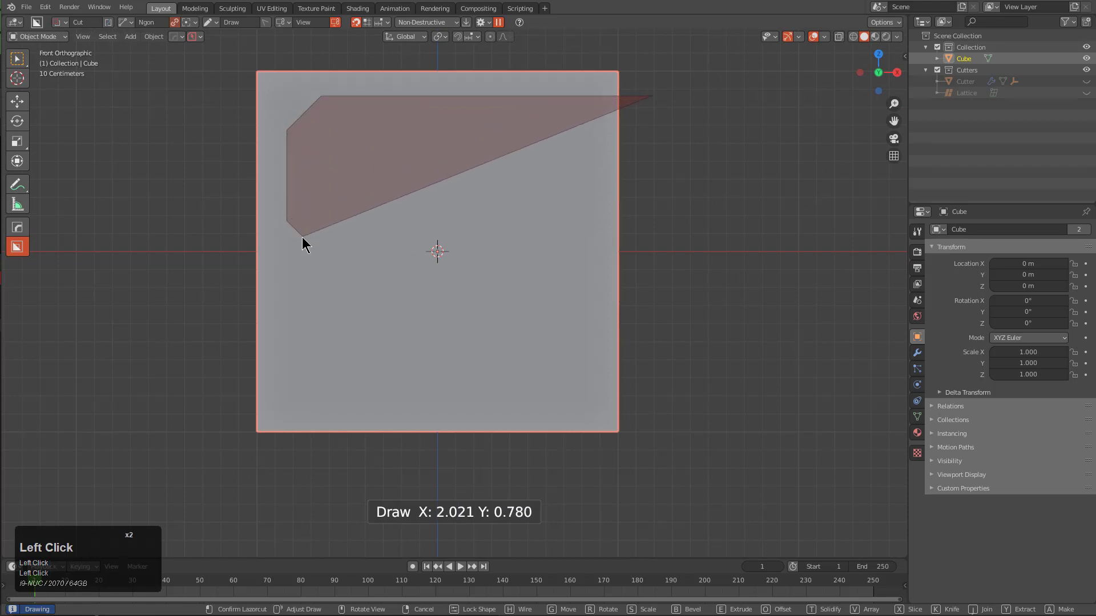
left_click(302, 237)
left_click(278, 359)
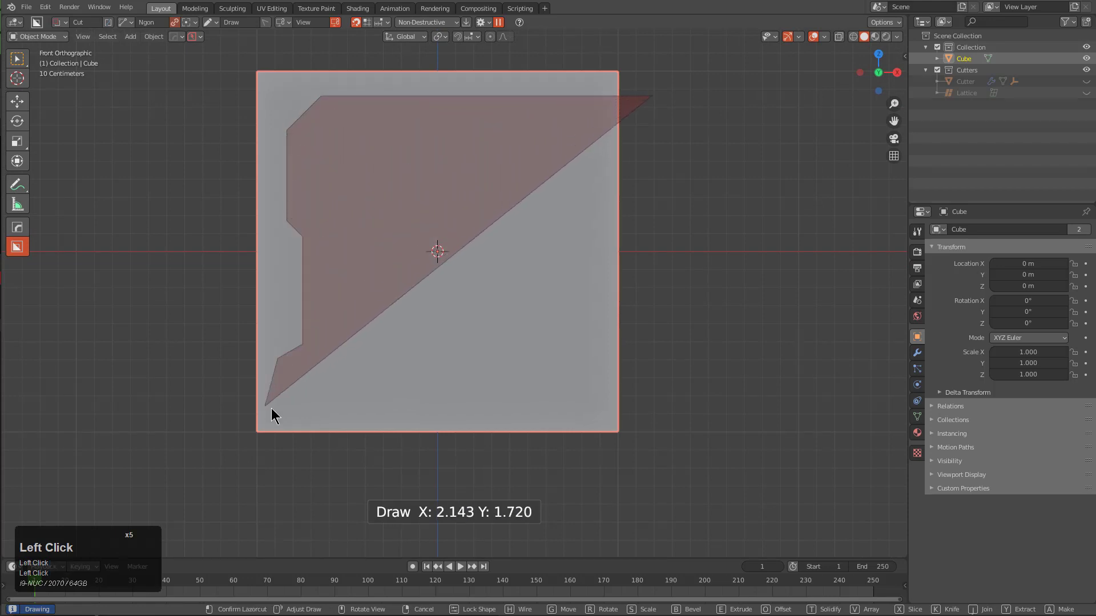
left_click(278, 423)
left_click(390, 423)
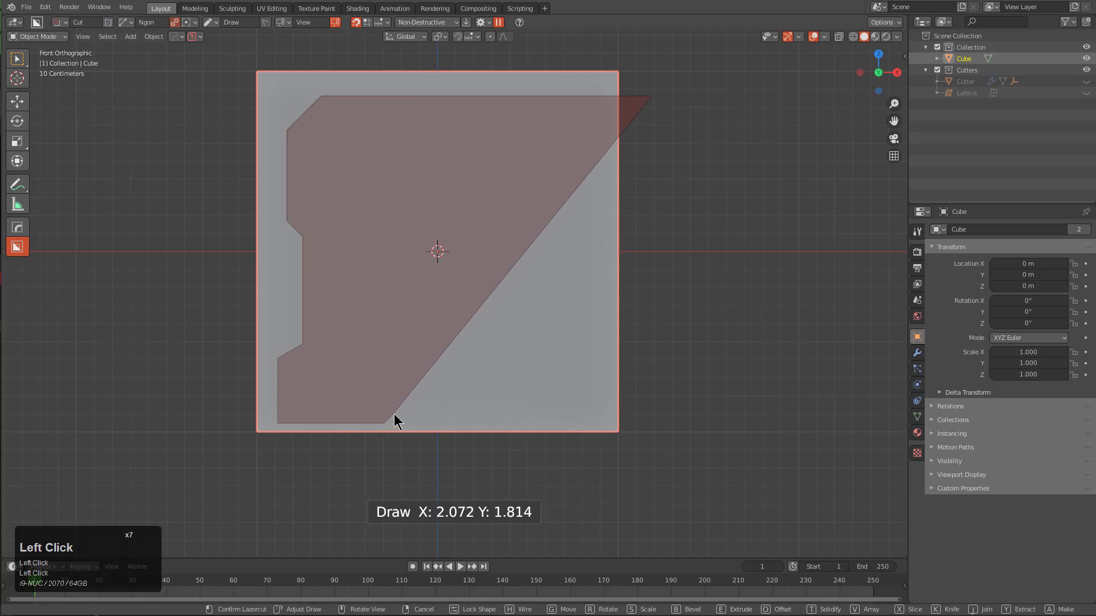
left_click(394, 415)
left_click(594, 414)
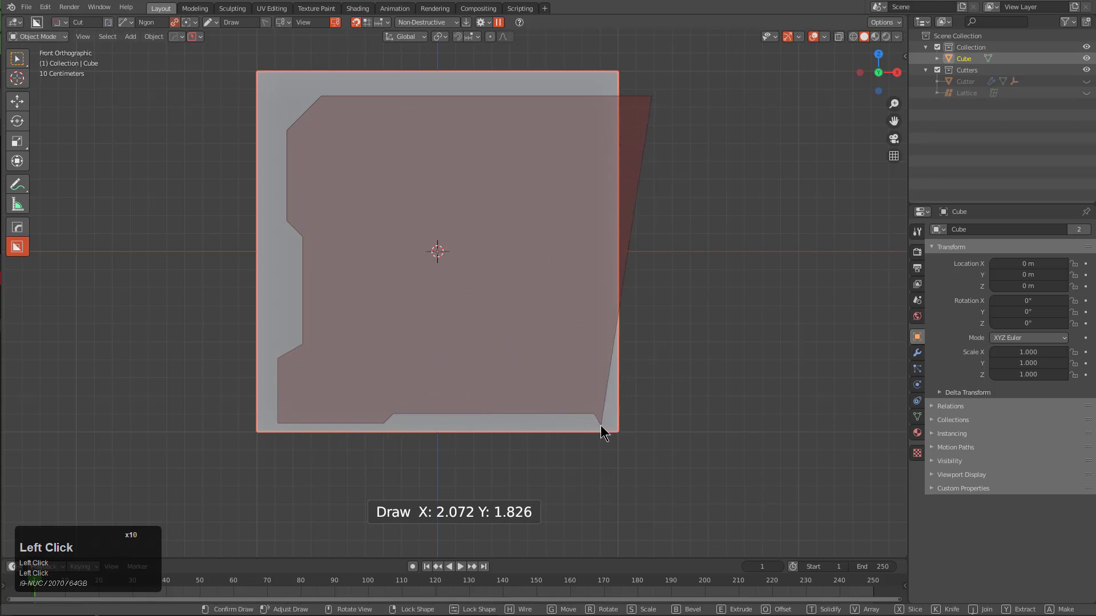
key("space")
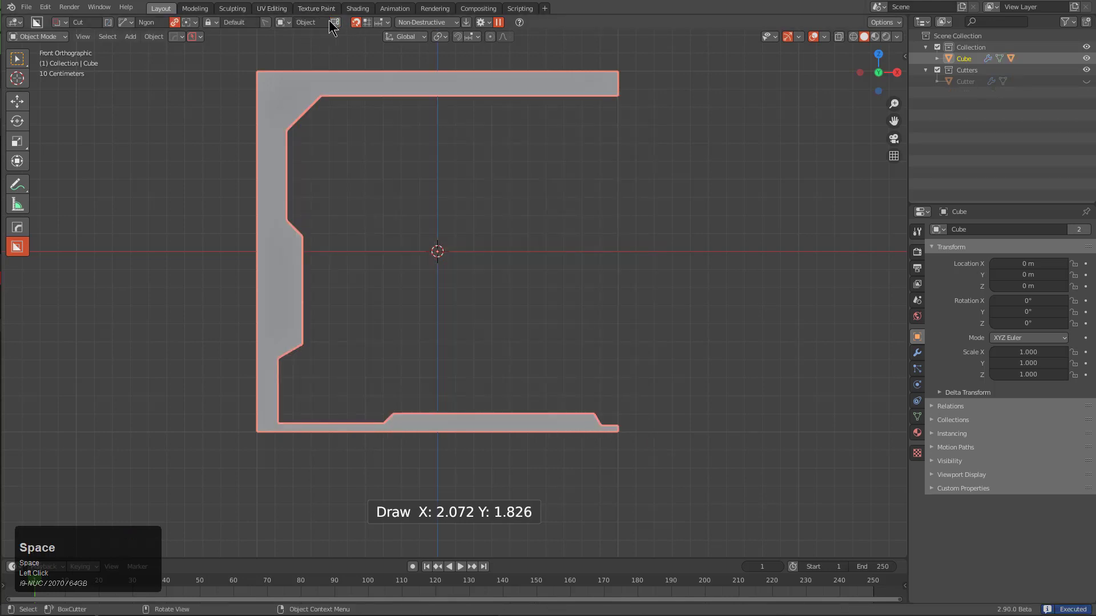
Cut a shallow notch into the section's top bar and return to perspective view
left_click(283, 23)
left_click(388, 23)
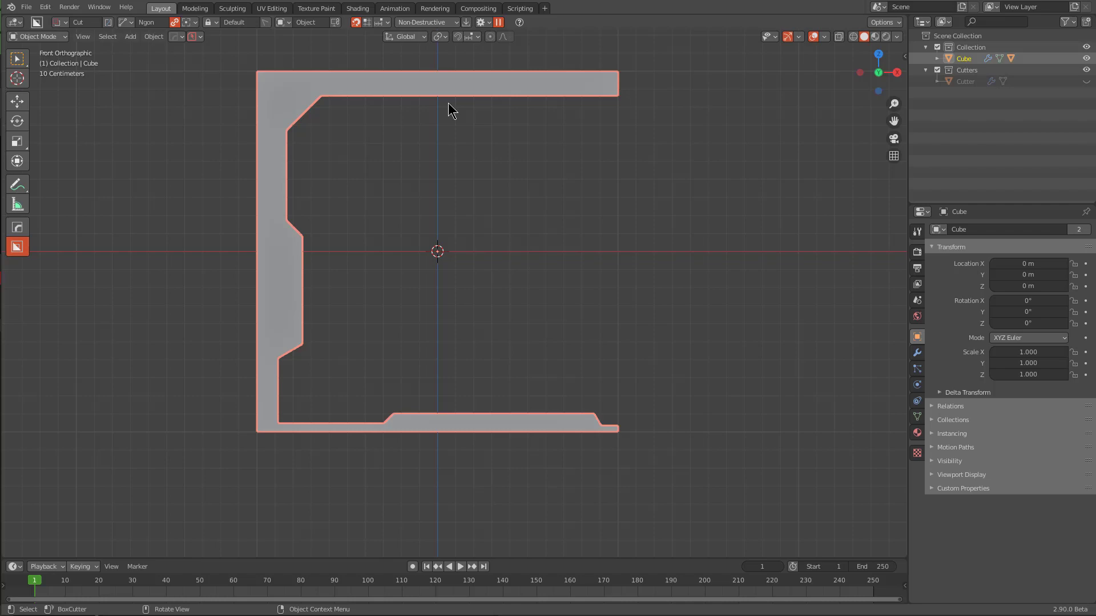
left_click(450, 103)
left_click(453, 90)
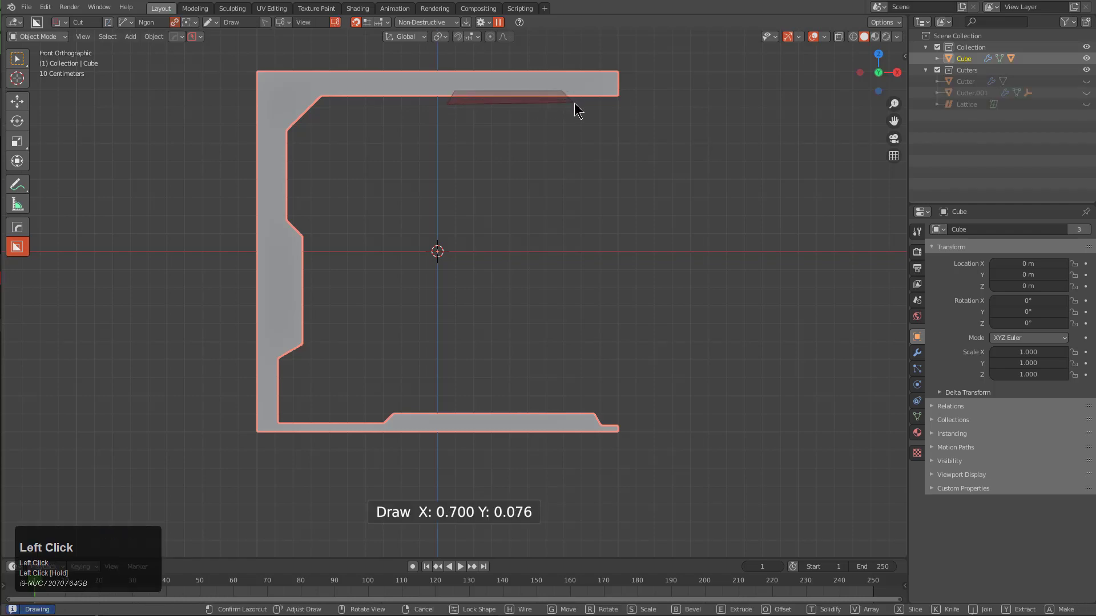
key("space")
middle_click_drag(574, 104, 529, 298)
key("KP_5")
Select the corridor section and pick Cable set1 from the Newdemo KPACK in the KIT OPS sidebar
key("alt+a")
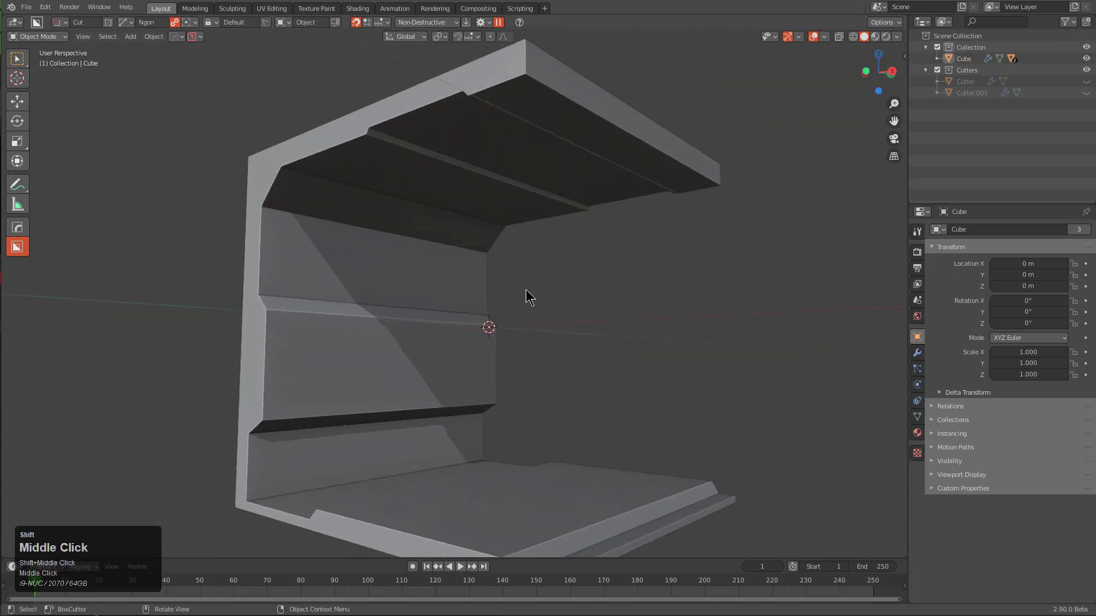
scroll(480, 301, "down", 1)
left_click(434, 303)
scroll(440, 293, "down", 2)
key("n")
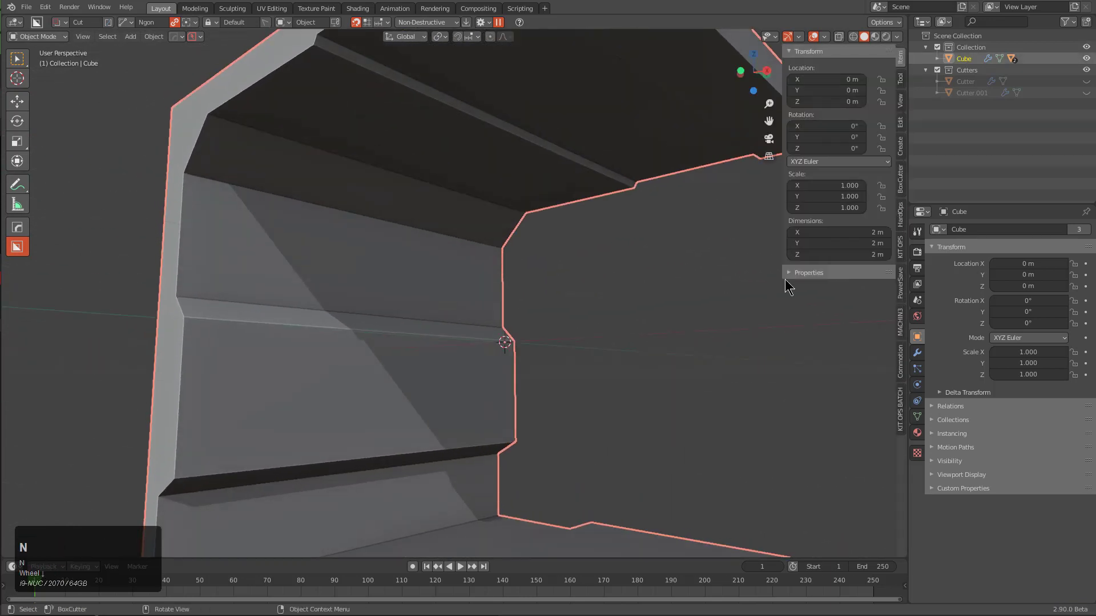
left_click(902, 249)
left_click(836, 98)
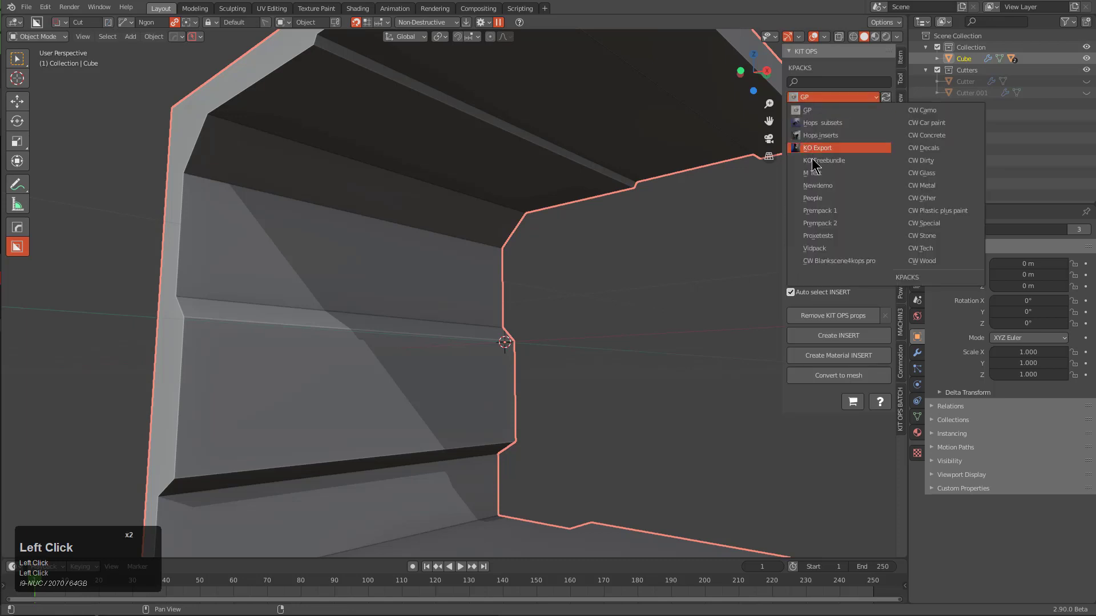
left_click(828, 193)
left_click(834, 149)
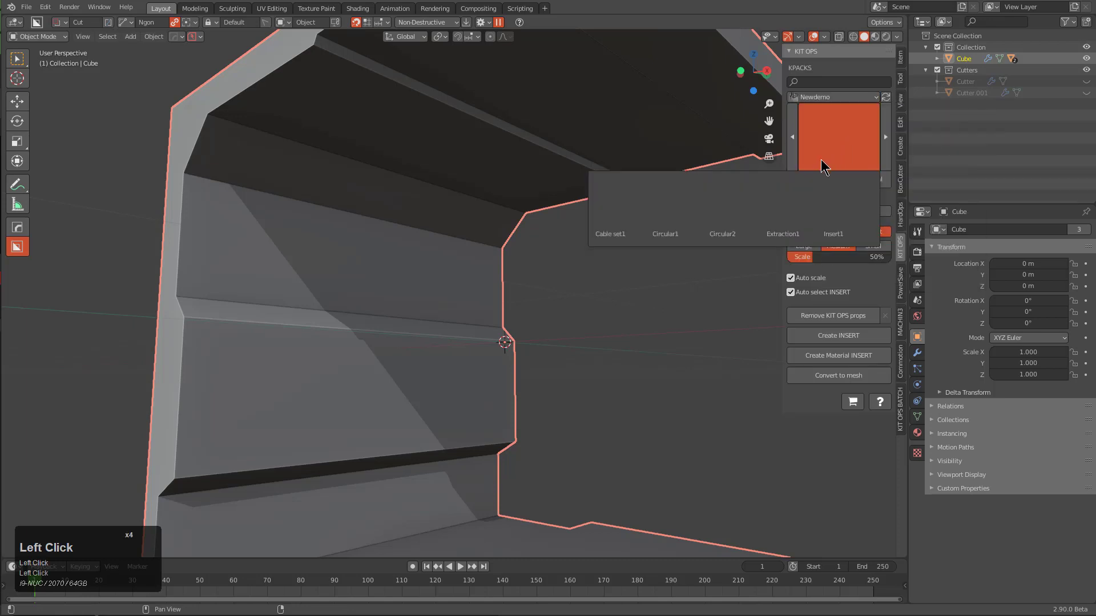
left_click(626, 213)
Add three Cable set1 inserts into the ceiling recess
middle_click_drag(604, 210, 768, 254)
scroll(768, 254, "down", 2)
left_click(800, 184)
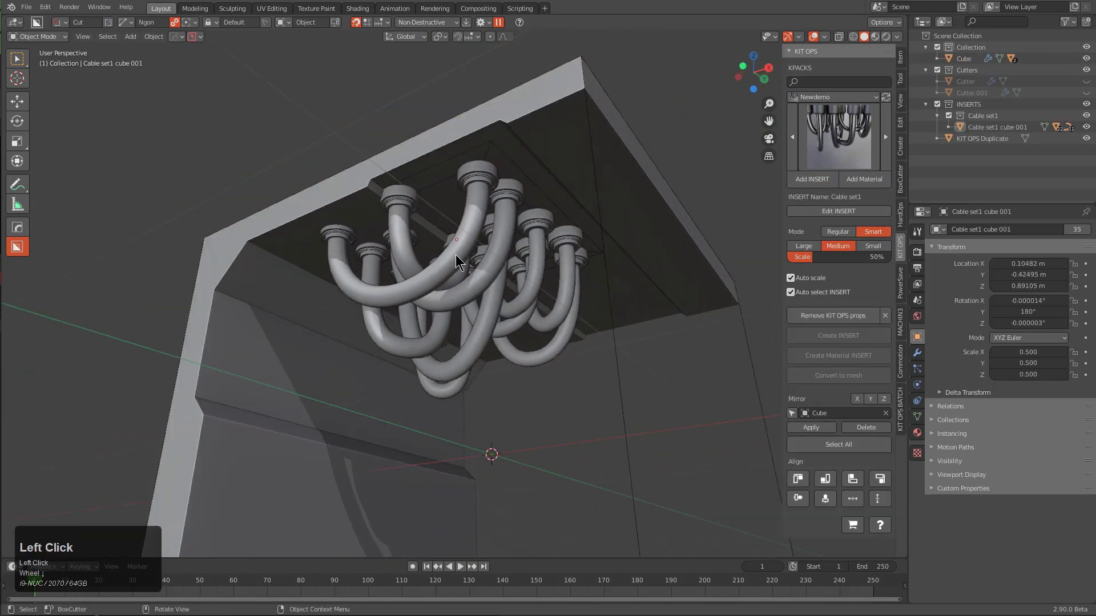
left_click(433, 262)
left_click(433, 262)
left_click(573, 182)
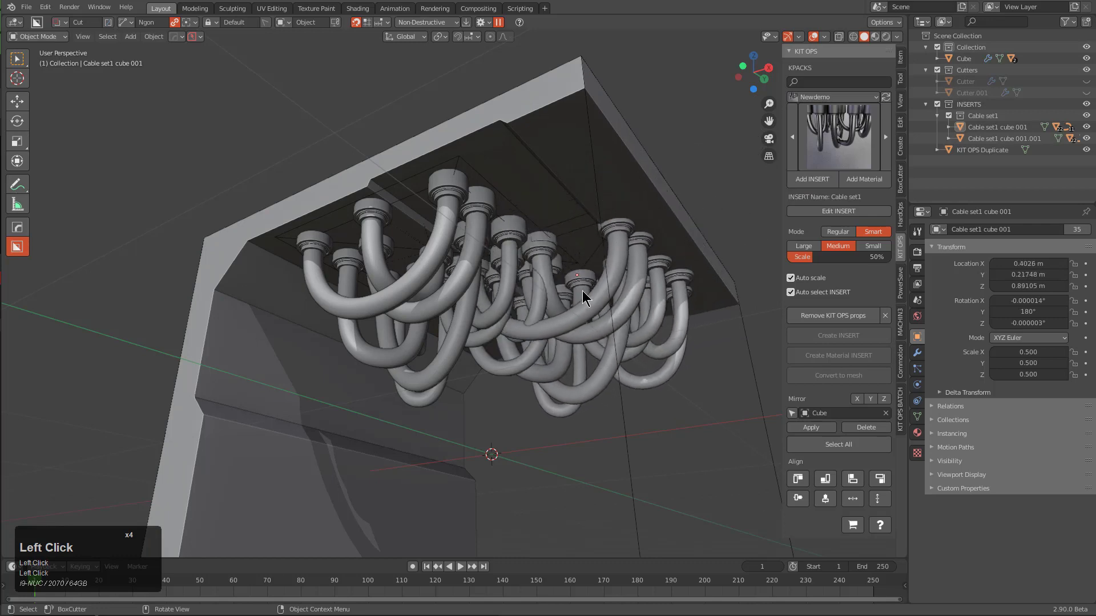
left_click(587, 290)
left_click(594, 290)
left_click(571, 165)
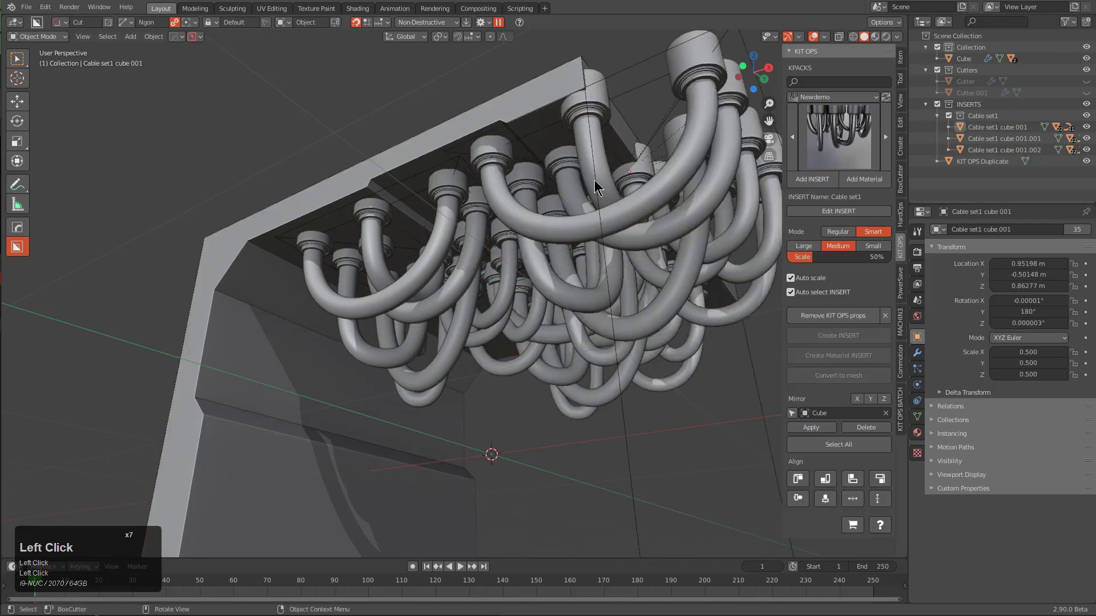
left_click(528, 215)
Add a fourth and fifth Cable set1 insert to the recess
middle_click_drag(527, 215, 576, 276)
left_click(649, 190)
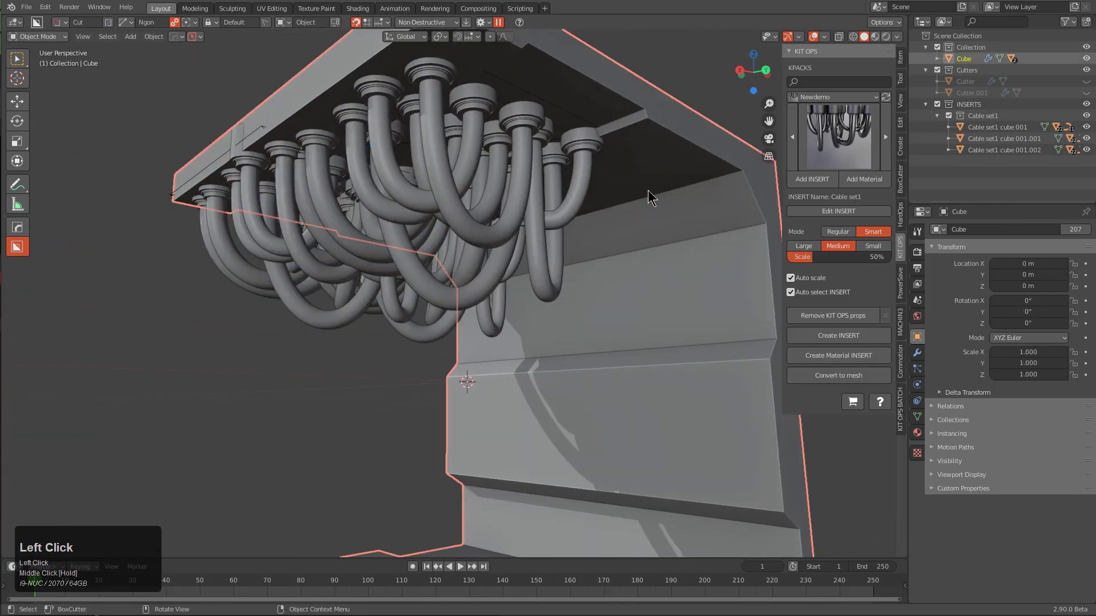
middle_click_drag(648, 190, 579, 234)
left_click(827, 179)
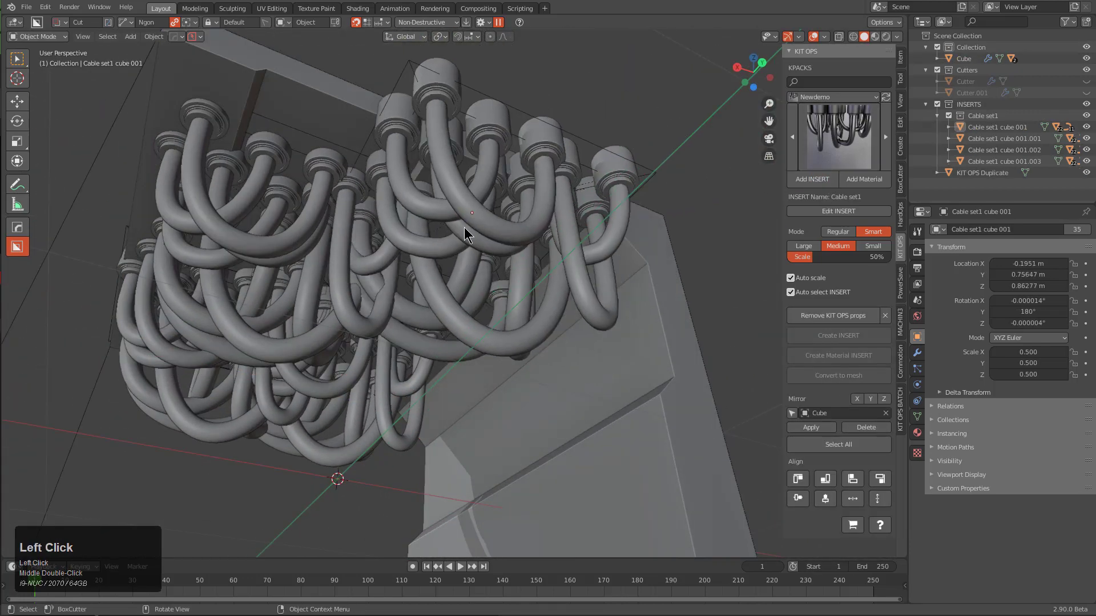
left_click(424, 258)
left_click(313, 123)
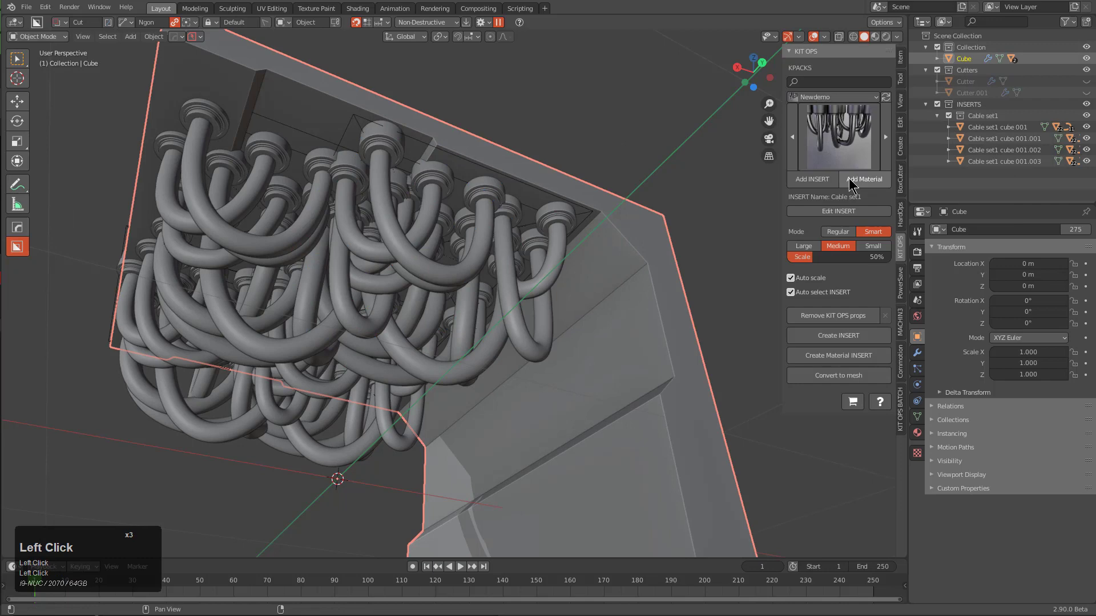
left_click(806, 183)
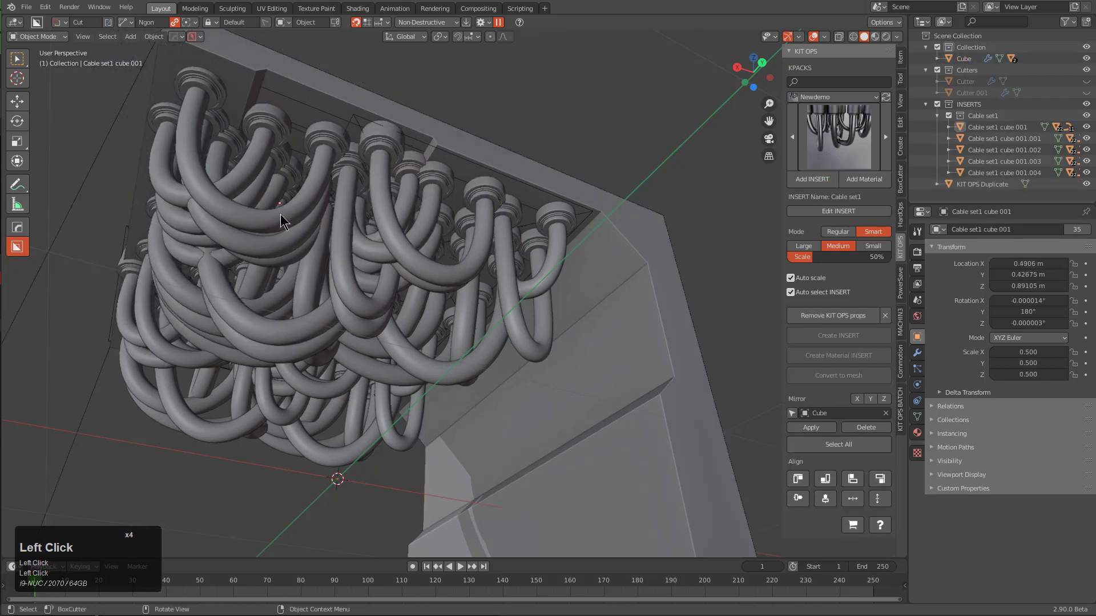
left_click(282, 210)
middle_click_drag(282, 210, 519, 261)
Slide one cable set along the X axis to a new position, then deselect all
key("alt+a")
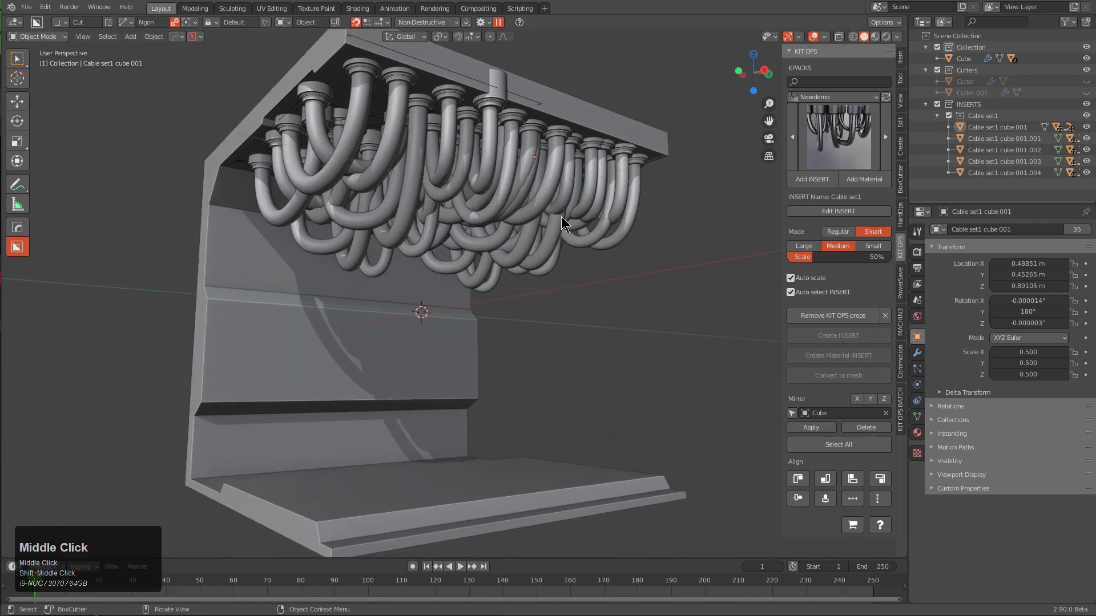
left_click(492, 170)
key("g")
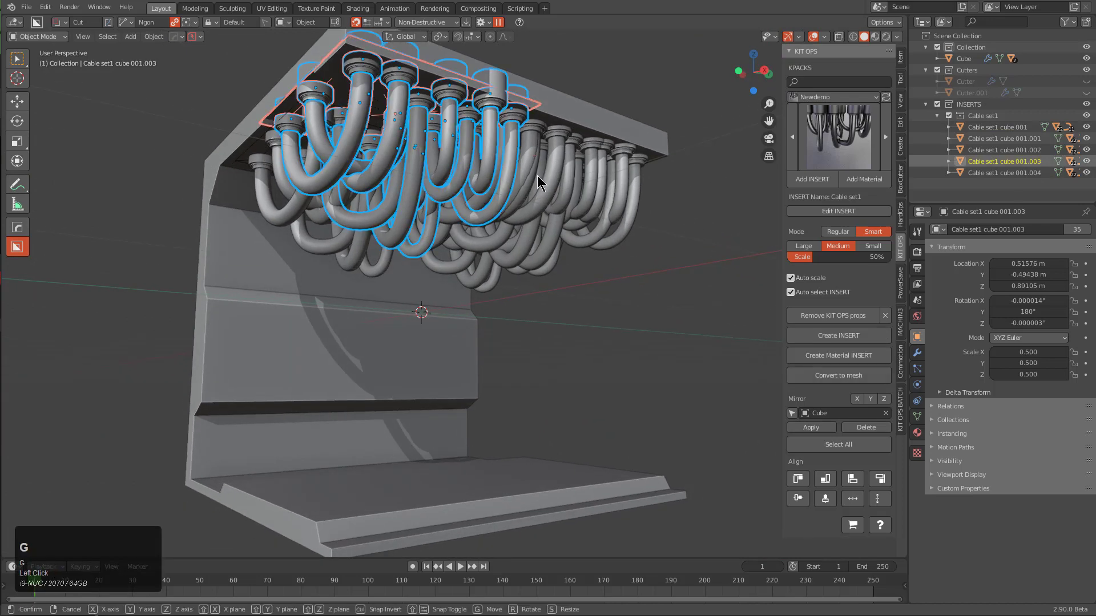
key("y")
key("x")
left_click(530, 182)
key("alt+a")
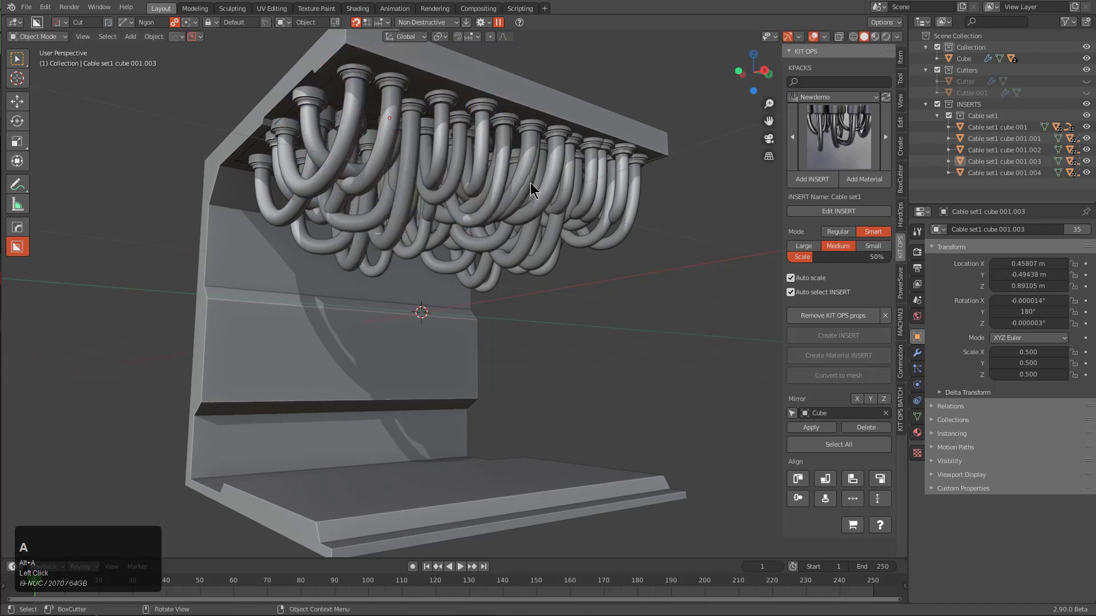
Orbit around the C-shaped corridor section and select the Cube model
mouse_move(583, 200)
middle_mouse_down()
mouse_move(574, 210)
mouse_move(578, 197)
middle_mouse_up()
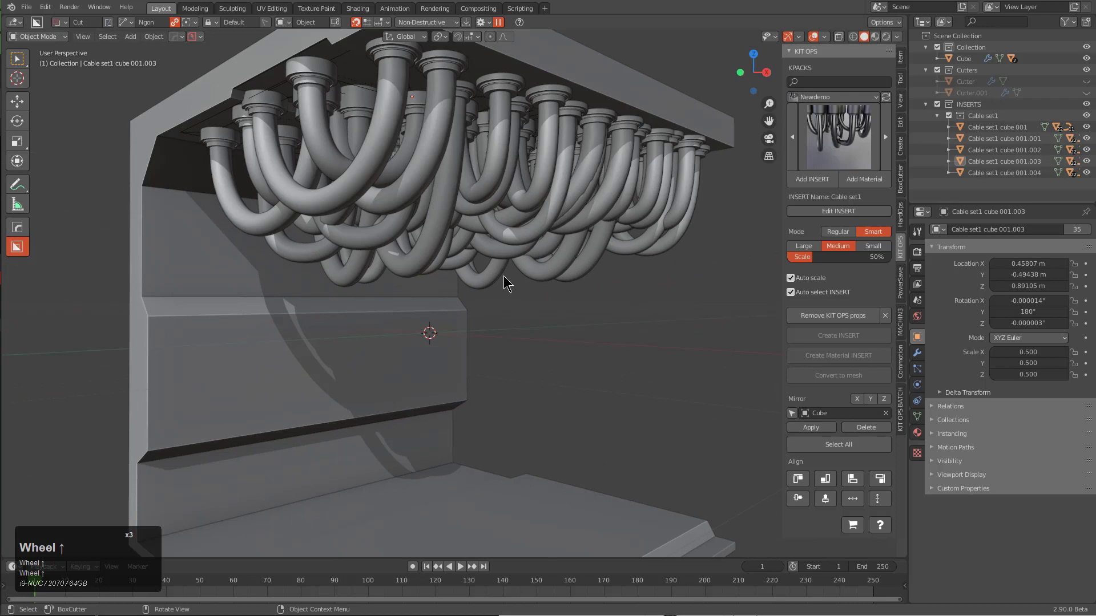
scroll(460, 289, "down", 2)
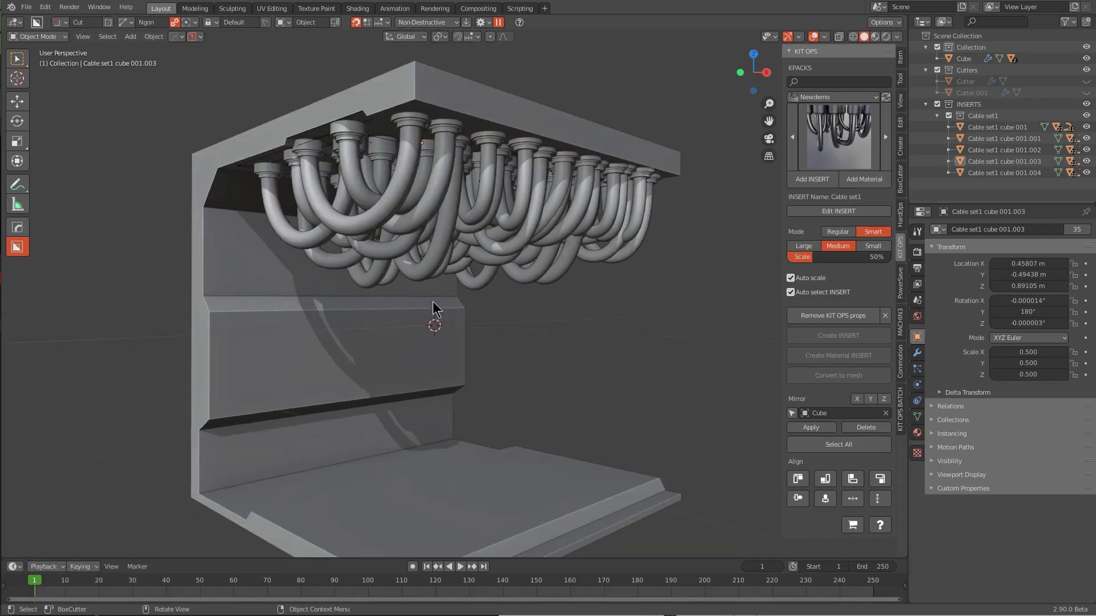
scroll(437, 313, "up", 2, "shift")
middle_click_drag(447, 268, 467, 320)
left_click(394, 284)
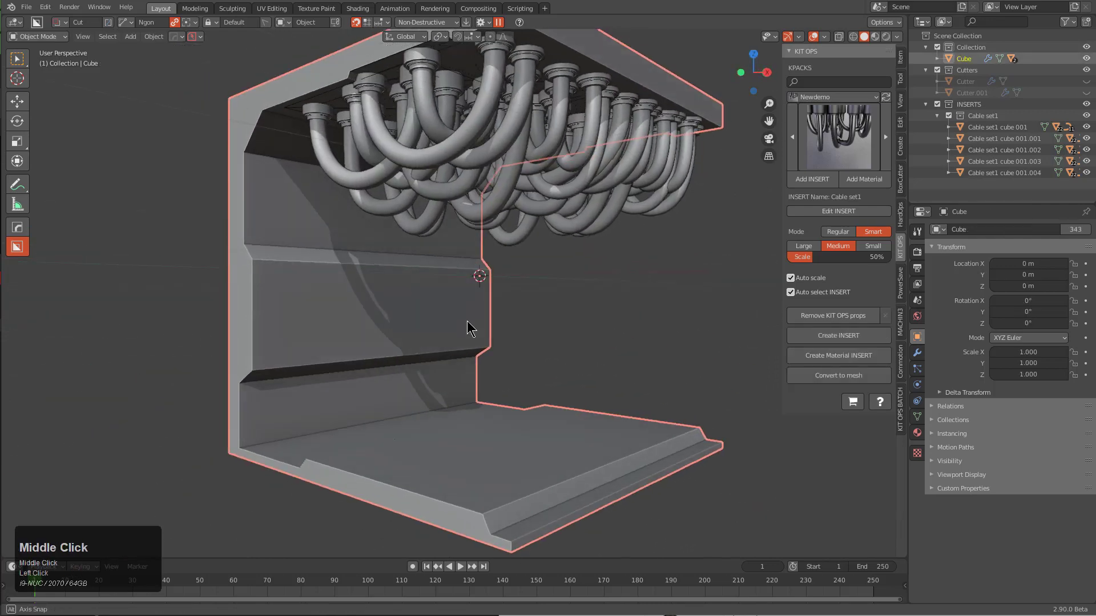
scroll(478, 315, "down", 1)
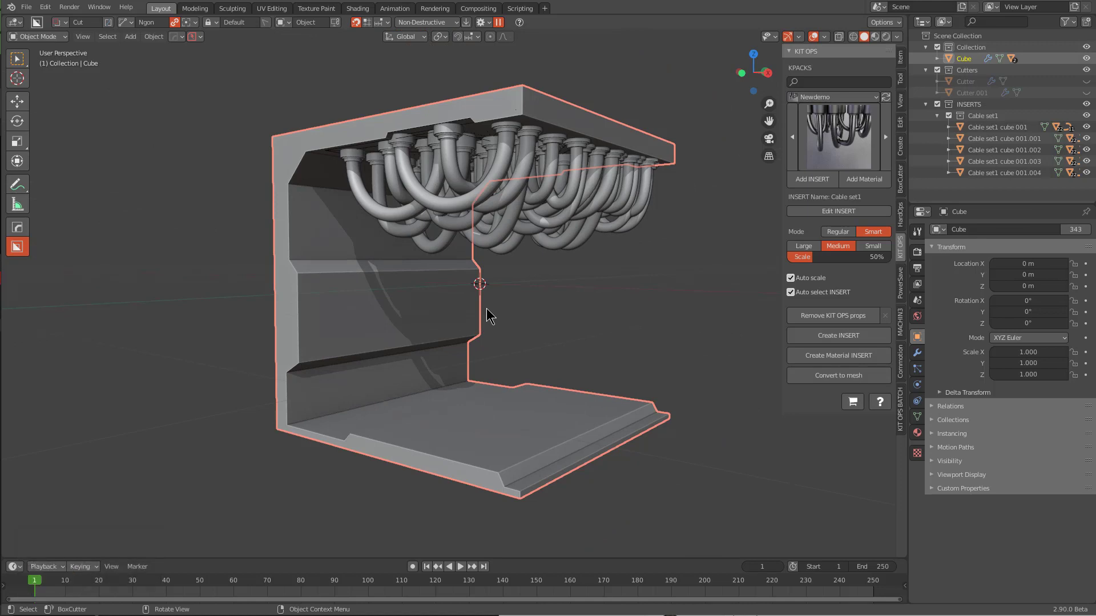
middle_click_drag(487, 308, 491, 313)
Make a Hard Ops Smart Apply clone of the box and copy it to the clipboard
key("q")
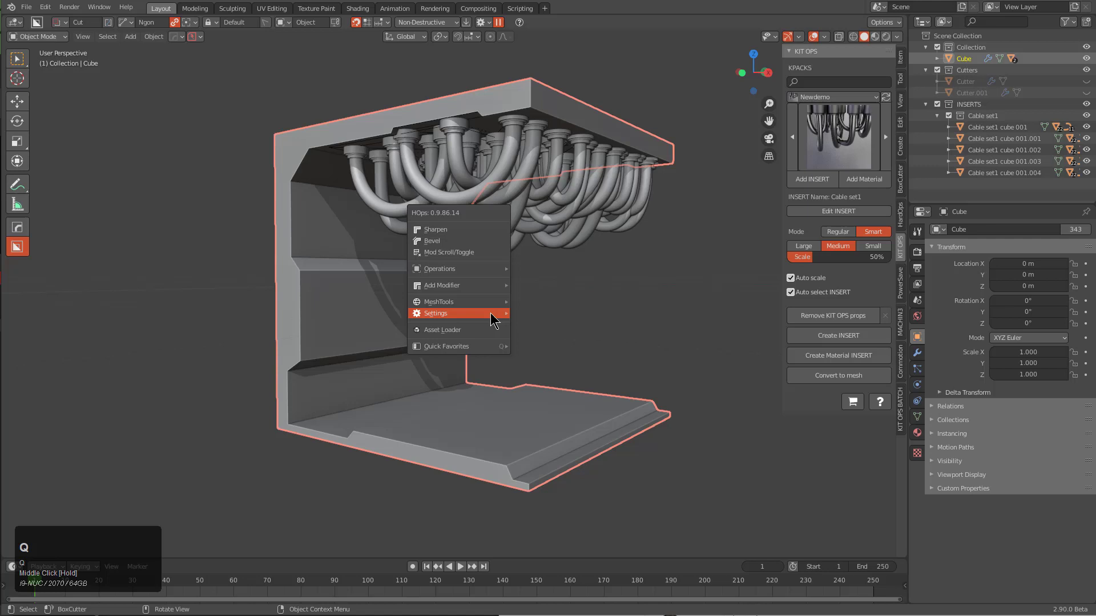
mouse_move(482, 273)
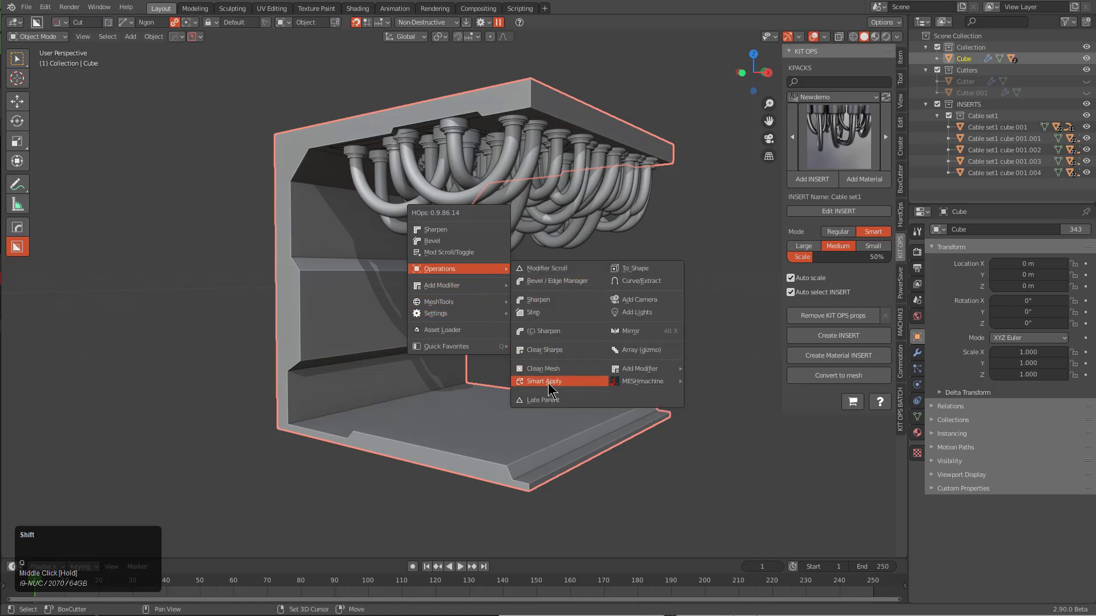
left_click(548, 382, "shift")
key("g")
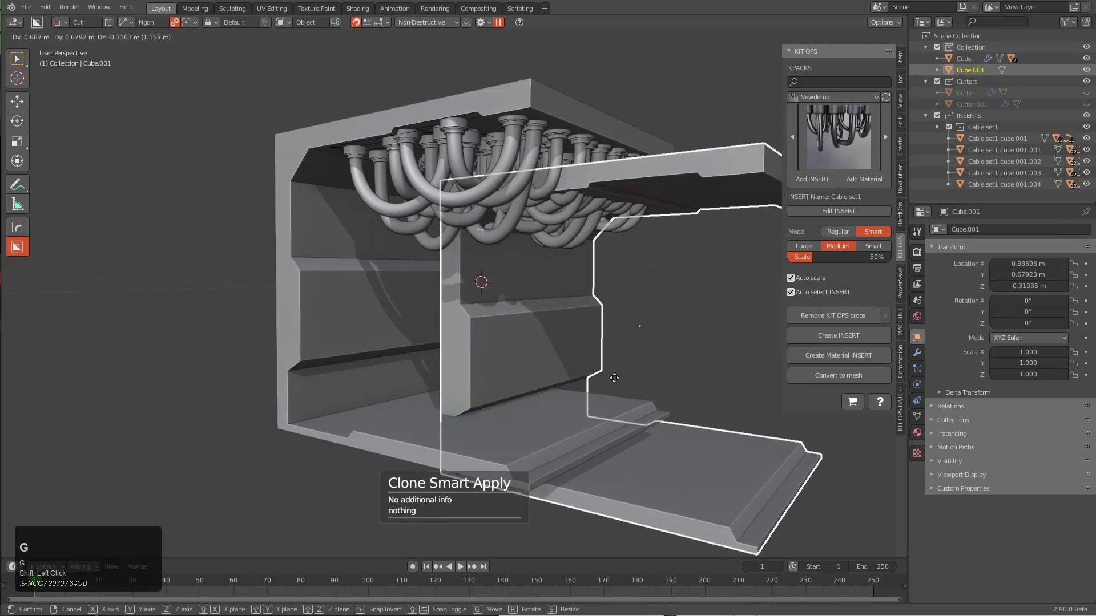
right_click(614, 378)
key("ctrl+c")
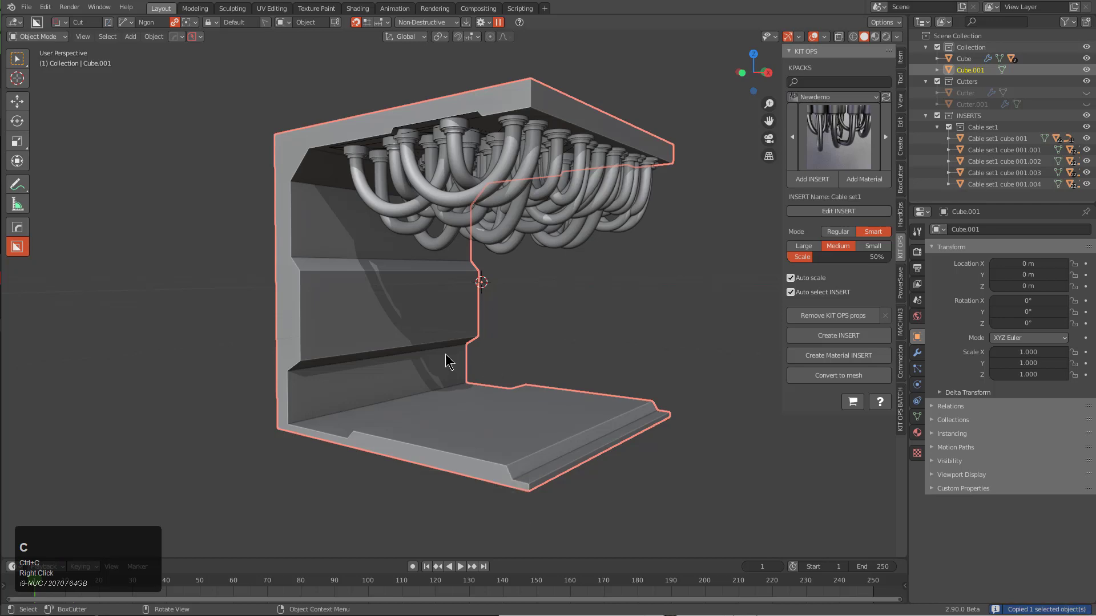
Delete the clone and reselect the original corridor Cube
key("x")
left_click(445, 354)
middle_click_drag(445, 354, 478, 347)
left_click(442, 346)
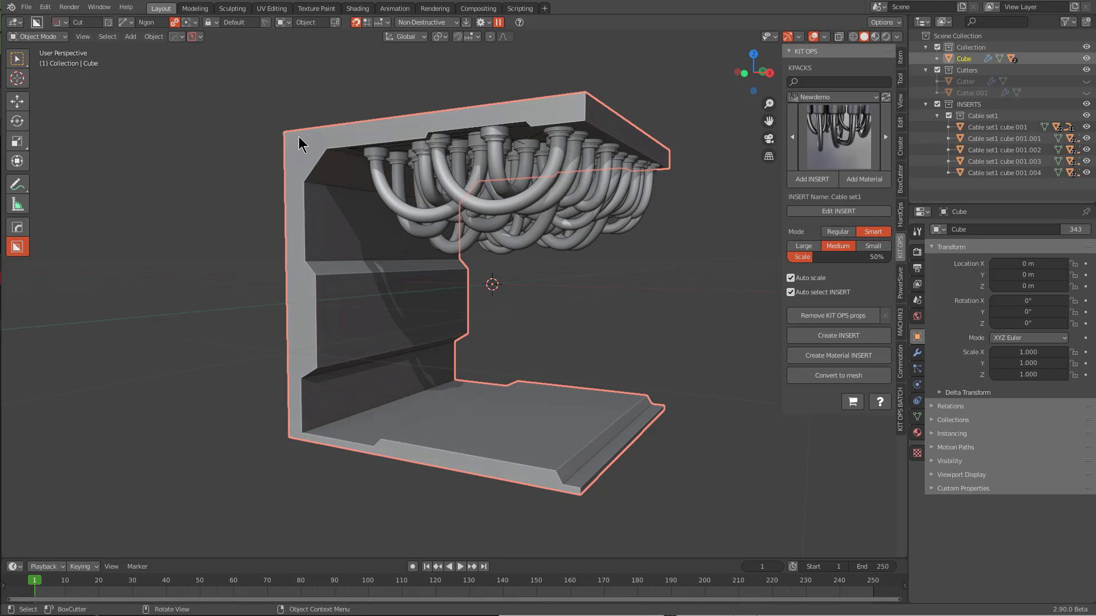
Extract the whole section with a BoxCutter box at depth 3.072, then select Extraction
key("d")
left_click(284, 179)
mouse_move(296, 137)
left_mouse_down()
mouse_move(348, 225)
mouse_move(477, 382)
mouse_move(670, 508)
left_mouse_up()
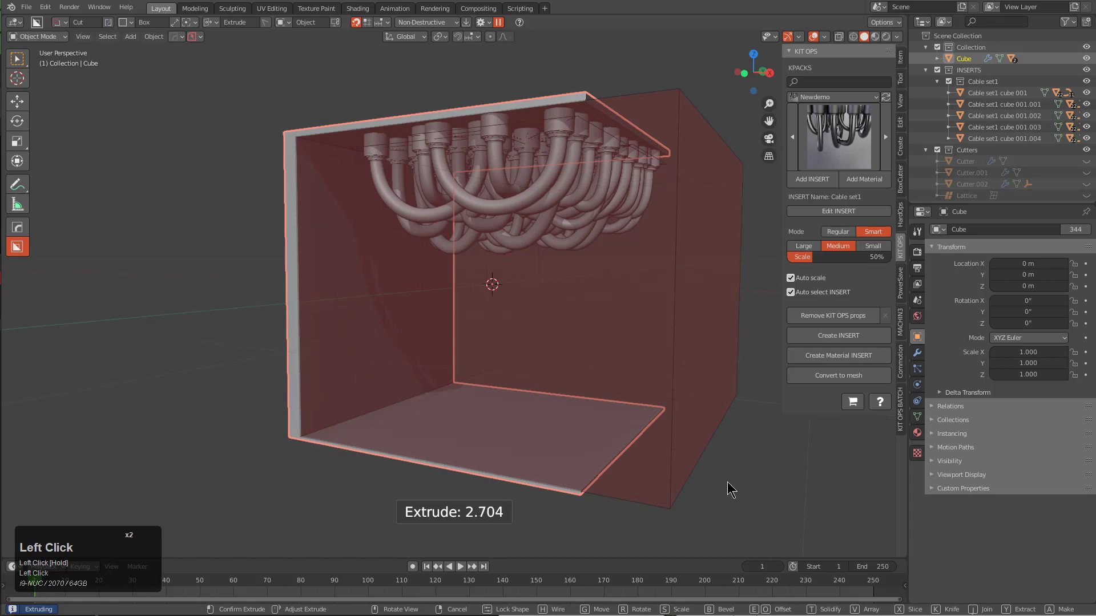
key("y")
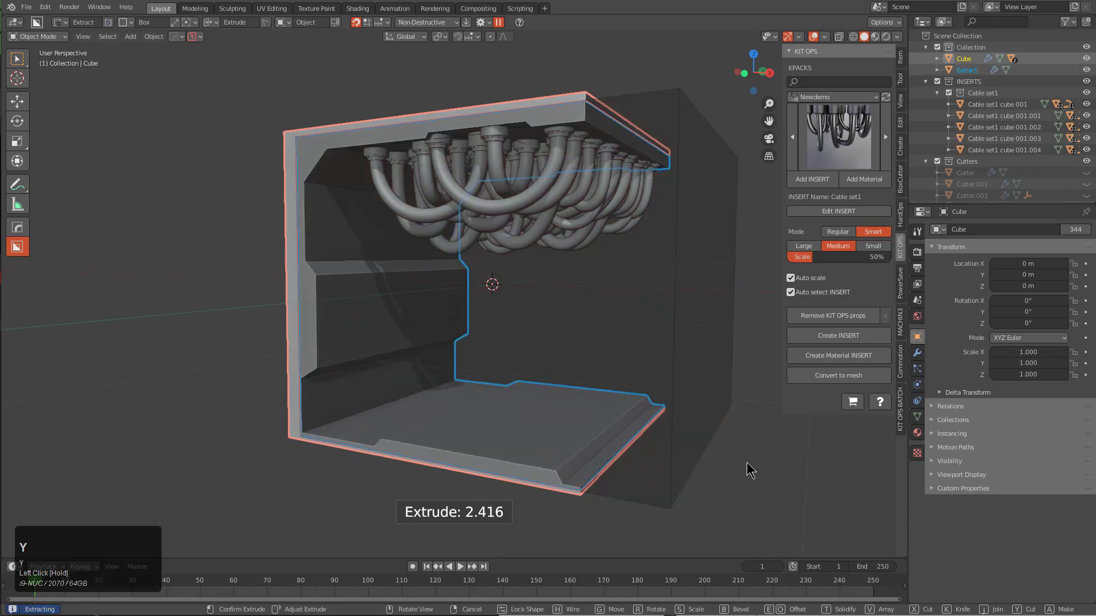
left_click(661, 440)
middle_click_drag(660, 440, 701, 423)
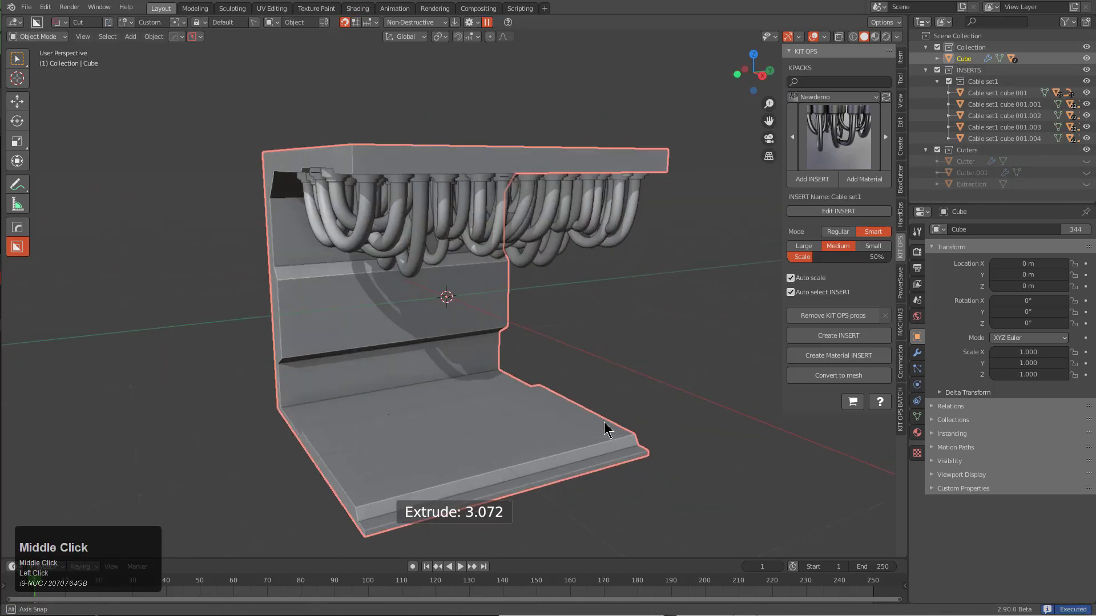
left_click(968, 184)
Isolate the Cutters collection, unhide Extraction in the outliner, and select it in the viewport
key("2")
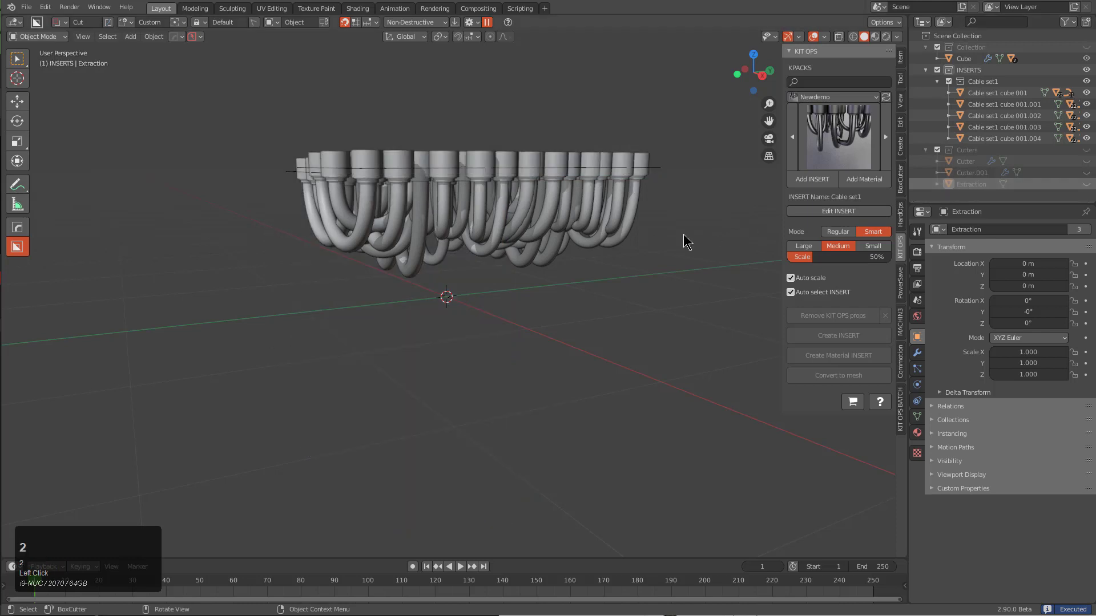
key("3")
middle_click_drag(477, 311, 912, 192)
left_click(1086, 184)
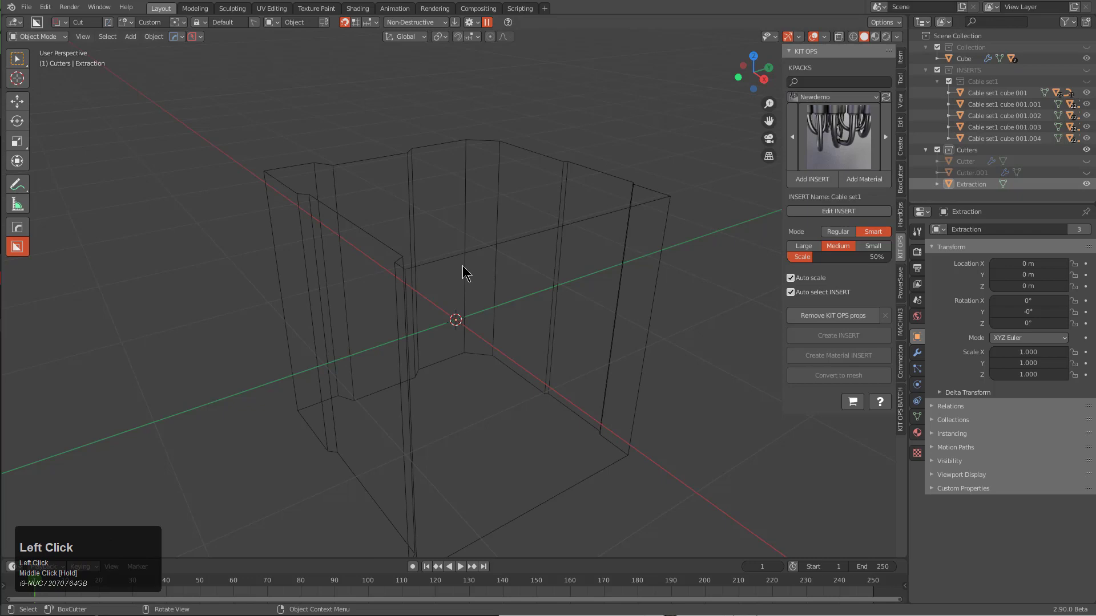
middle_click_drag(462, 265, 501, 313)
left_click(568, 240)
middle_click_drag(567, 240, 711, 137)
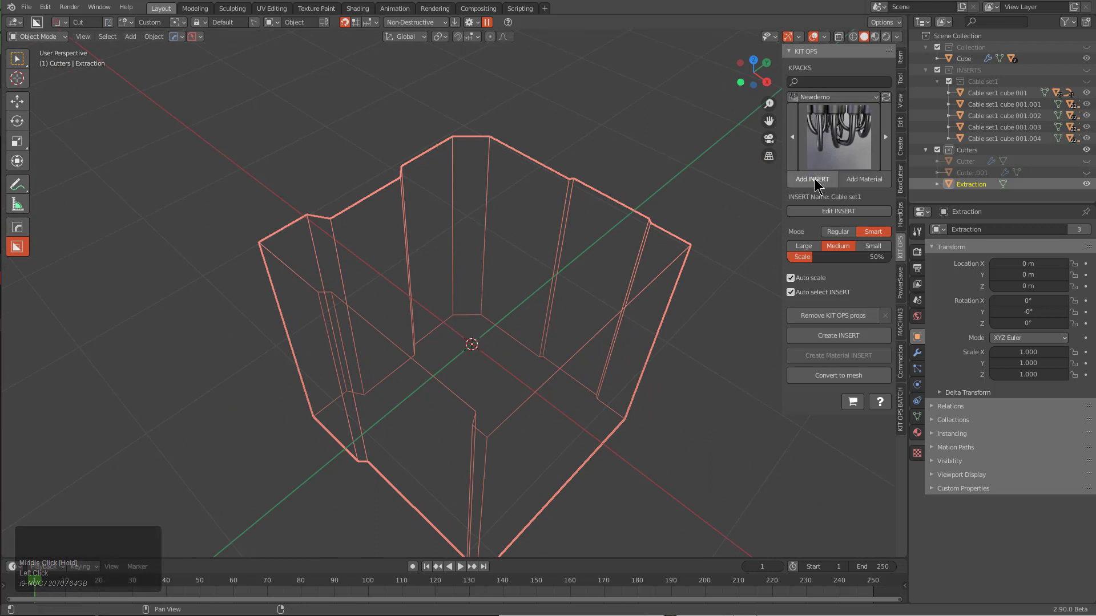
Create an INSERT from Extraction as a Cutter, lower it along Z, and apply location
left_click(837, 336)
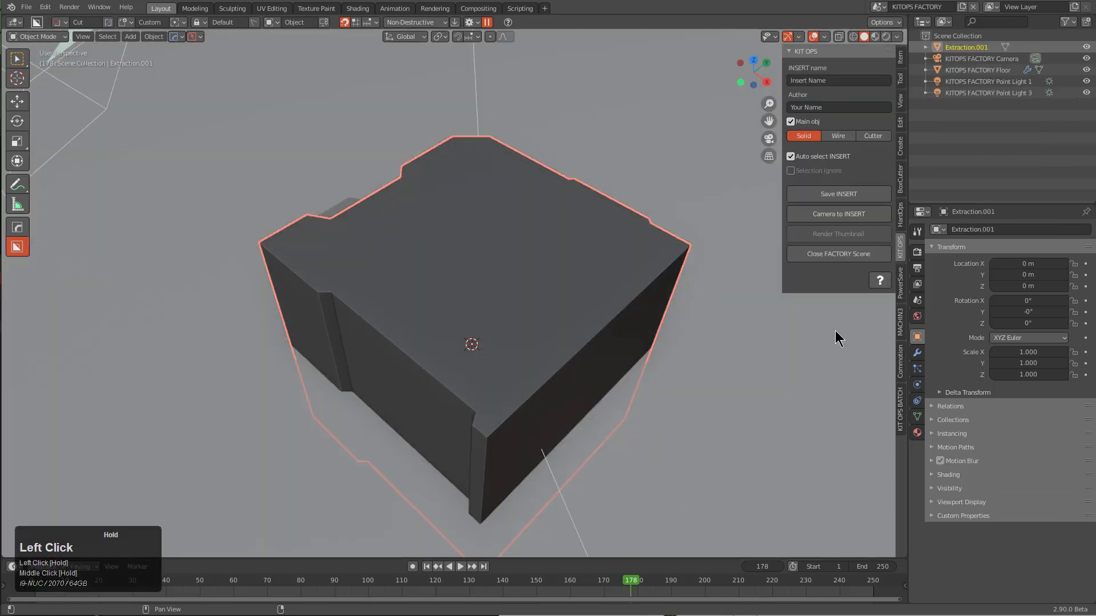
left_click(867, 138)
middle_click_drag(639, 286, 597, 188)
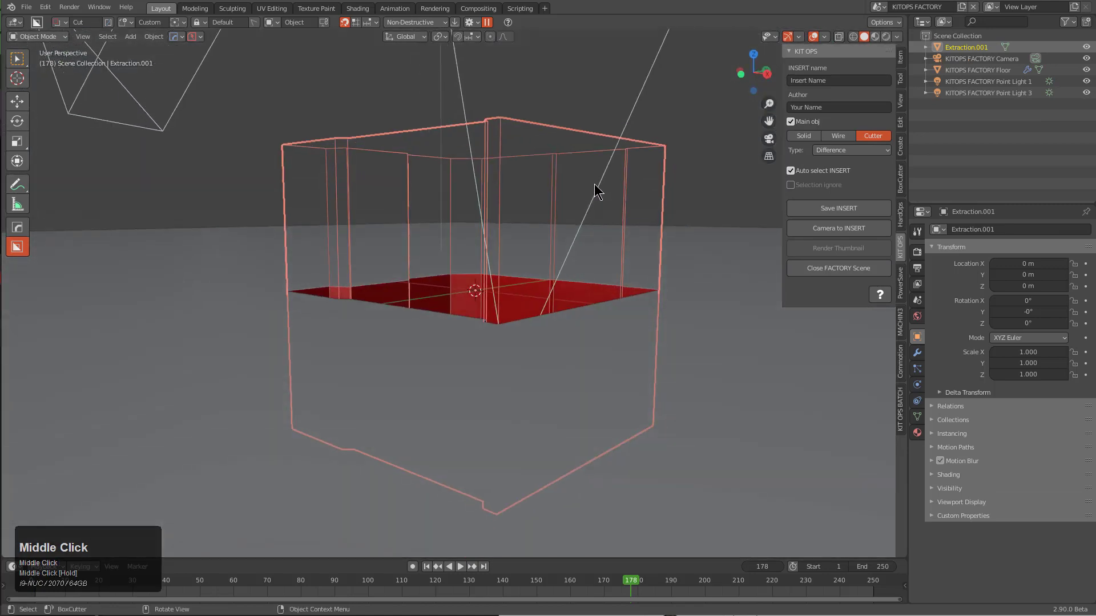
key("g")
key("z")
left_click(599, 307)
key("ctrl+a")
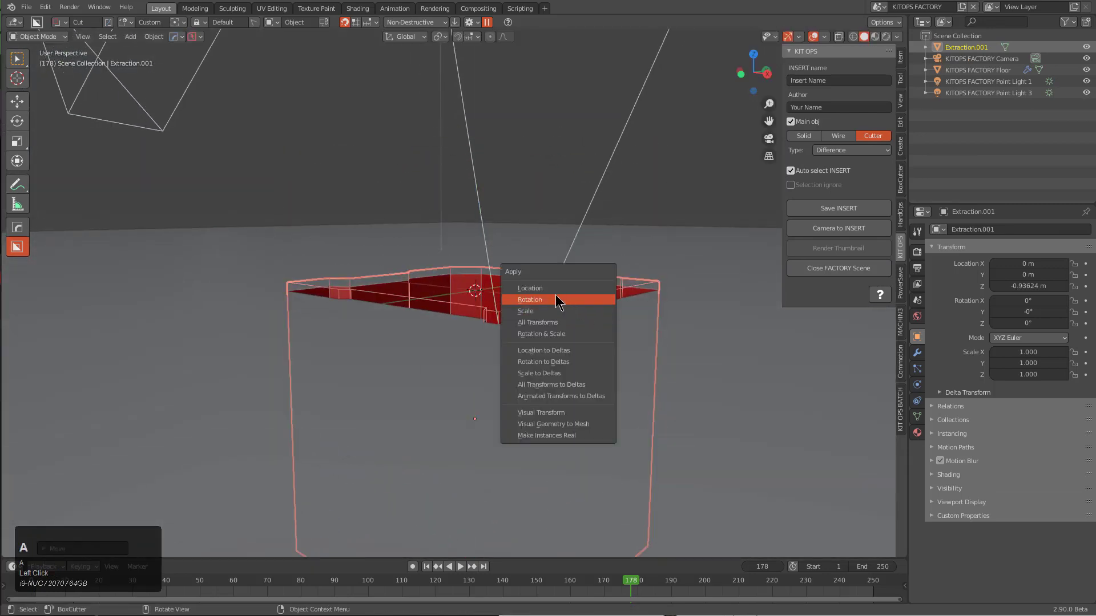
left_click(557, 298)
Scale the cutter to 2.181 along Z and apply all transforms
middle_click_drag(558, 298, 565, 330)
key("s")
key("z")
left_click(607, 372)
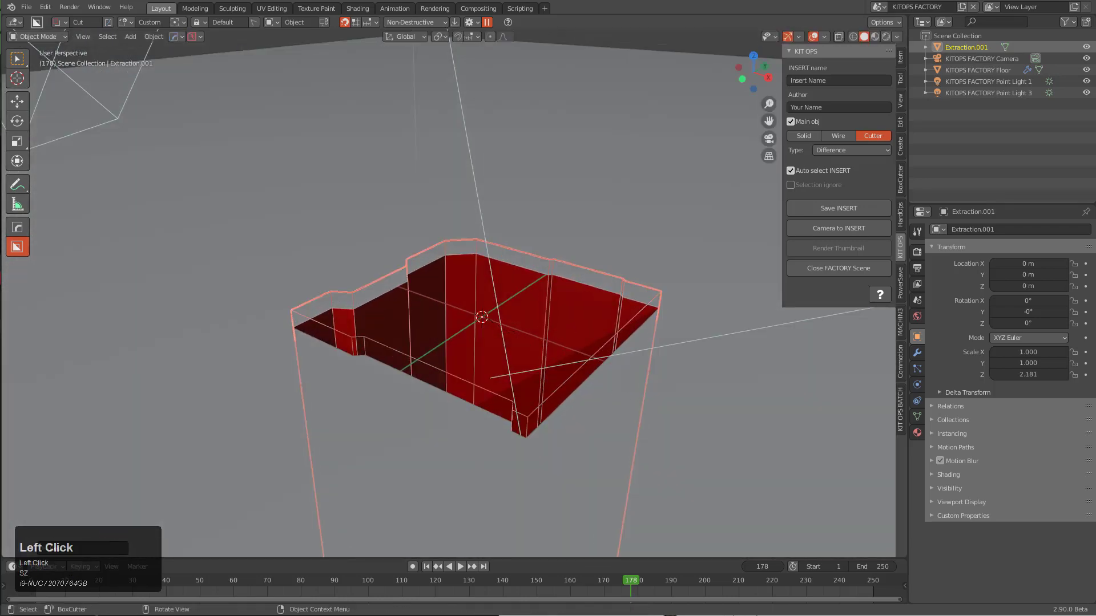
scroll(523, 345, "down", 3)
key("ctrl+a")
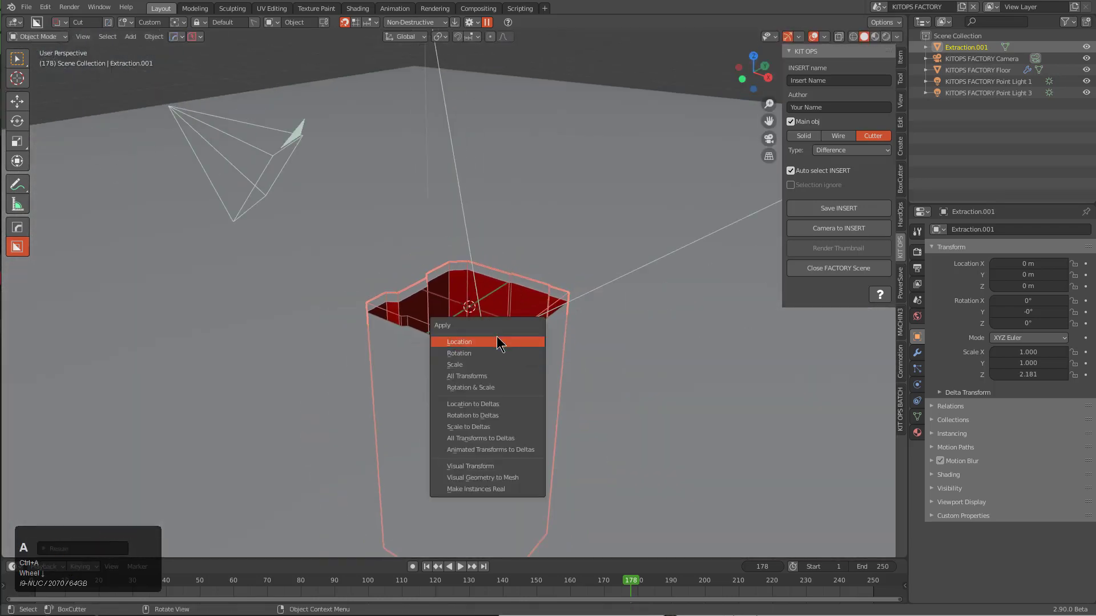
left_click(497, 343)
scroll(502, 330, "up", 3)
scroll(502, 330, "down", 2)
middle_click_drag(501, 330, 506, 332)
key("ctrl+a")
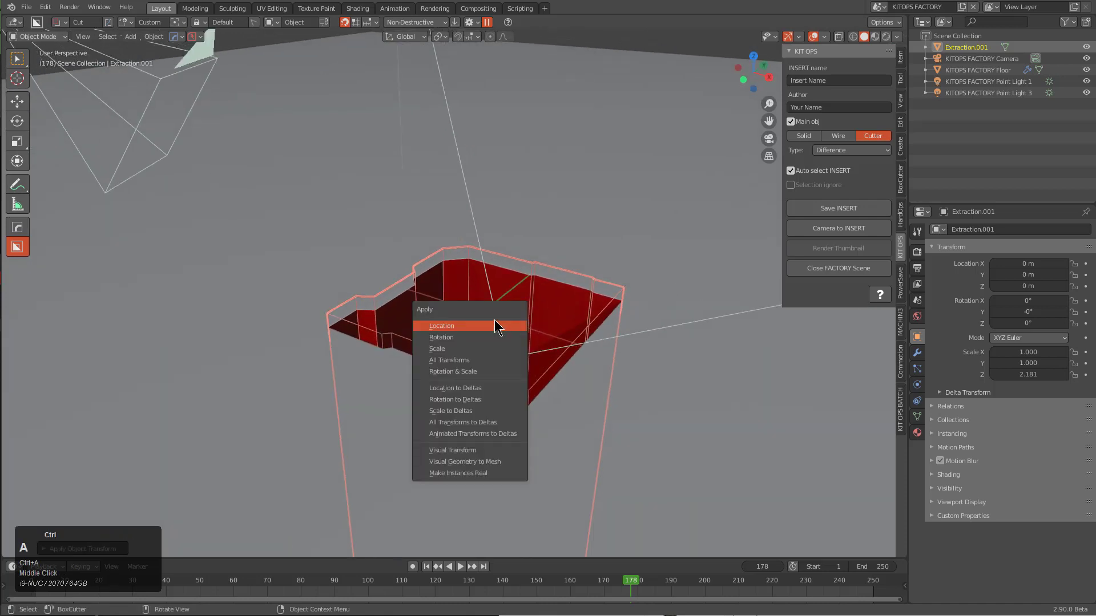
left_click(480, 361)
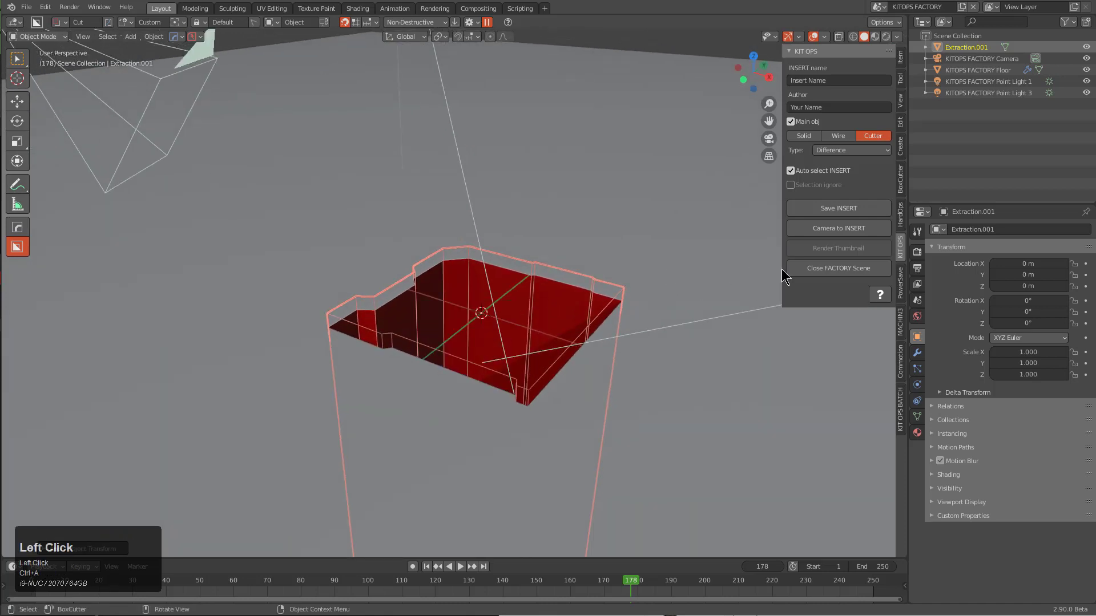
Save the insert as coricut1.blend
left_click(849, 210)
double_click(449, 189)
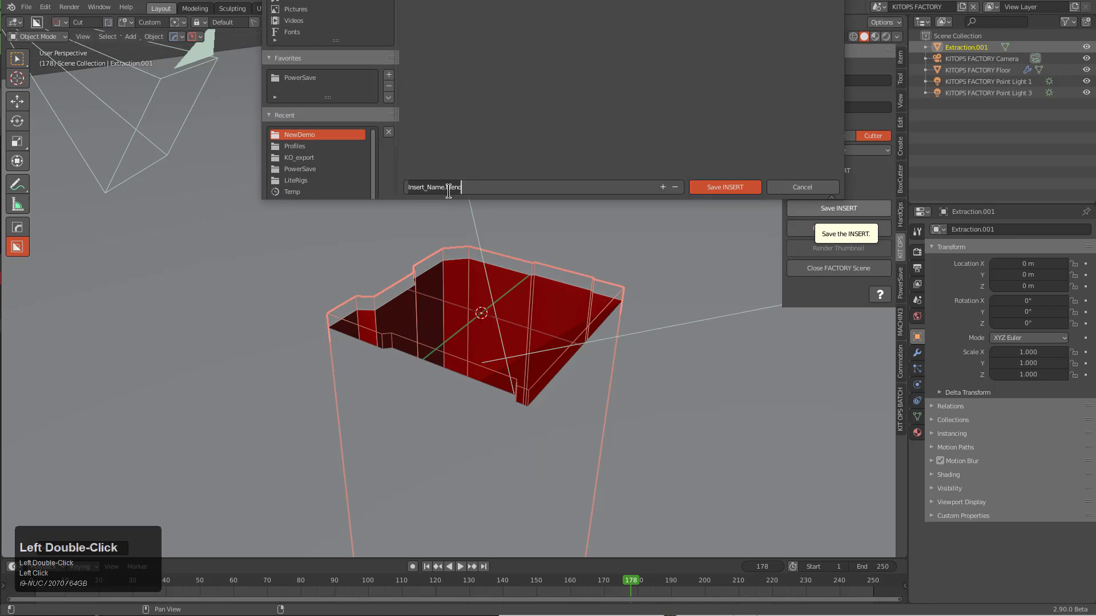
type("coricut")
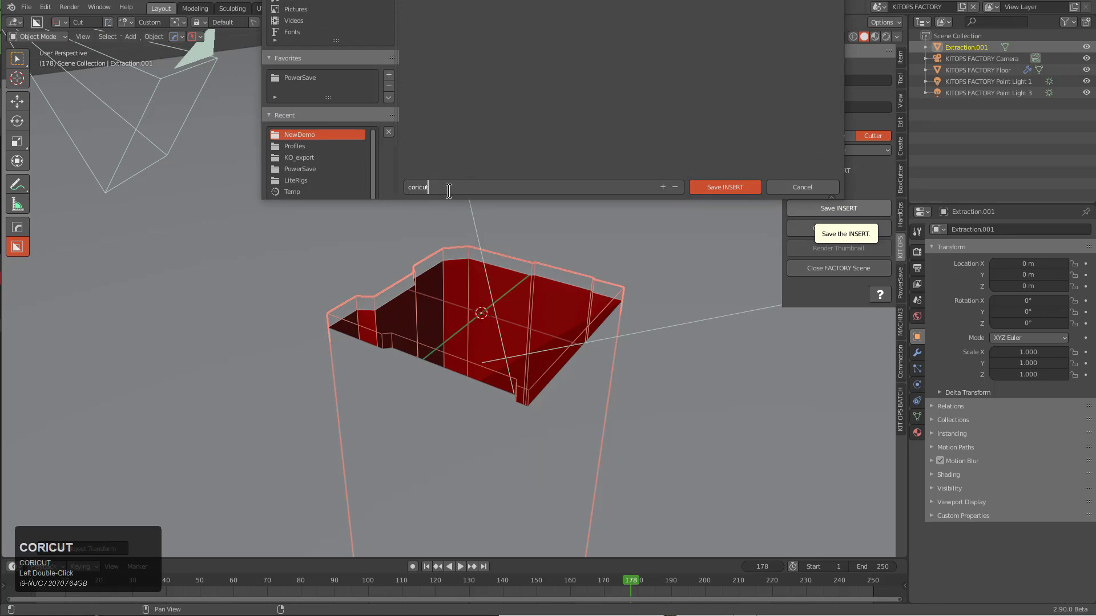
type("1")
key("Return")
left_click(715, 187)
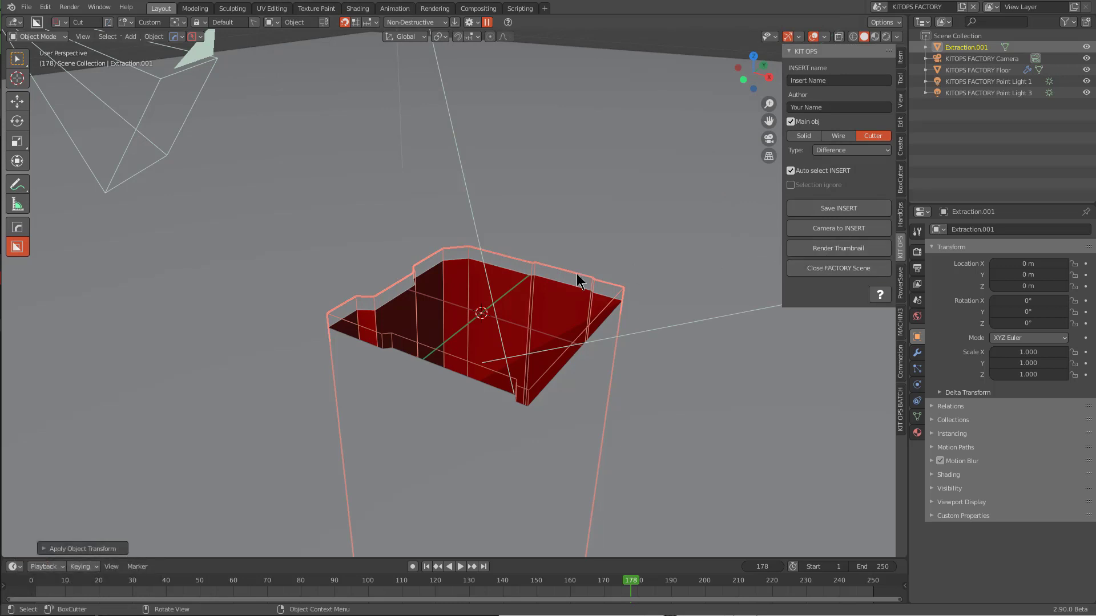
middle_click_drag(588, 301, 595, 289)
scroll(596, 290, "down", 1)
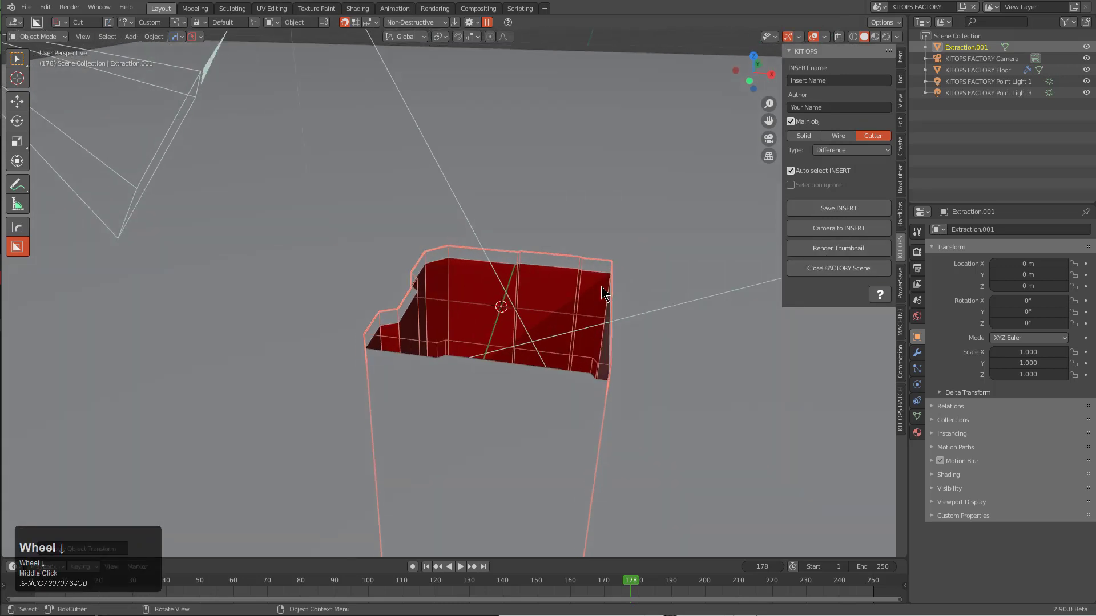
Delete the cutter object and remove the Boolean modifier from the factory floor
key("x")
left_click(607, 287)
left_click(824, 316)
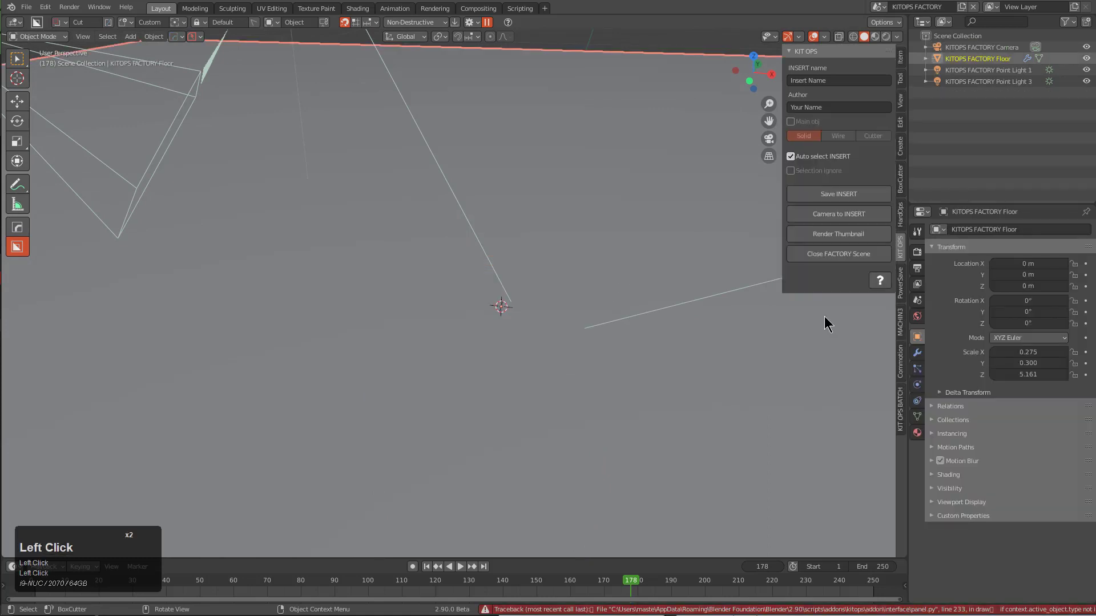
left_click(917, 353)
left_click(1070, 249)
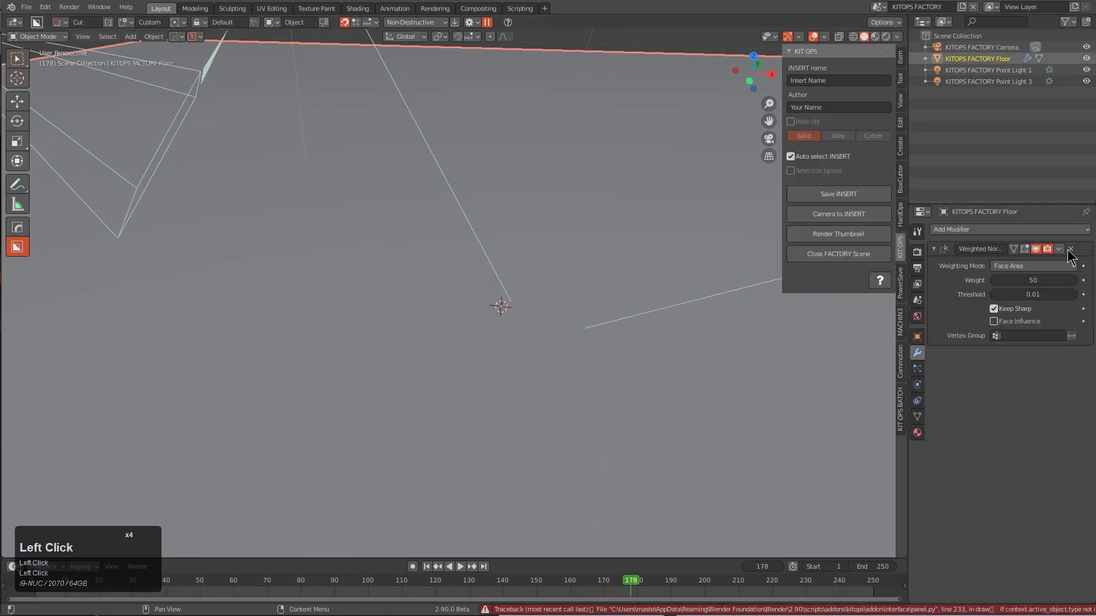
Paste the copied corridor box into the factory, raise it along Z and rotate it about Z
key("ctrl+v")
left_click(537, 247)
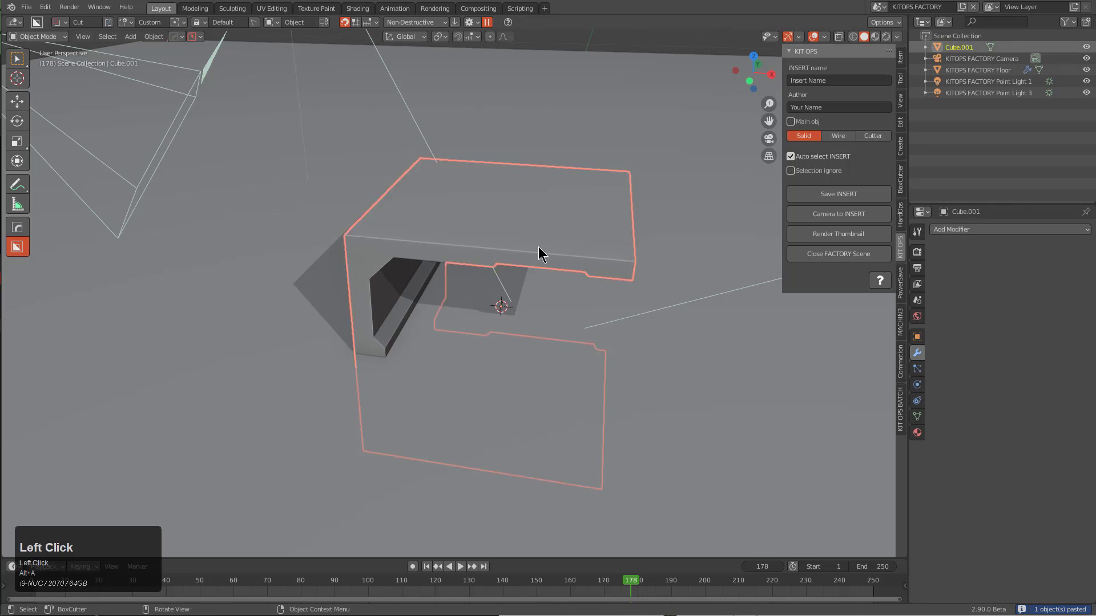
key("g")
key("z")
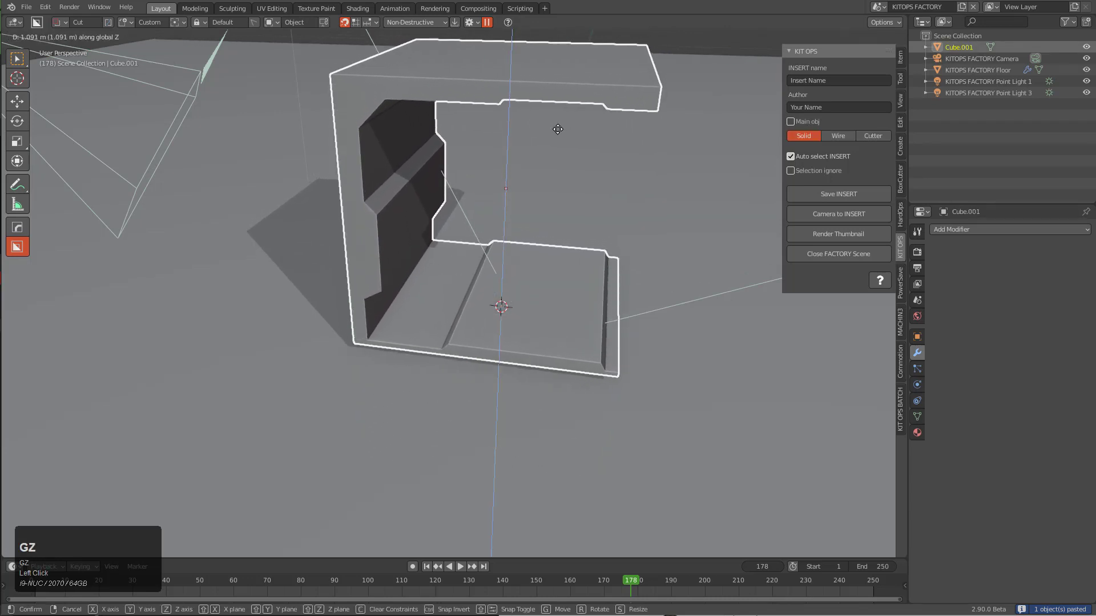
key("shift")
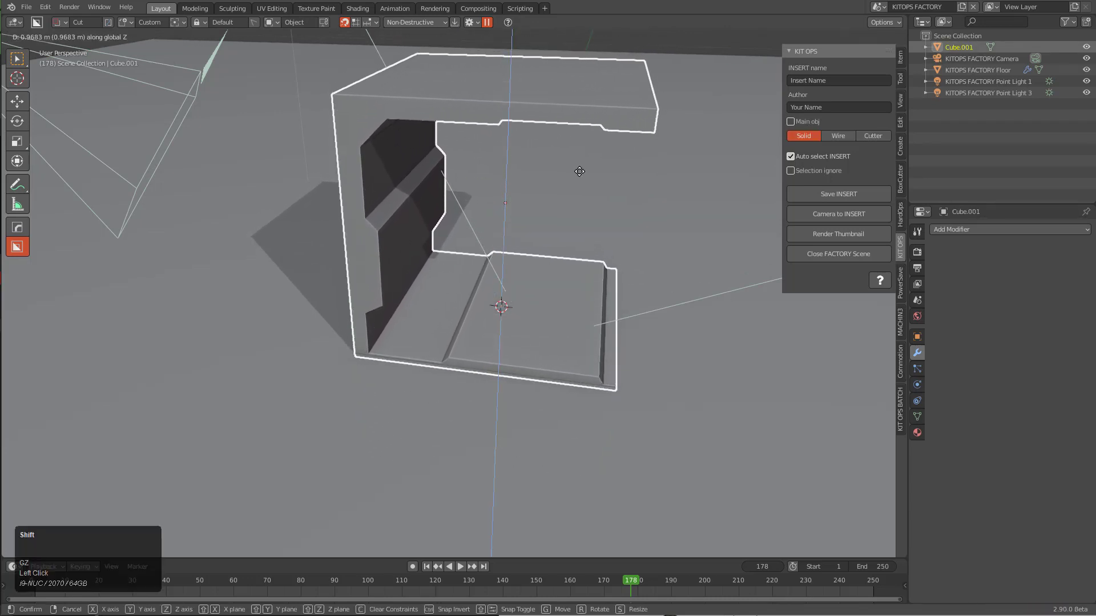
left_click(579, 150)
key("KP_0")
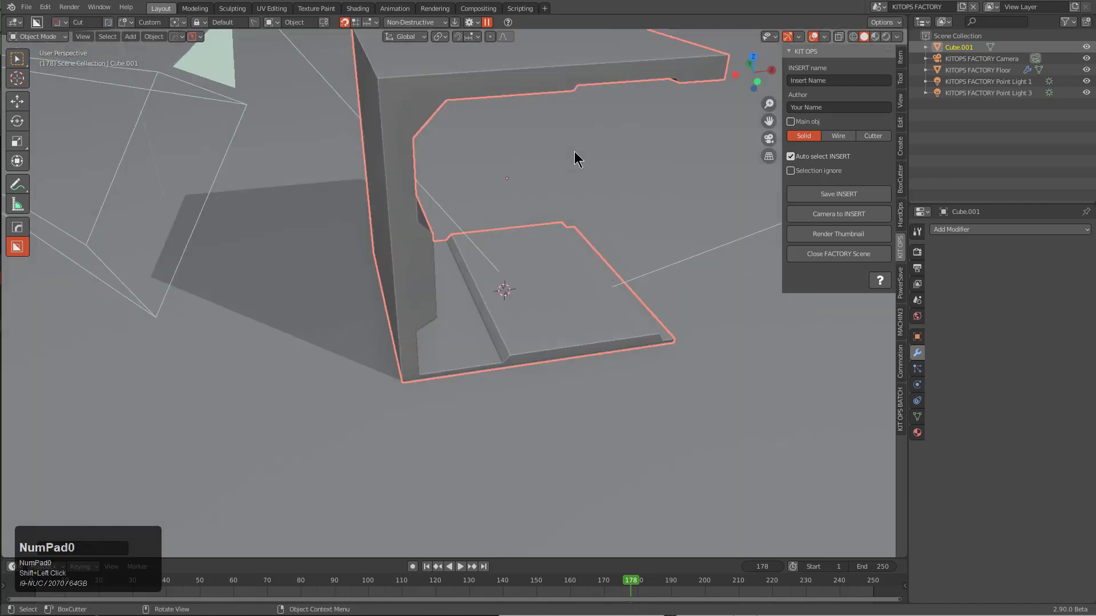
key("r")
key("z")
left_click(454, 359)
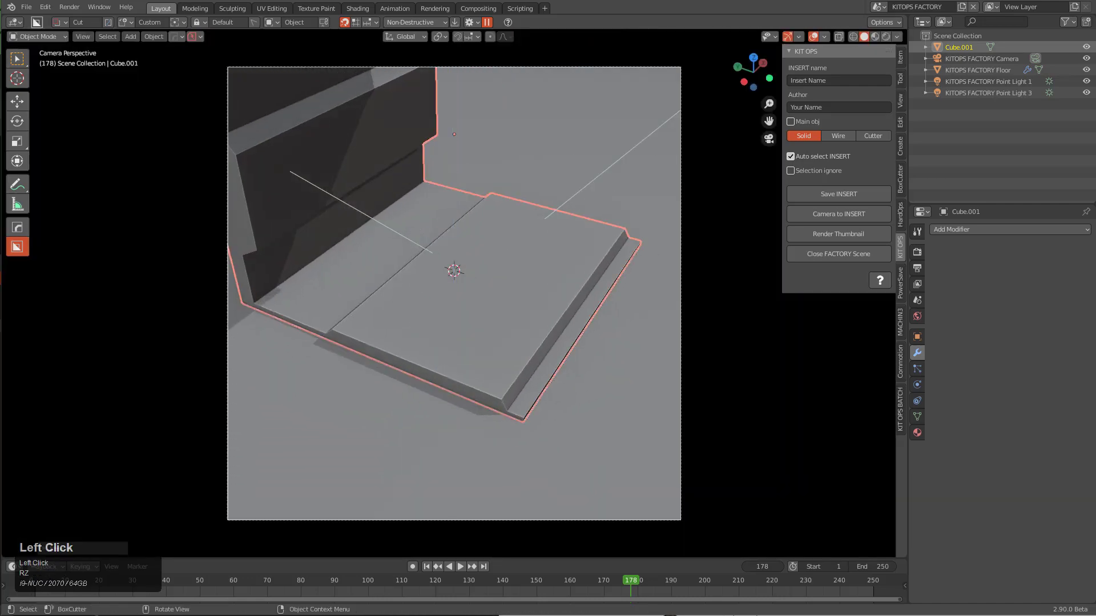
In X-ray edit mode, flatten the box's selected faces by scaling them to 0 on Z
key("s")
right_click(485, 371)
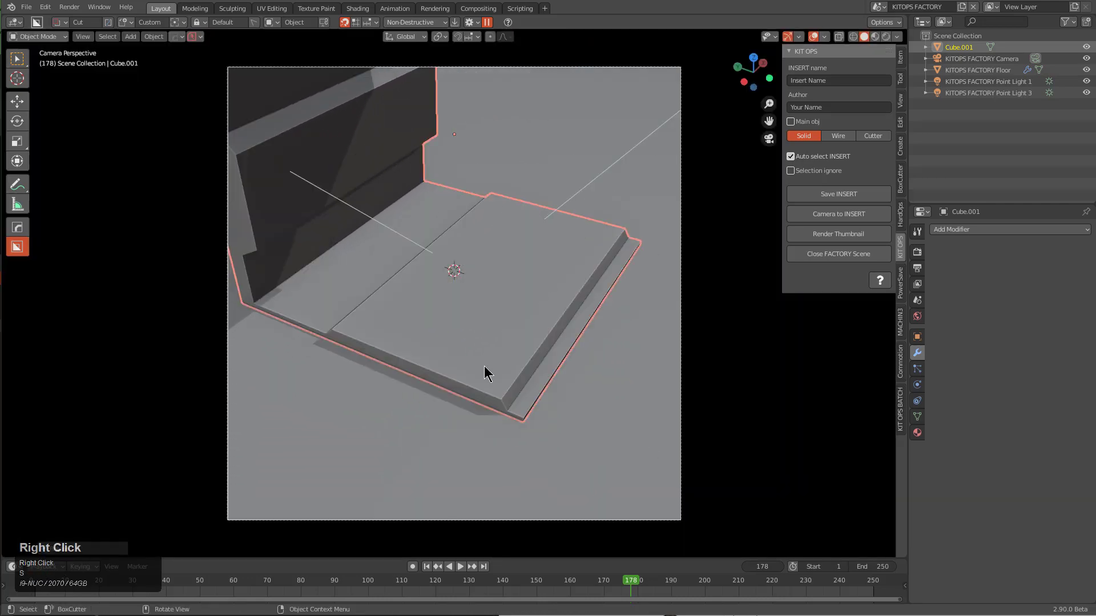
key("Tab")
middle_click_drag(485, 371, 490, 321)
key("alt+z")
key("s")
key("z")
key("0")
left_click(442, 303)
Set the origin to the geometry, return to Object Mode and view through the camera
key("shift+s")
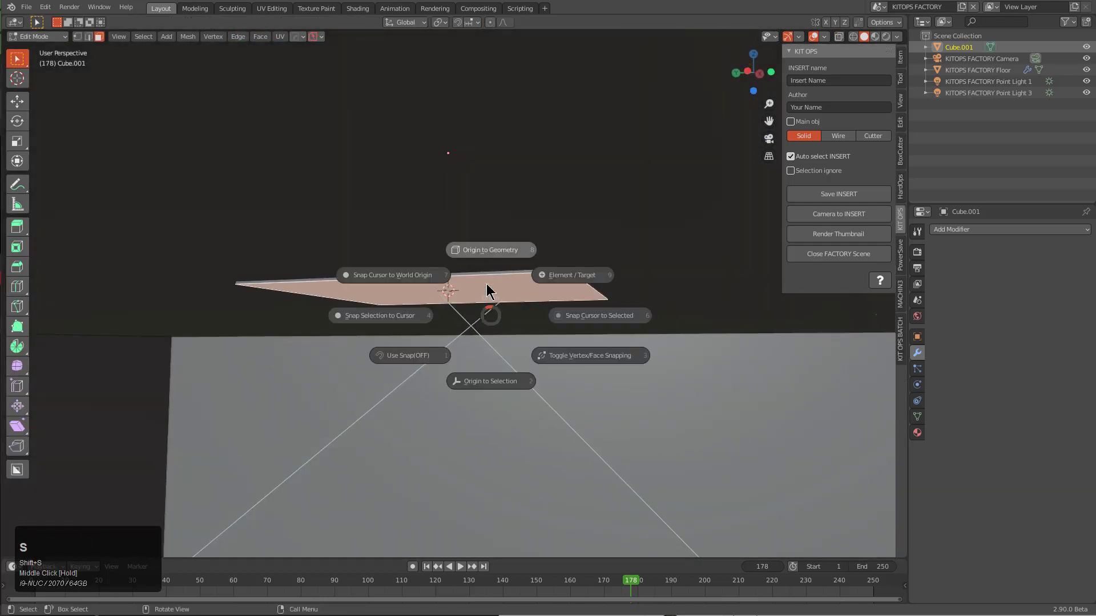
left_click(490, 252)
middle_click_drag(557, 286, 563, 274)
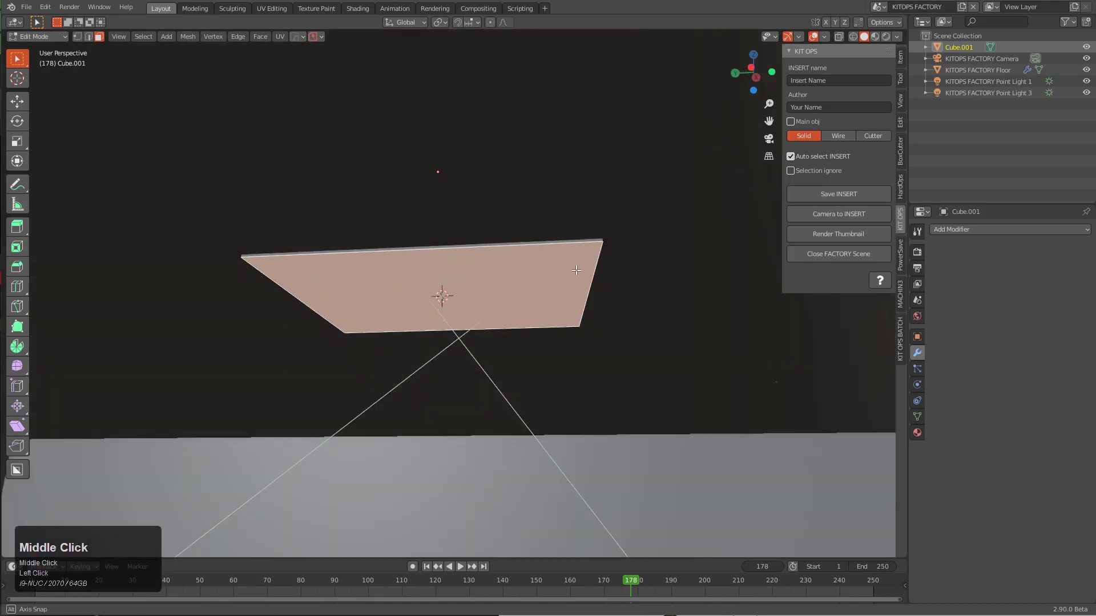
key("q")
left_click(570, 340)
key("KP_0")
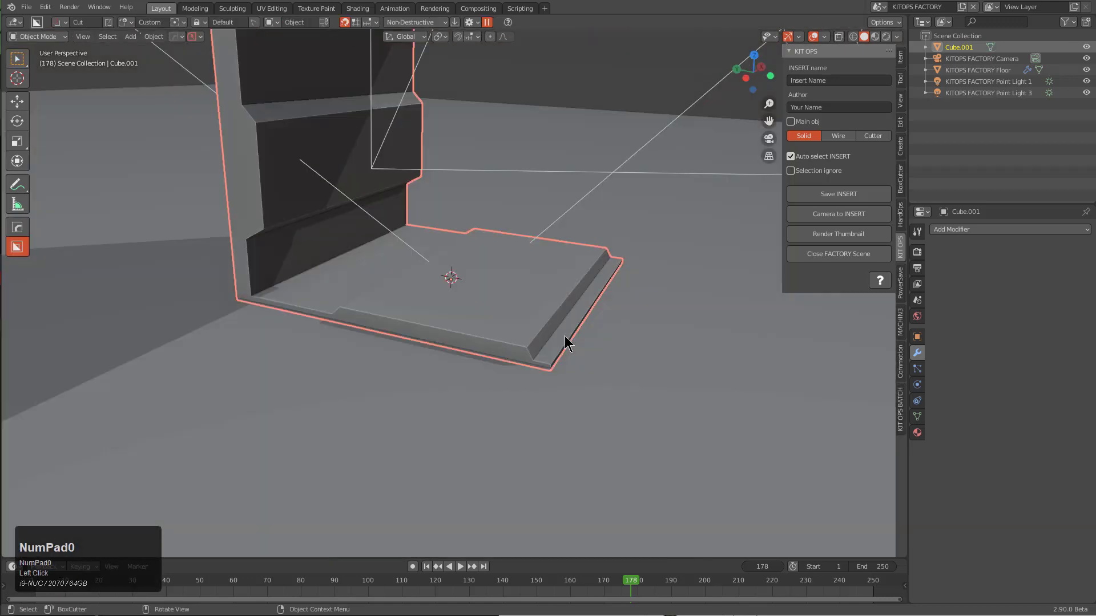
Enlarge the corridor piece to fill the camera frame
key("s")
right_click(630, 343)
scroll(589, 335, "down", 2)
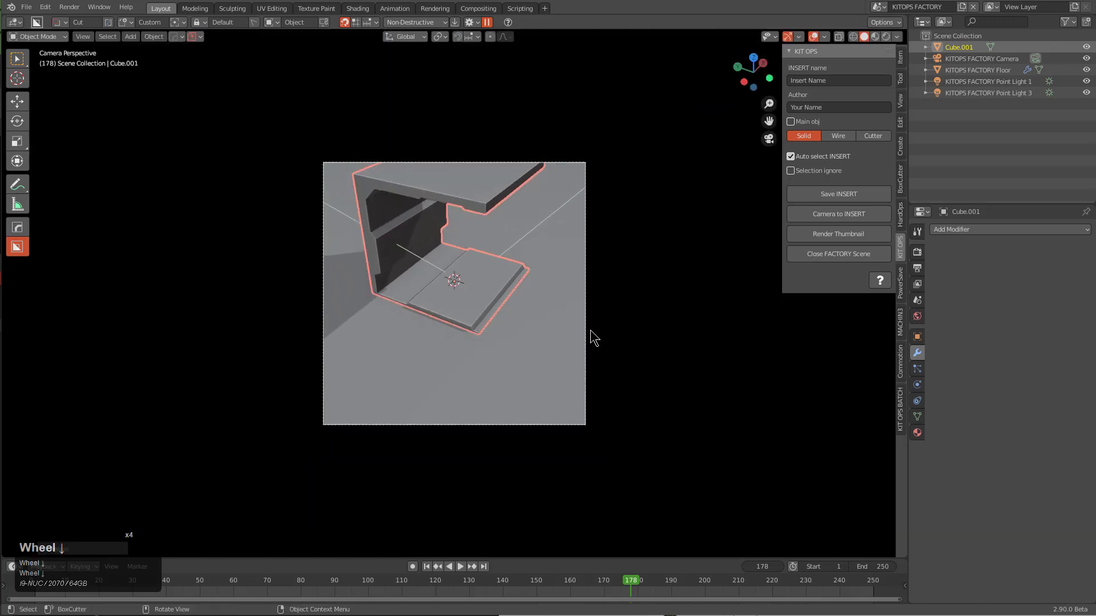
scroll(571, 326, "up", 1)
key("s")
left_click(564, 312)
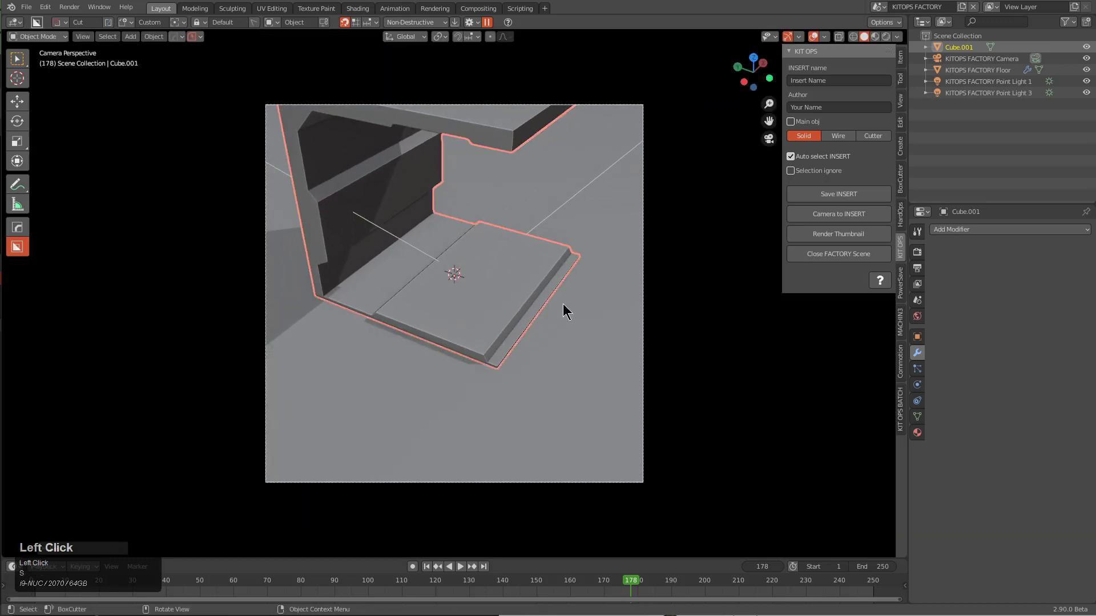
key("s")
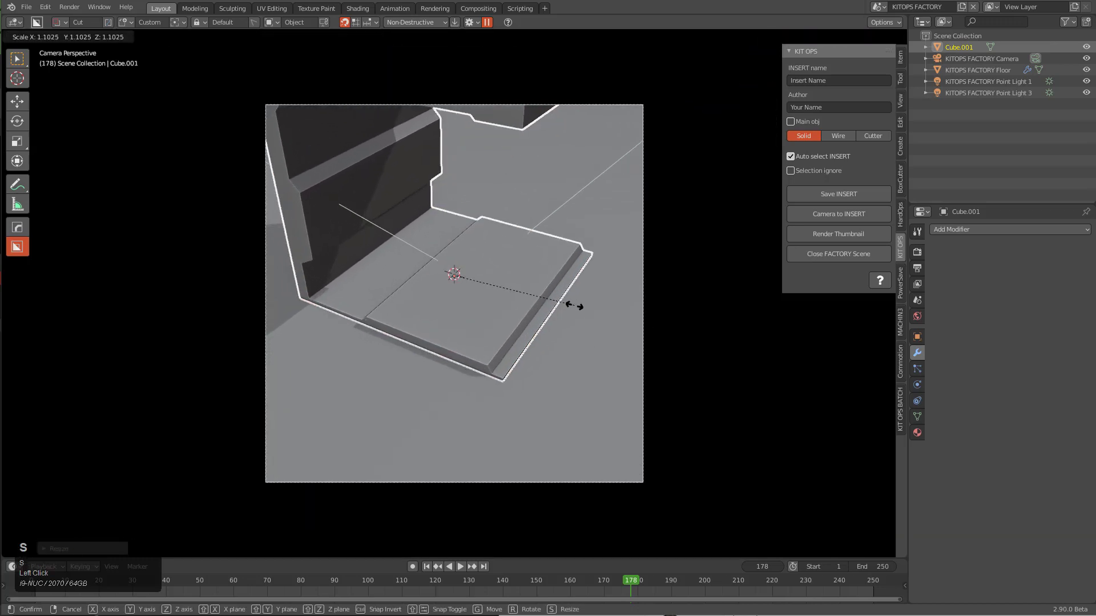
middle_click(577, 292)
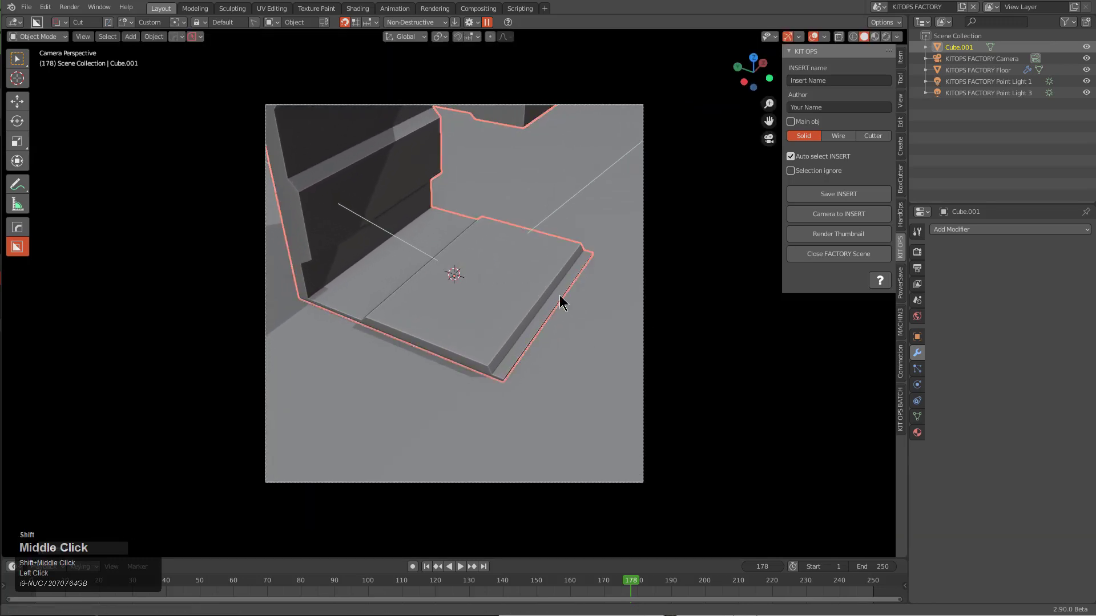
Reposition the piece along X and Y, with a final scale tweak, to centre it in frame
middle_click_drag(560, 300, 577, 326, "shift")
key("g")
key("x")
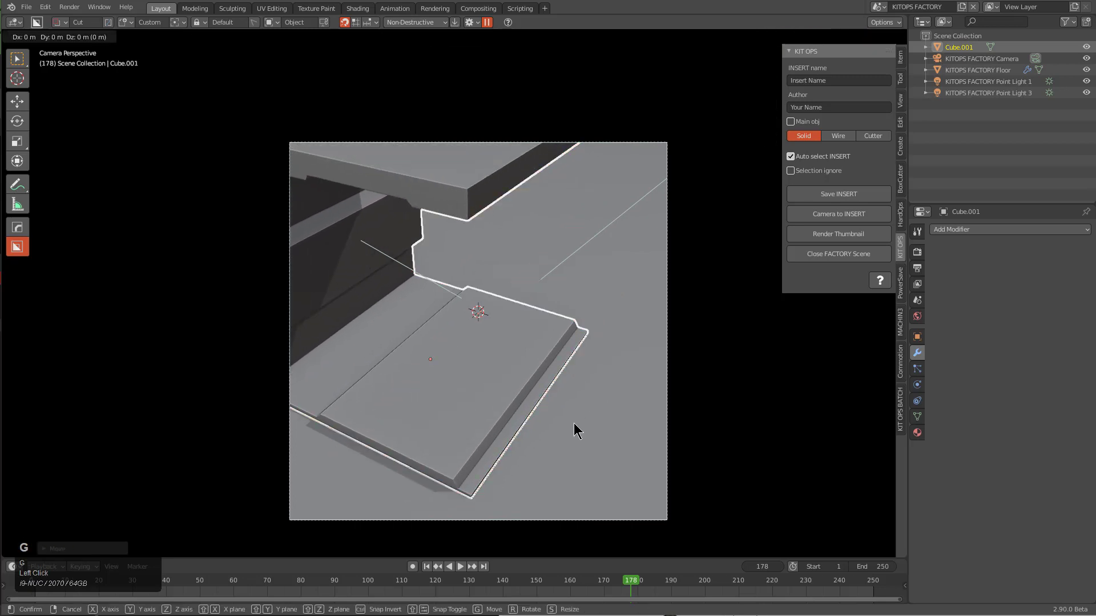
key("y")
left_click(628, 445)
key("s")
left_click(693, 461)
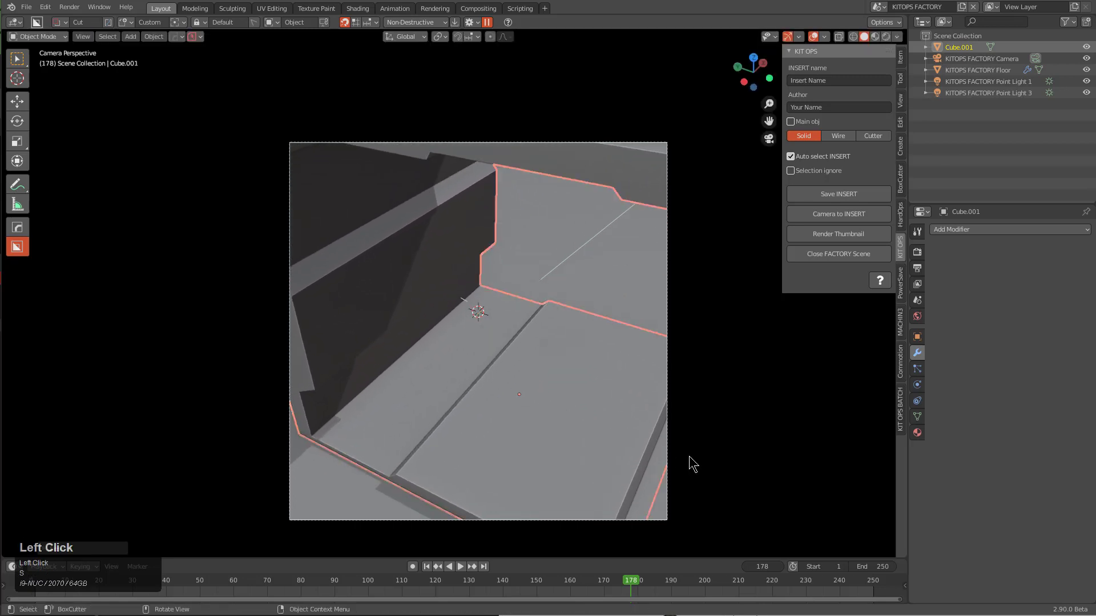
key("g")
key("y")
key("x")
left_click(690, 466)
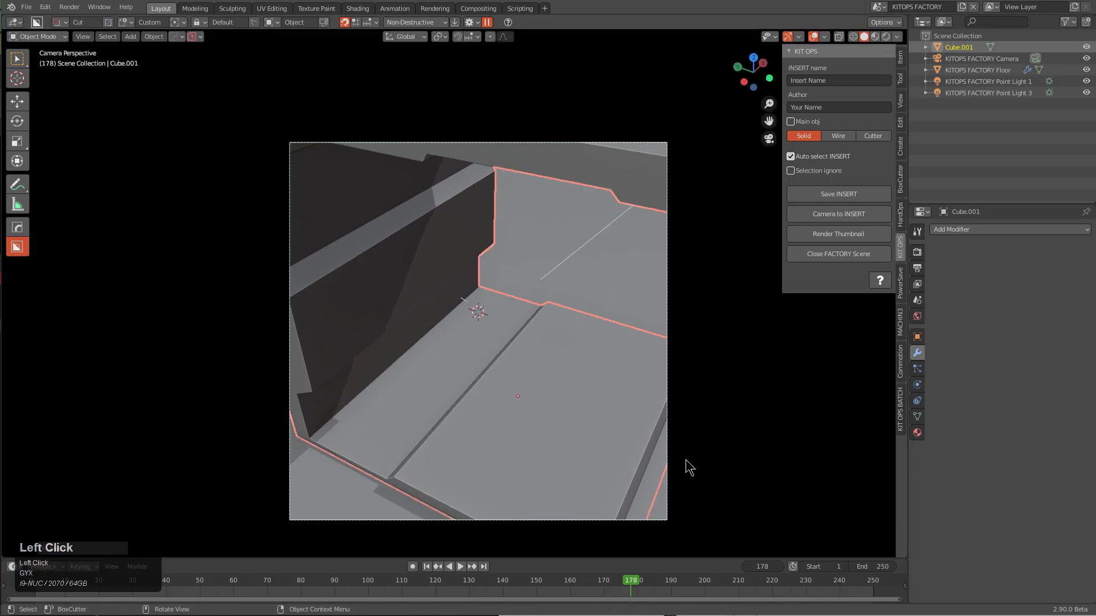
Add a 30° Hard Ops bevel and a blank material, then switch to Material Preview shading
key("q")
left_click(623, 388)
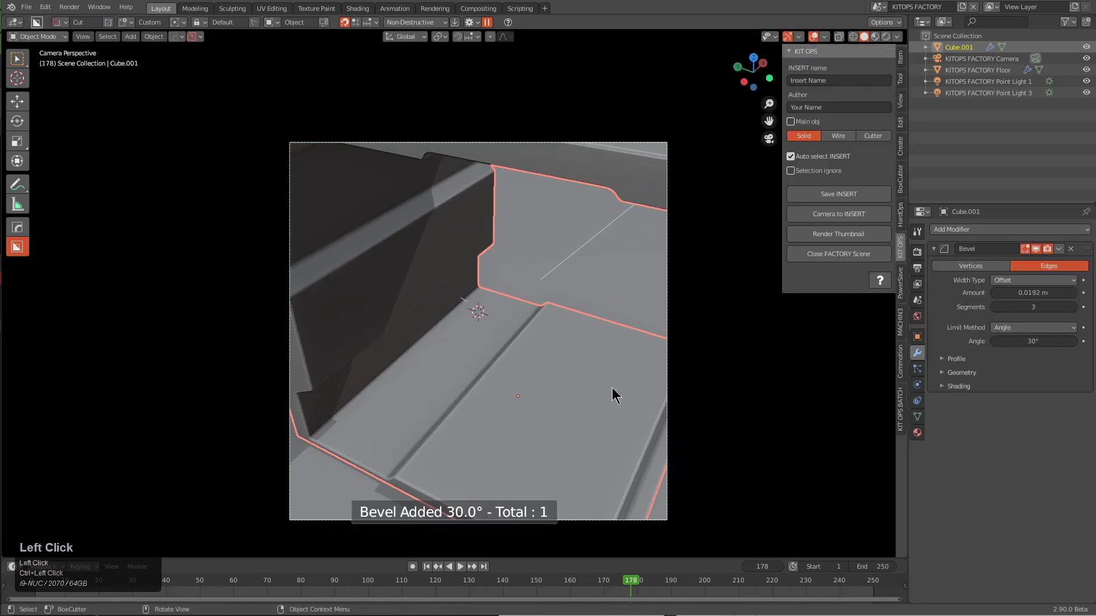
key("m")
left_click(593, 377)
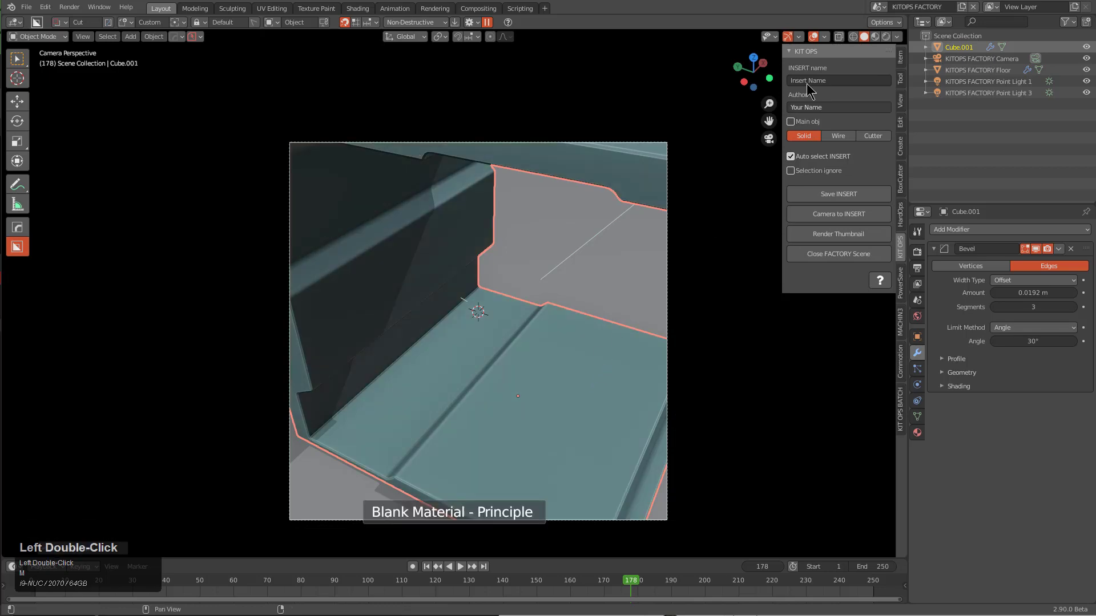
left_click(874, 38)
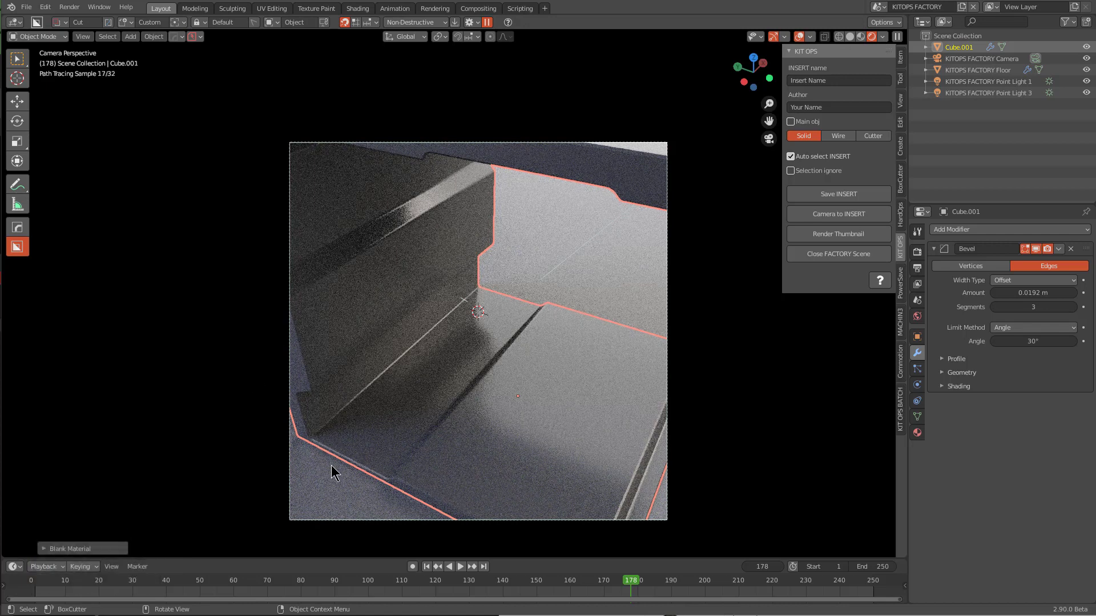
Render the corridor insert's thumbnail, close the FACTORY scene and start a new file
left_click(834, 236)
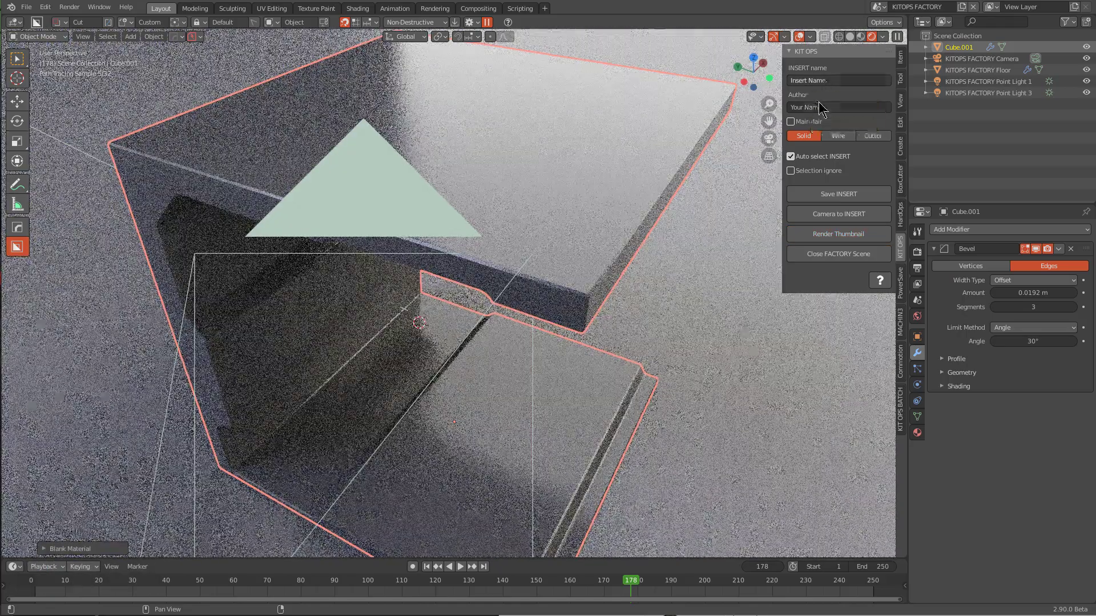
left_click(829, 261)
scroll(632, 307, "down", 3)
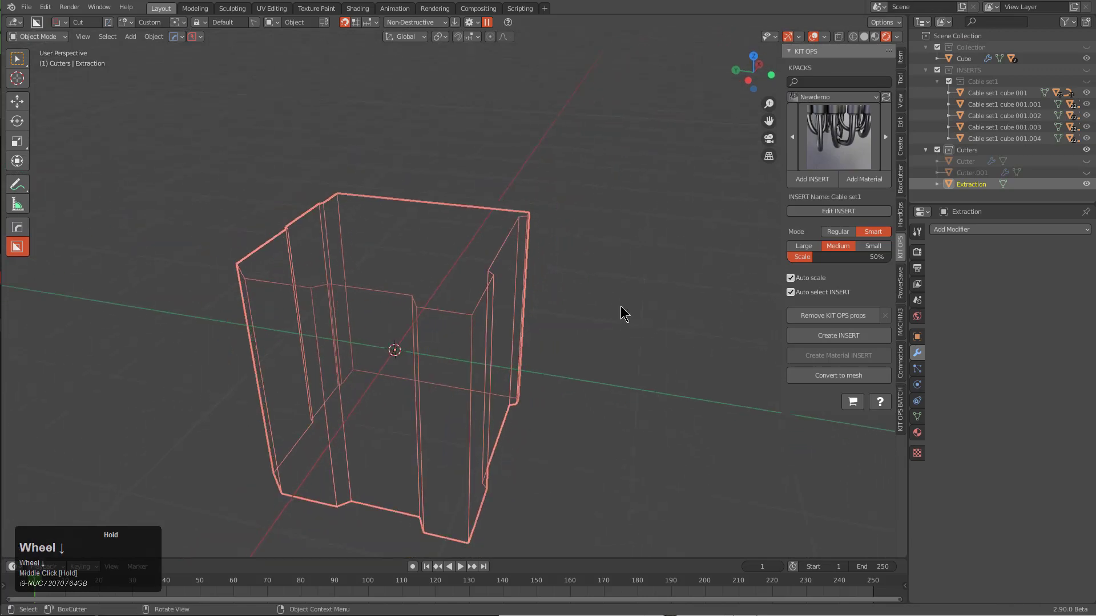
mouse_move(620, 308)
middle_mouse_down()
mouse_move(513, 354)
mouse_move(658, 310)
mouse_move(605, 294)
middle_mouse_up()
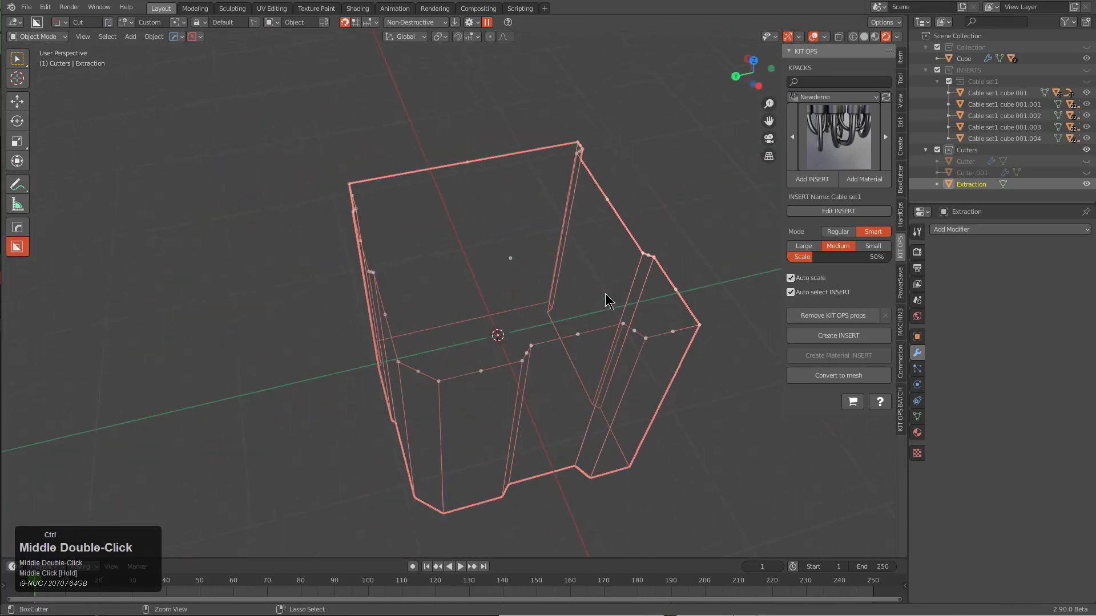
key("ctrl+n")
key("Return")
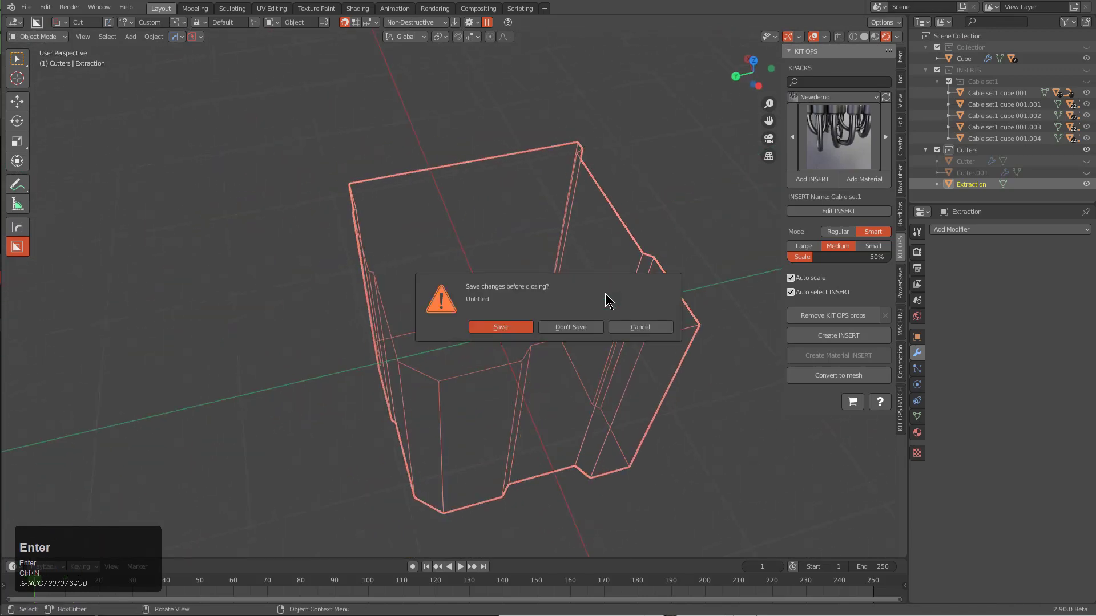
Discard changes for a fresh default-cube scene and sharpen the cube with Hard Ops
left_click(561, 327)
middle_click_drag(555, 330, 592, 298)
key("n")
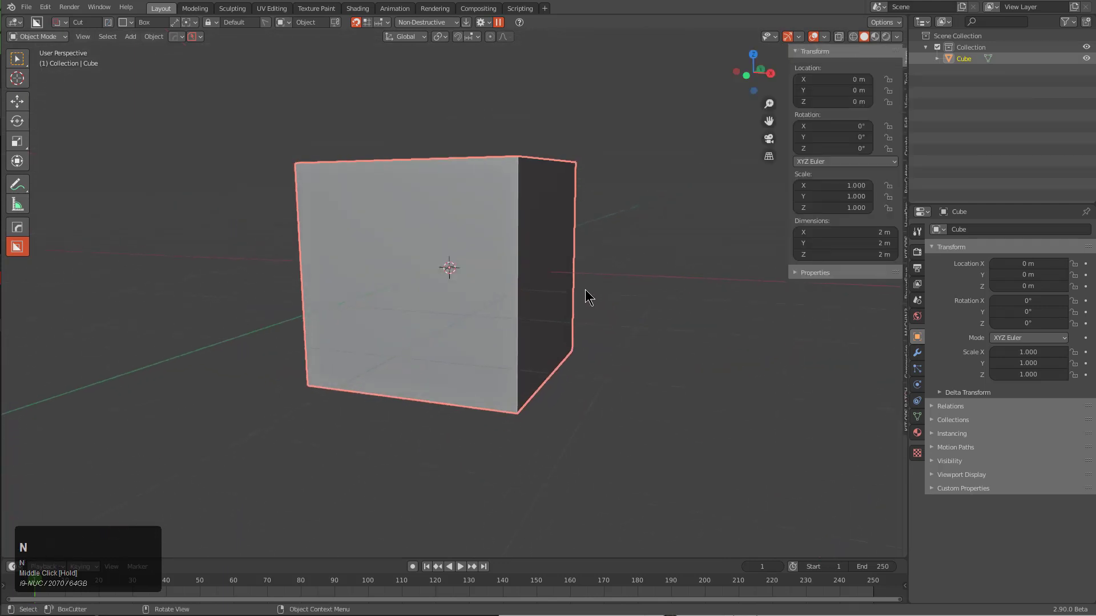
key("q")
left_click(492, 251)
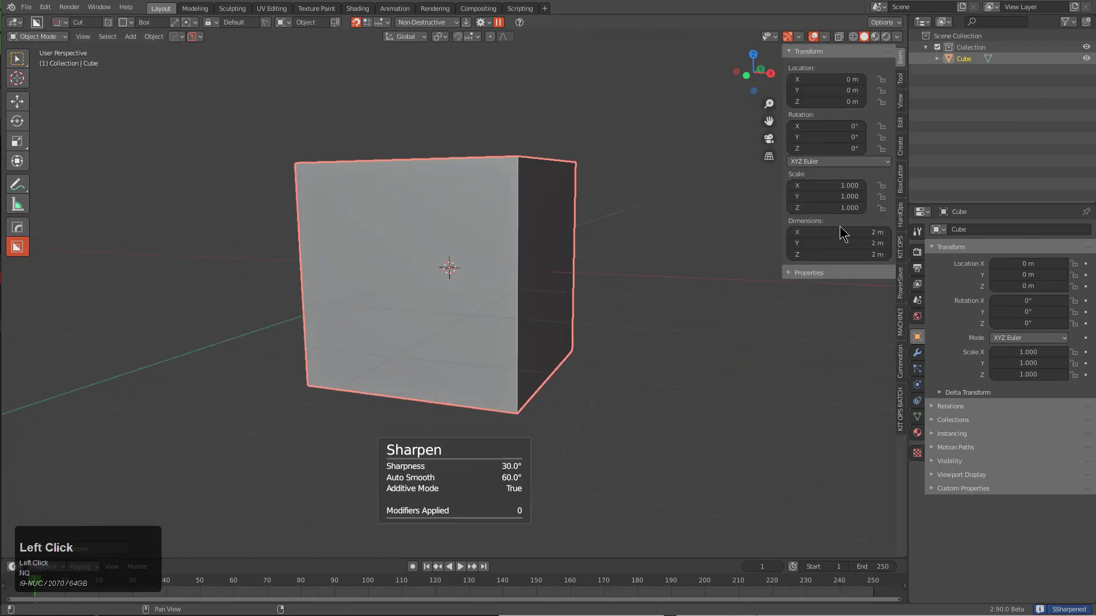
In the KIT OPS panel, set KPACKS to Newdemo and choose the Coricut1 insert
left_click(900, 247)
left_click(843, 98)
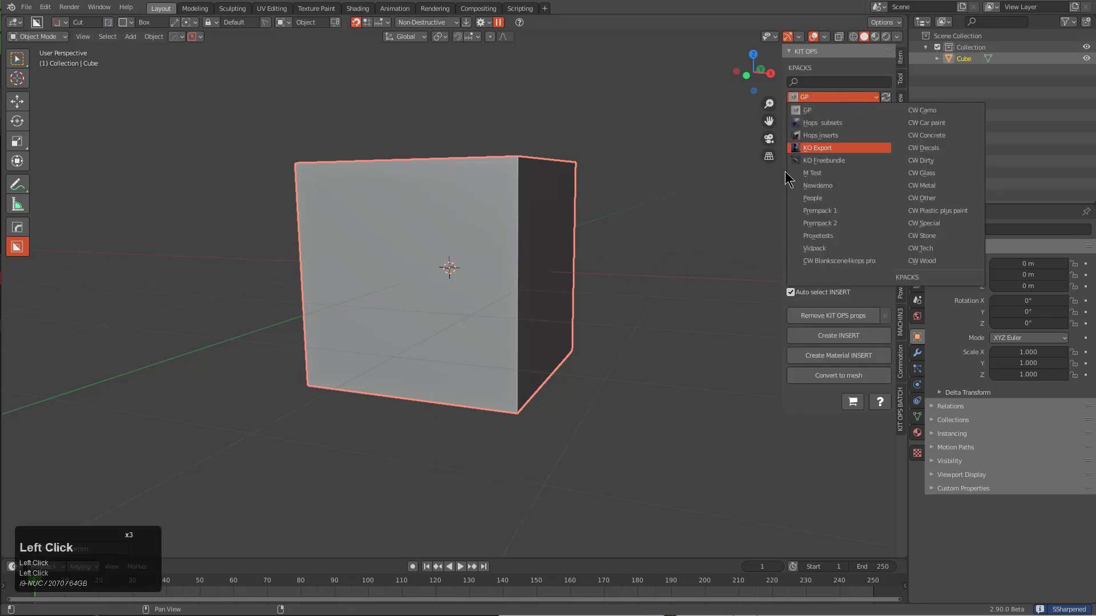
left_click(820, 186)
left_click(826, 142)
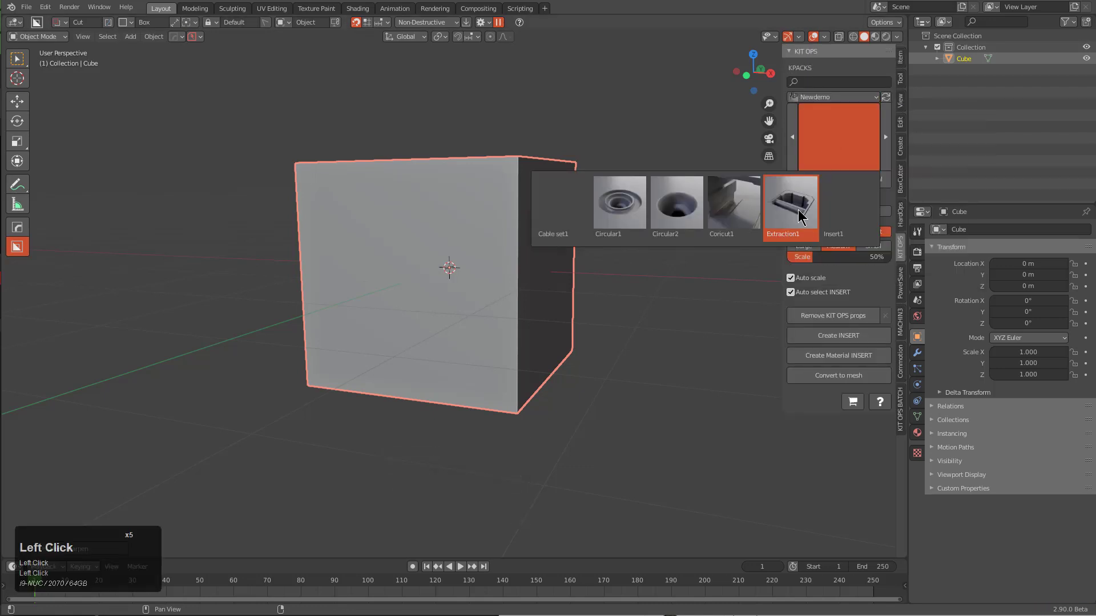
left_click(798, 212)
left_click(828, 163)
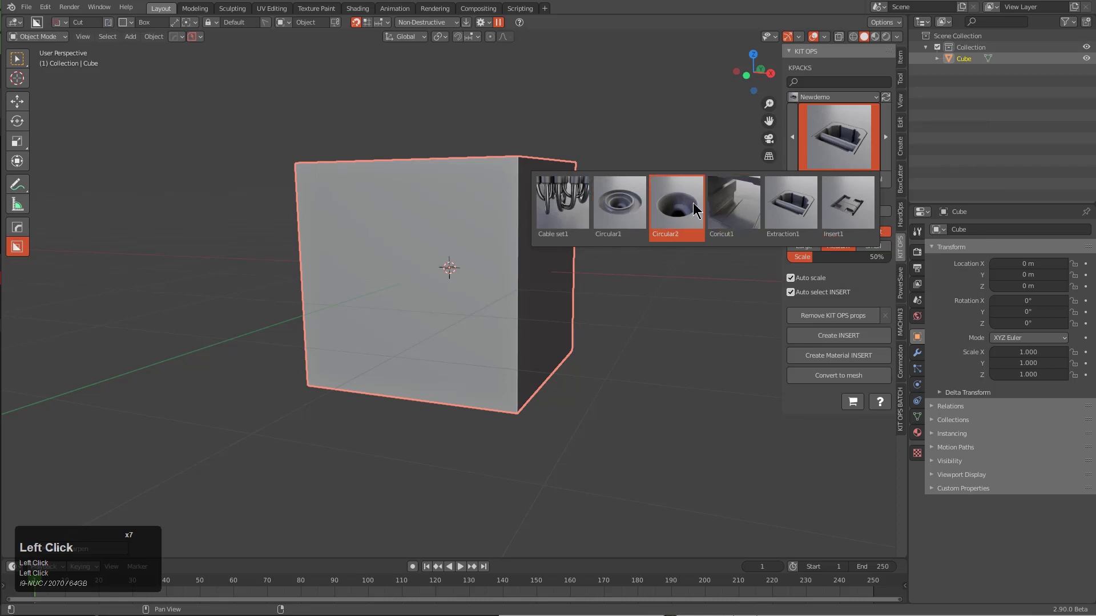
left_click(743, 201)
With Auto scale off, add a full-size Coricut1 insert to cut the cube into a C-shape
middle_click_drag(489, 257, 548, 246)
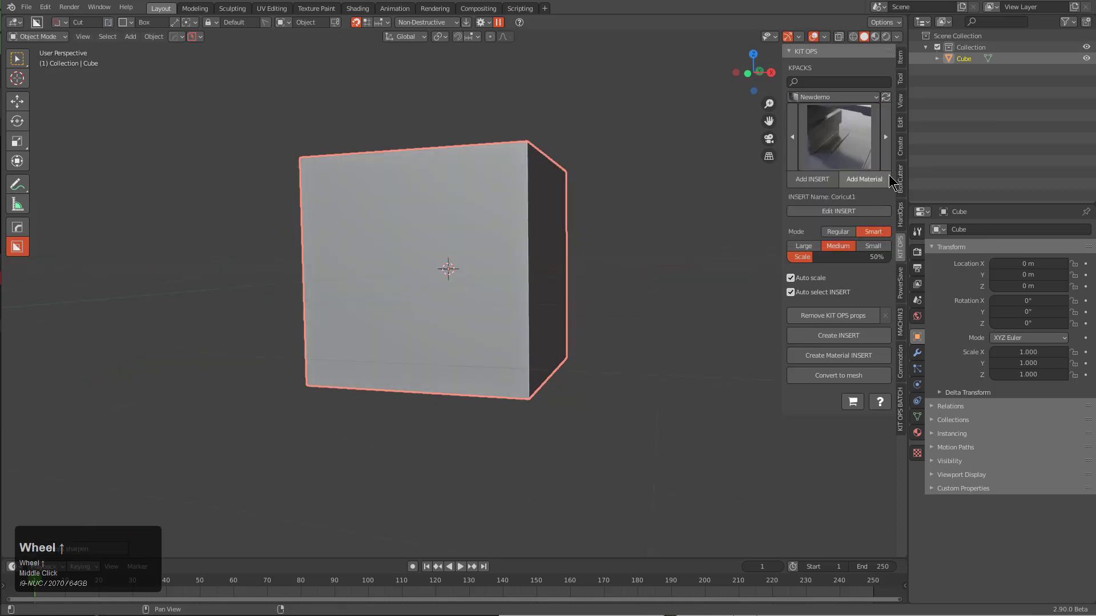
left_click(812, 179)
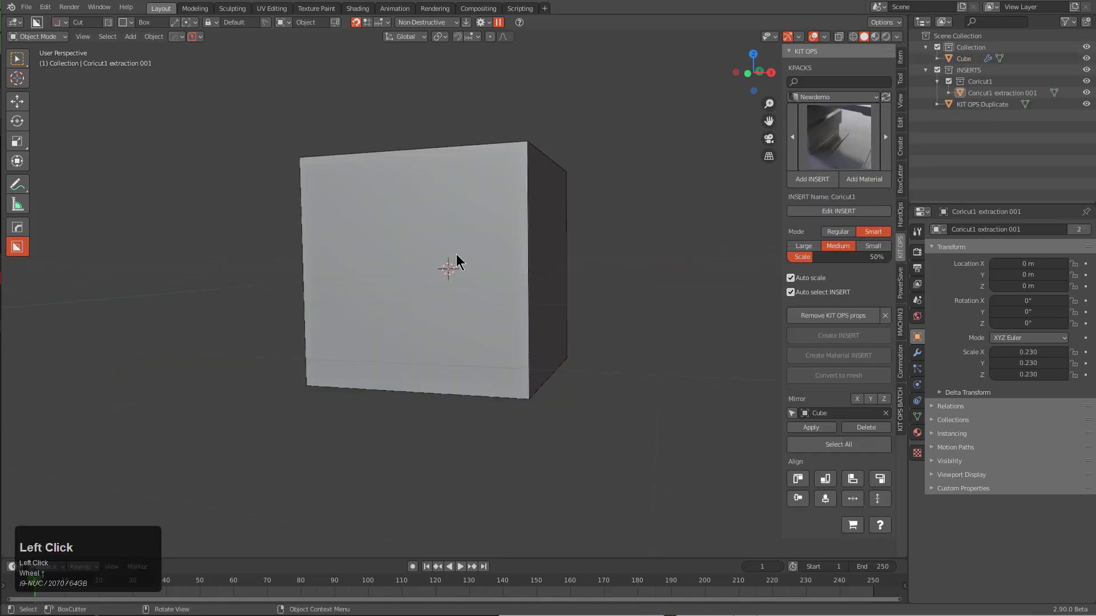
scroll(442, 276, "up", 4)
right_click(442, 277)
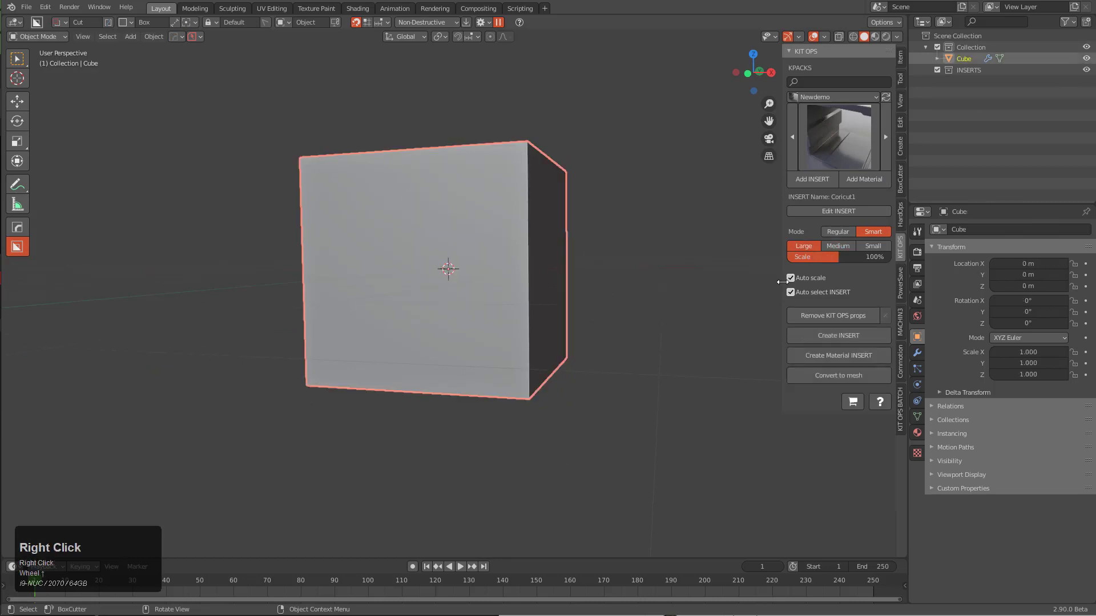
left_click(802, 278)
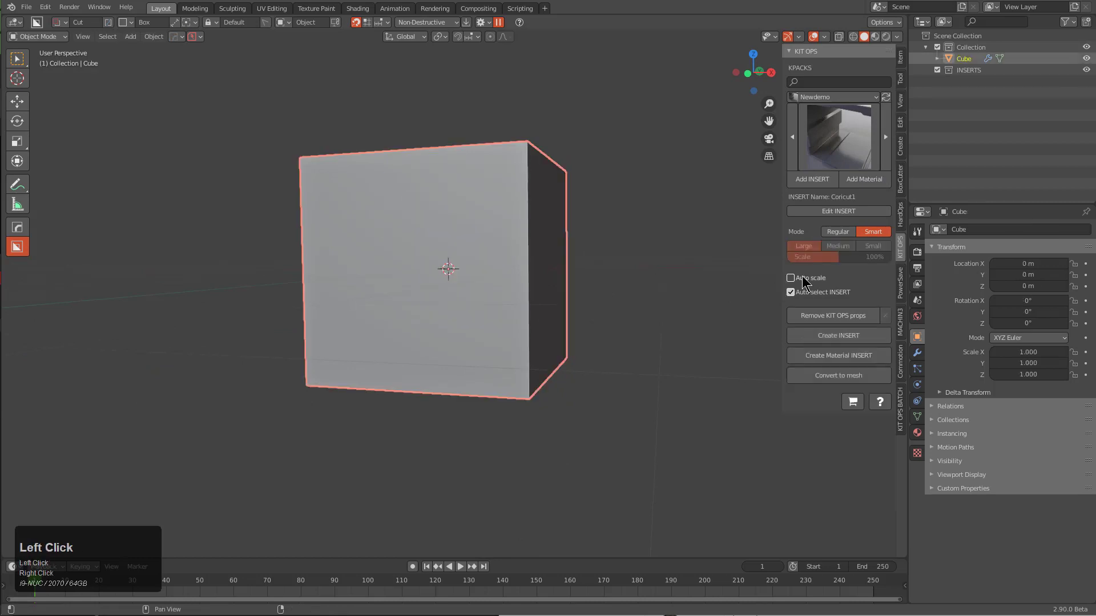
left_click(812, 180)
scroll(410, 276, "up", 1)
scroll(400, 276, "down", 1)
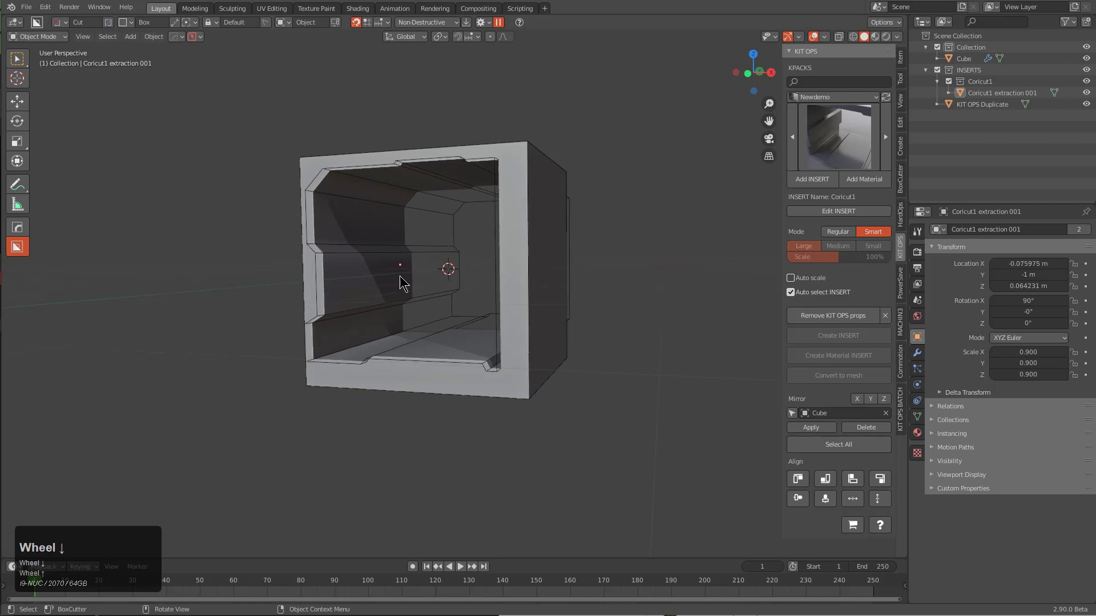
scroll(419, 276, "up", 1)
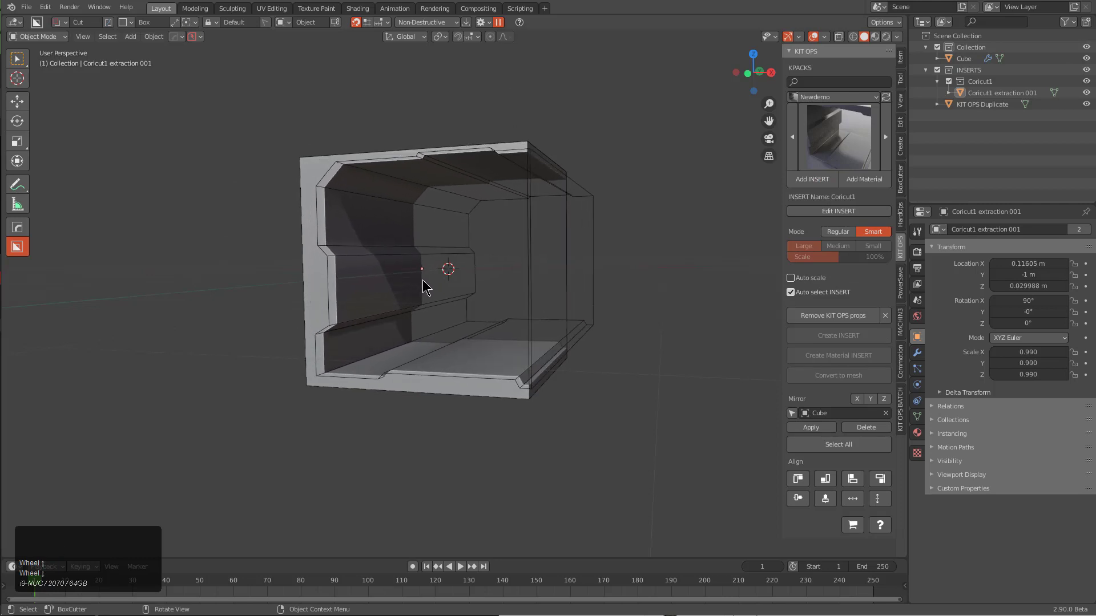
scroll(420, 279, "up", 1)
Sharpen the C-shaped cube's edges with Hard Ops
left_click(404, 275)
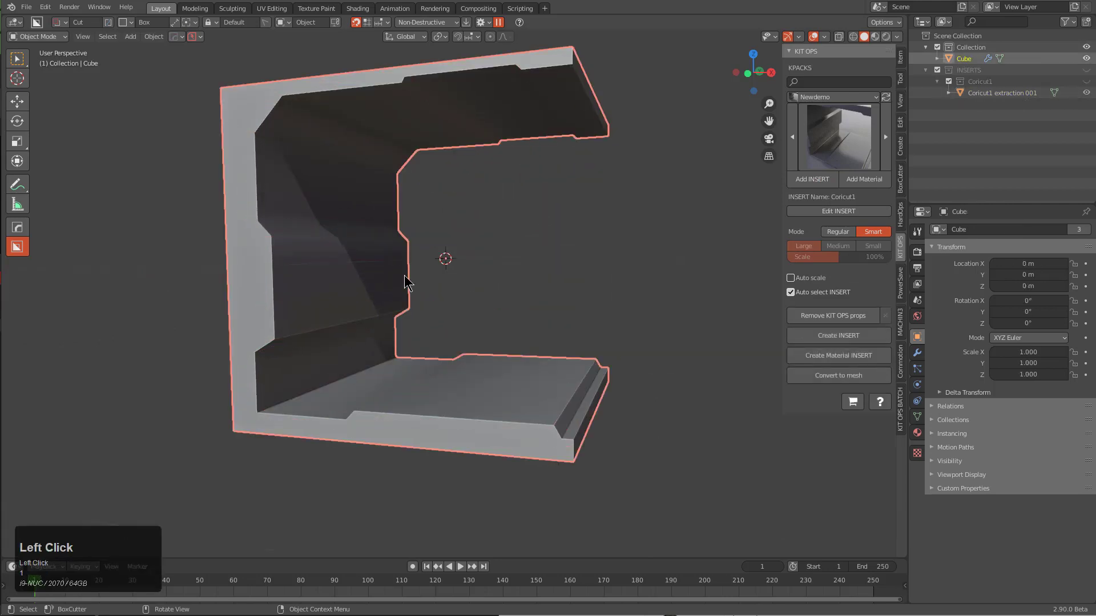
key("q")
left_click(467, 272)
middle_click_drag(502, 269, 502, 240)
Add a first Cable set1 insert from the gallery and place it on the corridor ceiling
left_click(839, 137)
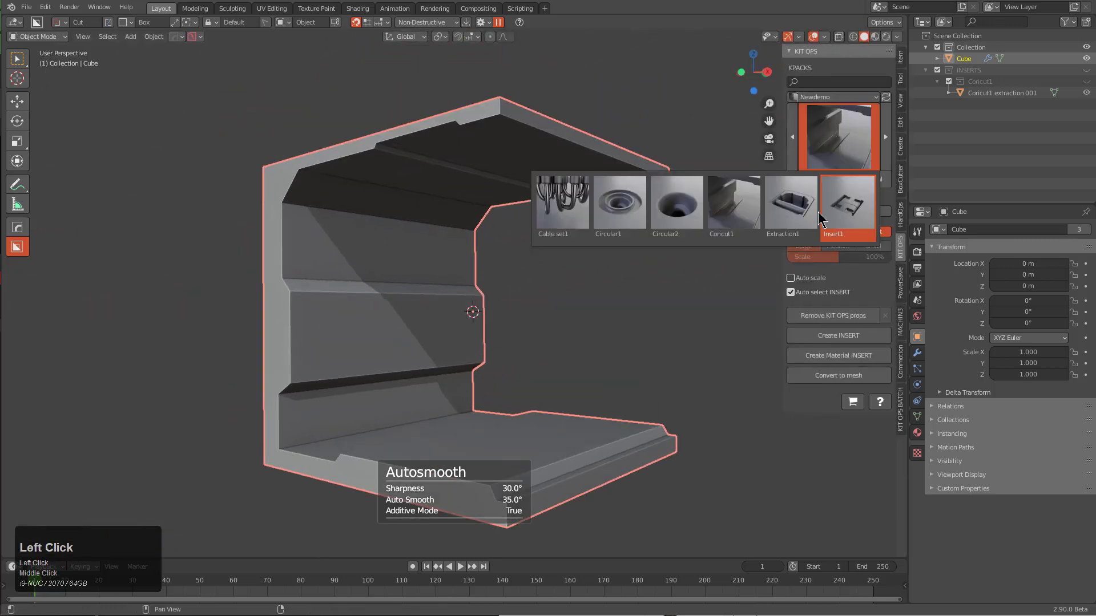
left_click(553, 204)
middle_click_drag(578, 280, 749, 180)
left_click(823, 180)
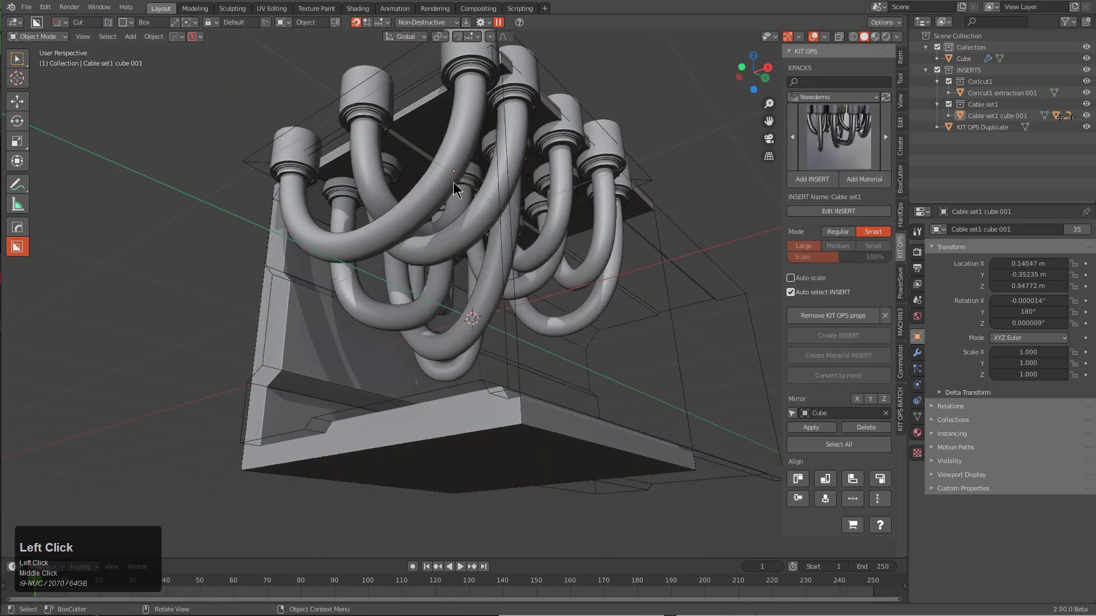
scroll(445, 189, "down", 8)
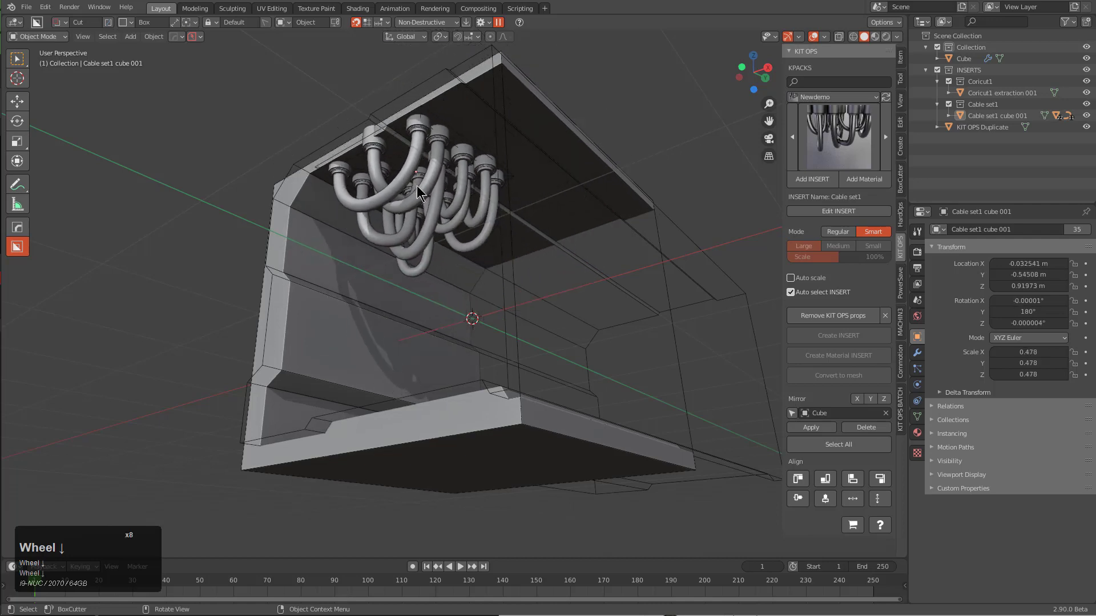
left_click(417, 186)
Place three more resized Cable set1 copies on the ceiling and switch off X-ray
left_click(525, 112)
left_click(811, 179)
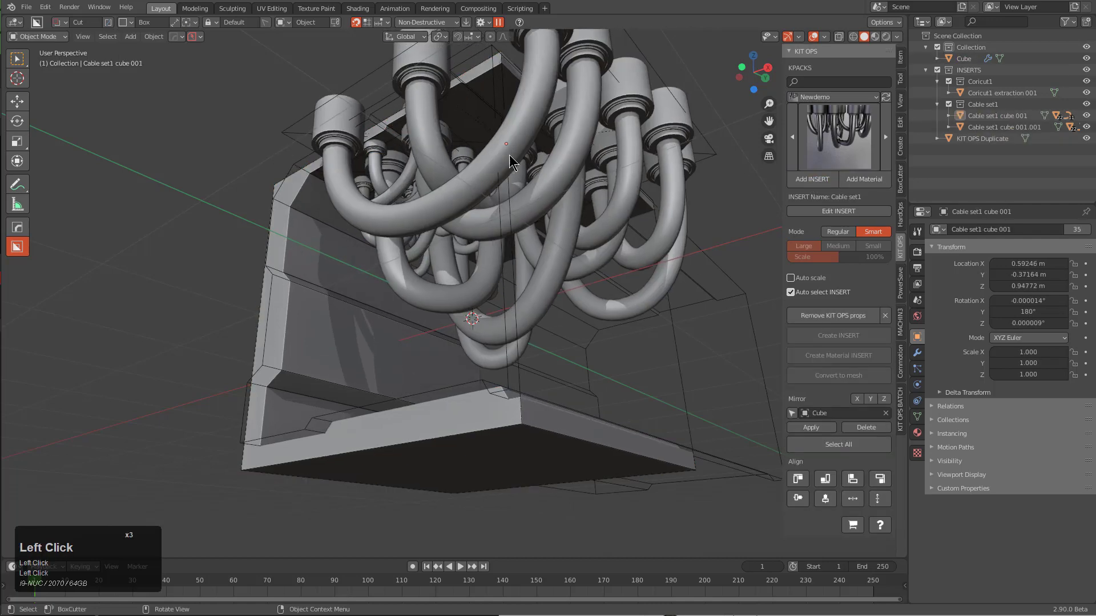
scroll(484, 150, "down", 10)
left_click(486, 150)
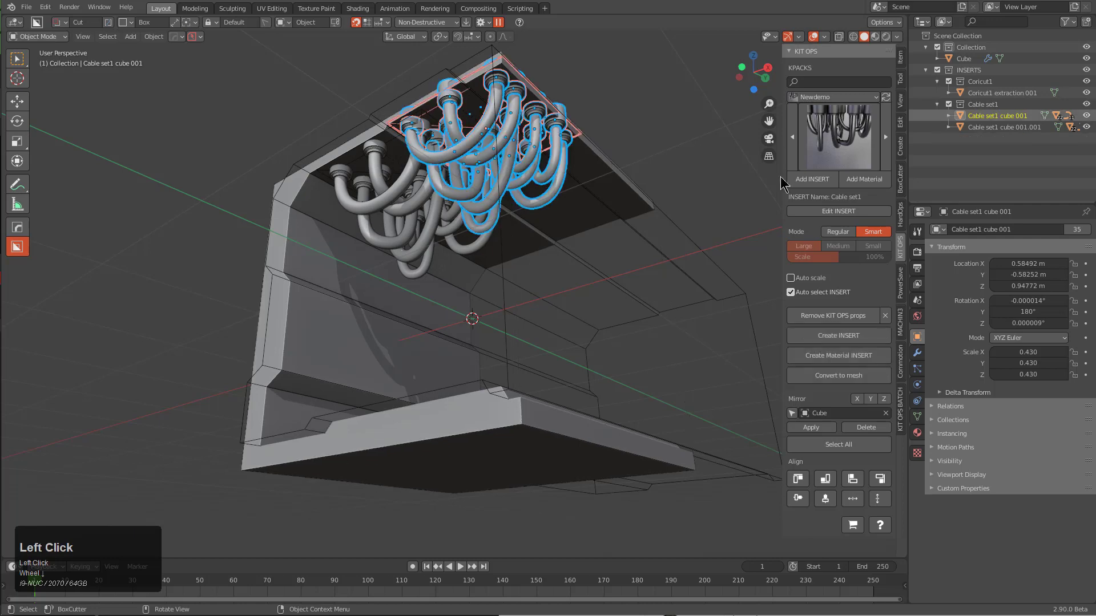
scroll(514, 225, "down", 5)
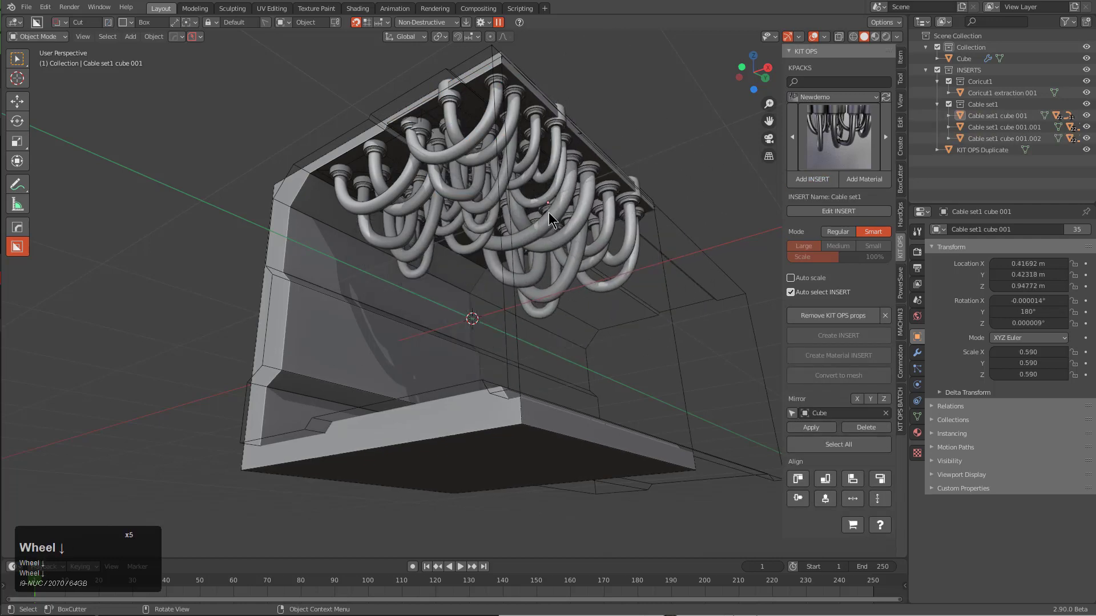
scroll(549, 204, "up", 4)
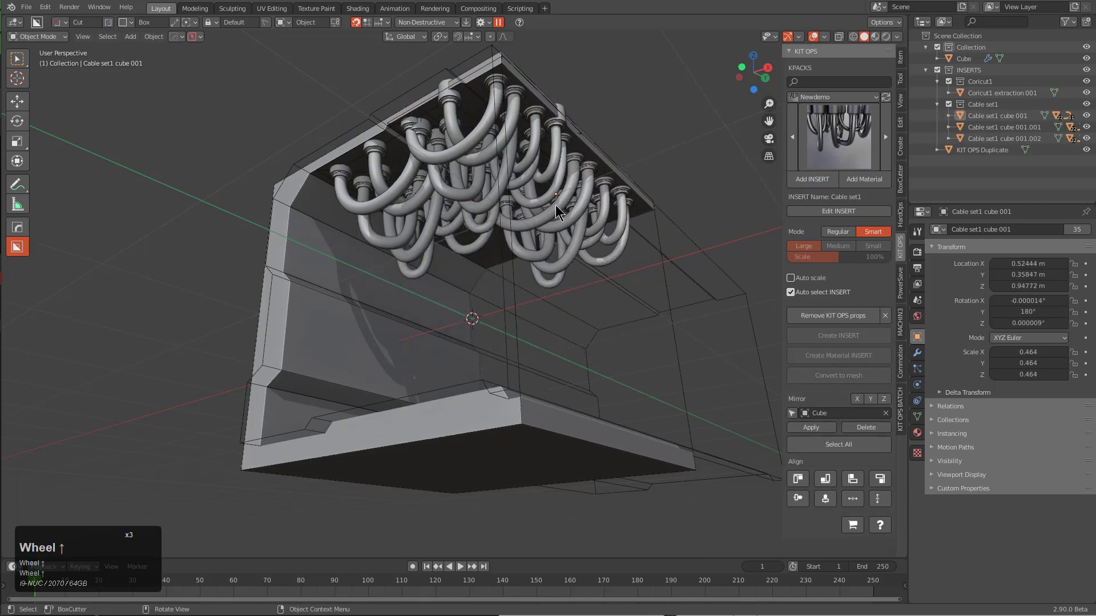
left_click(557, 204)
scroll(484, 234, "down", 3)
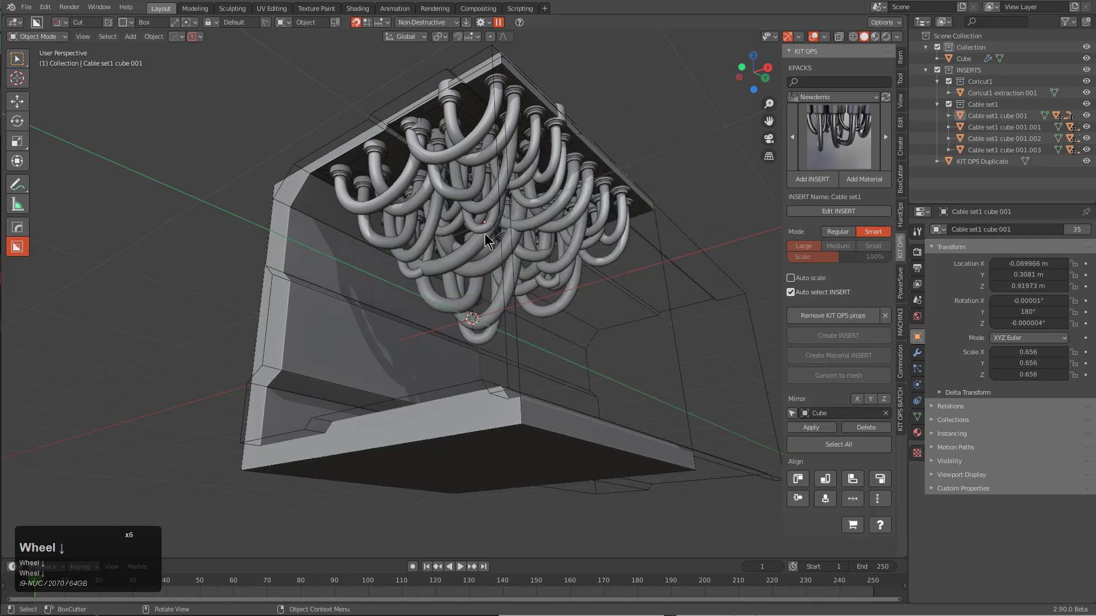
left_click(474, 238)
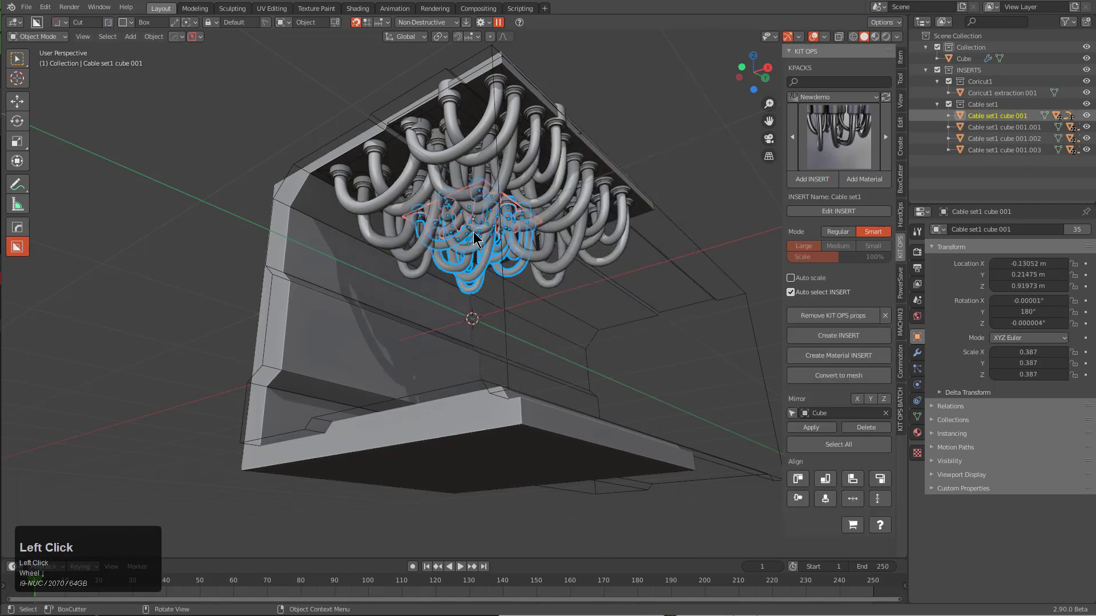
middle_click_drag(488, 231, 282, 216)
scroll(790, 127, "down", 1)
left_click(813, 36)
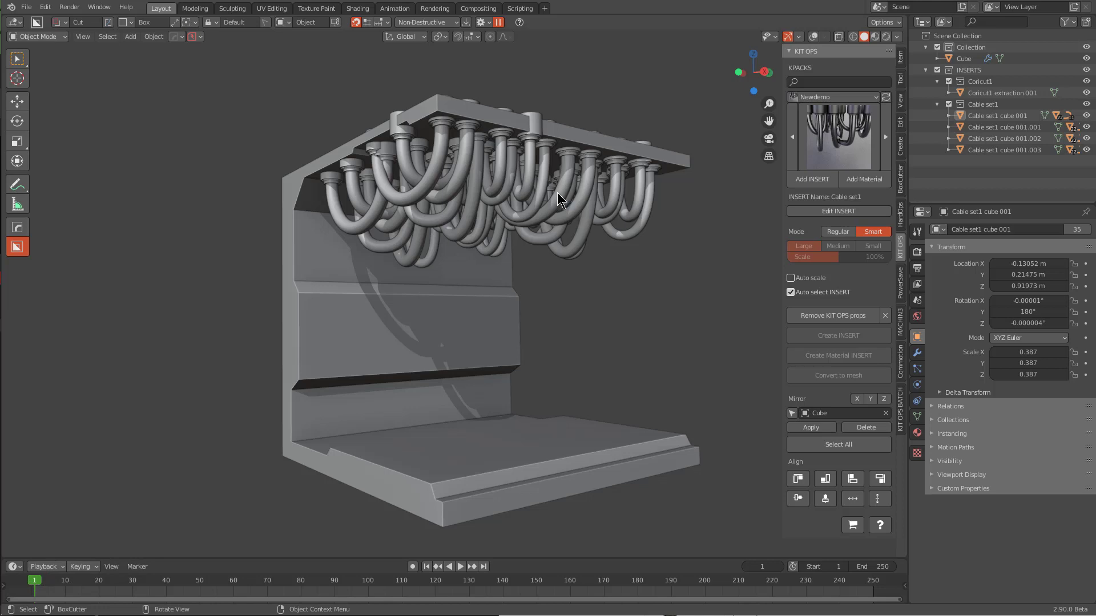
Select everything with Cube active and unify all renderable shapes into one collection
middle_click_drag(386, 241, 398, 249)
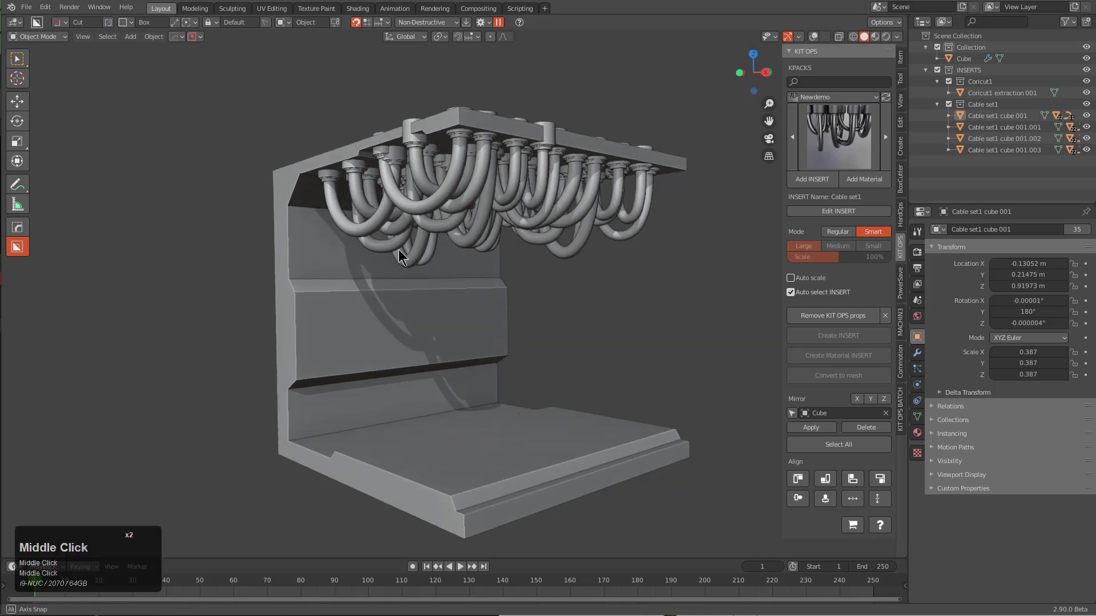
key("a")
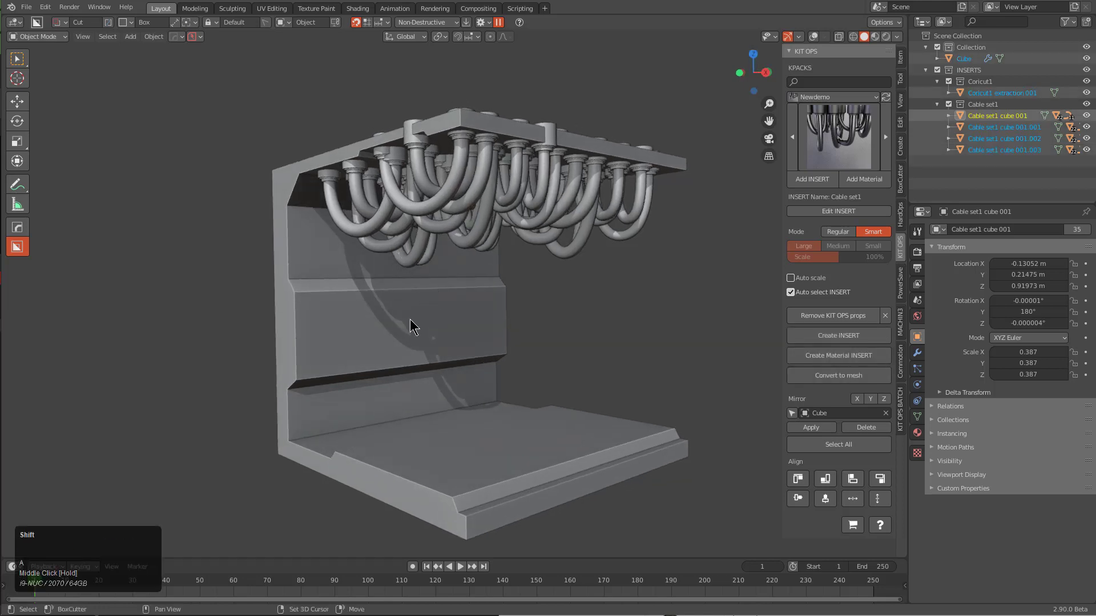
left_click(410, 320, "shift")
key("q")
mouse_move(417, 401)
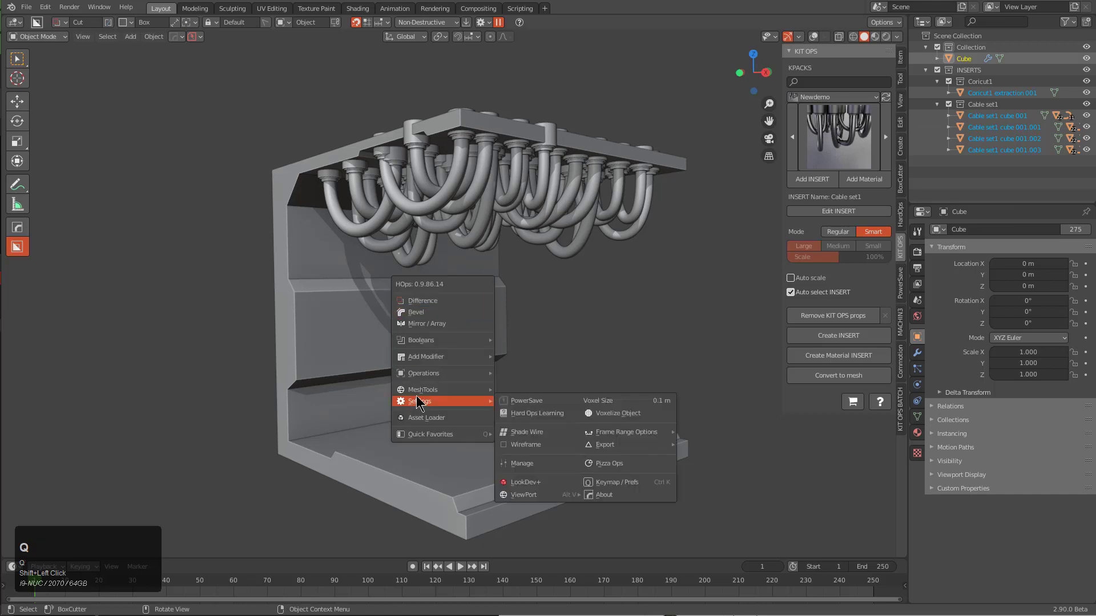
left_click(522, 464)
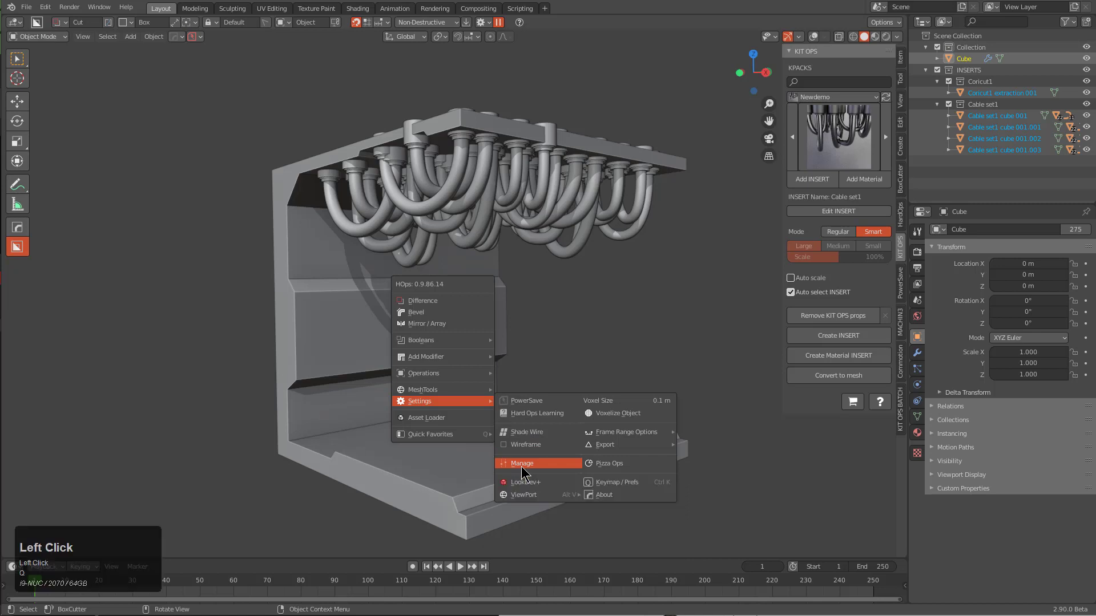
Inspect the Collection and INSERTS contents, then show only the first collection
left_click(925, 48)
left_click(926, 59)
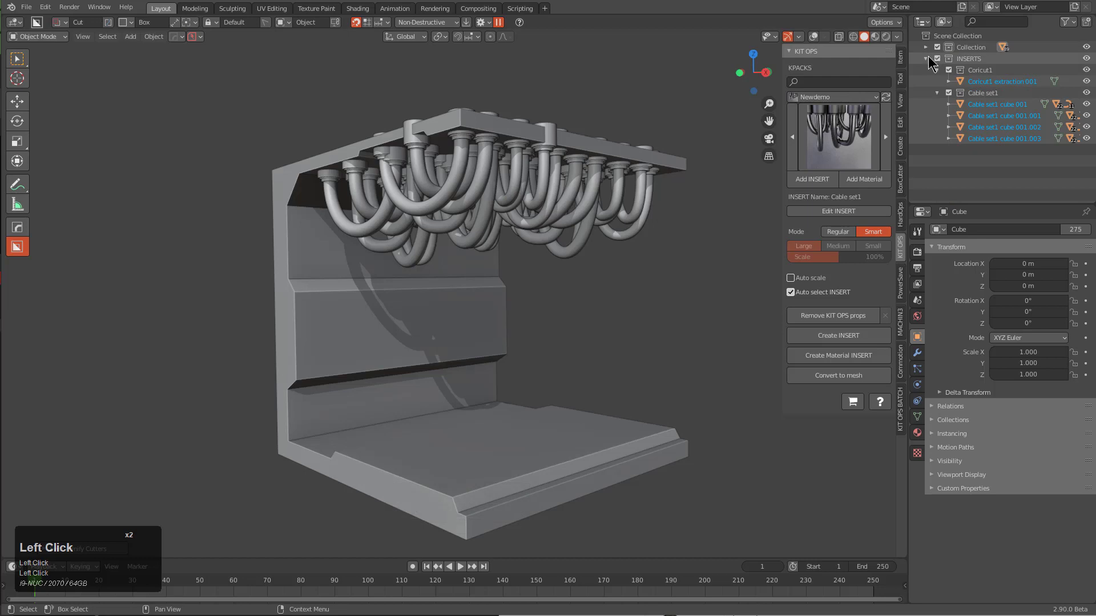
left_click(926, 58)
key("1")
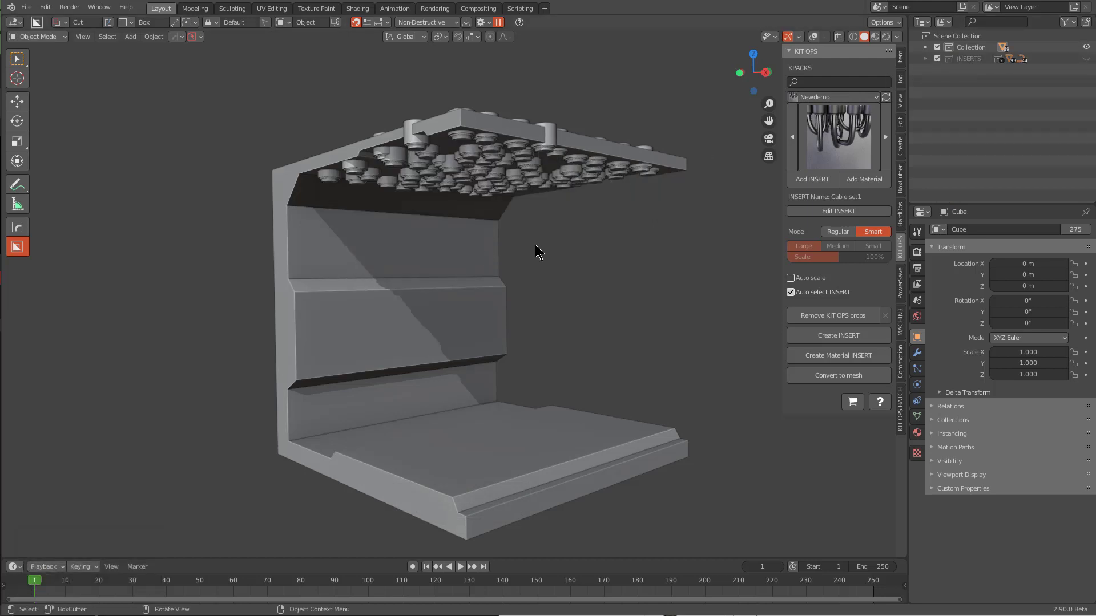
Show only the INSERTS collection with overlays restored and select a cable set insert
key("2")
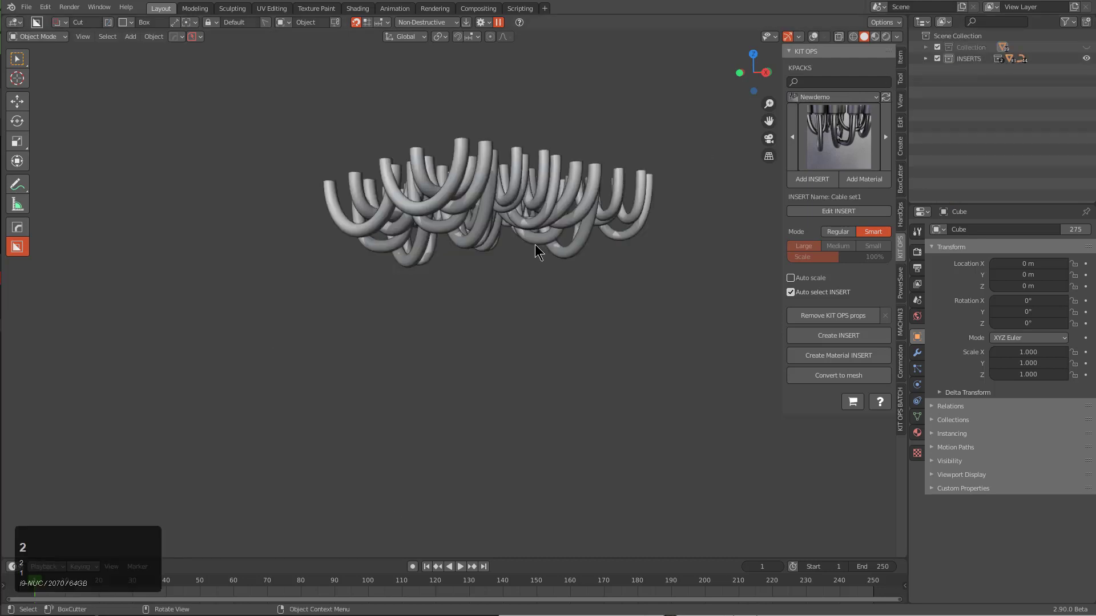
left_click(813, 36)
middle_click_drag(651, 208, 617, 213)
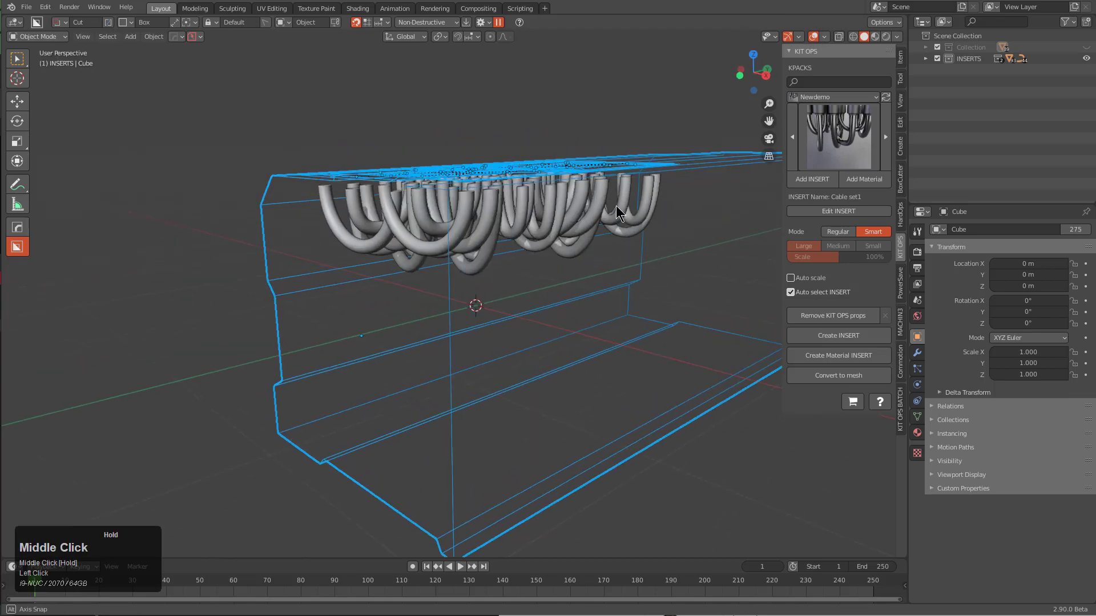
left_click(623, 167)
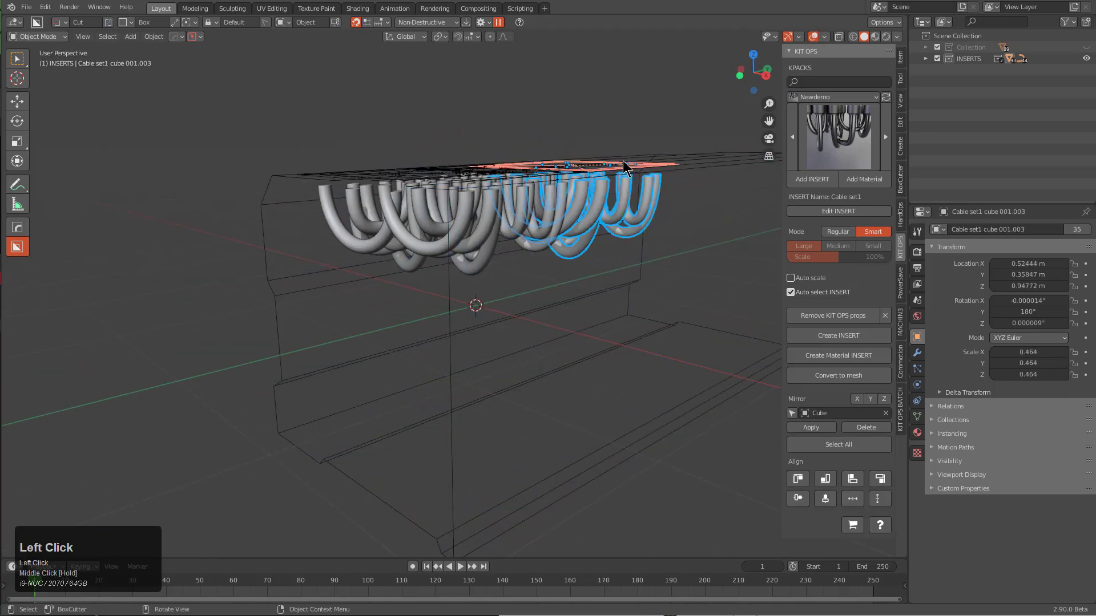
middle_click_drag(623, 167, 565, 209)
key("a")
left_click(561, 211)
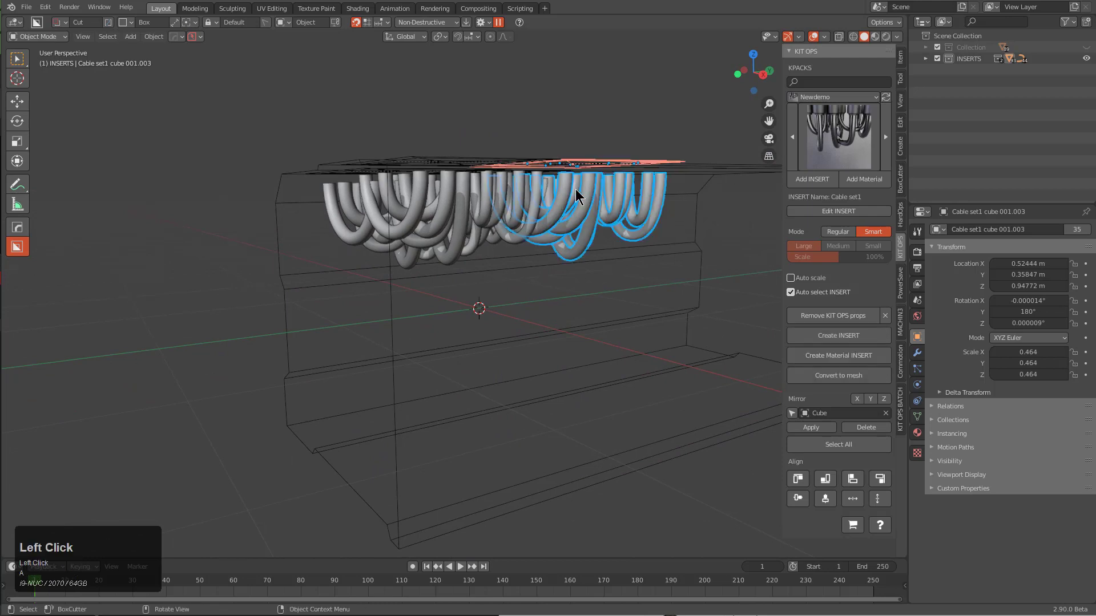
Select all cable meshes by type, move them into Collection, isolate it and deselect
left_click(589, 217)
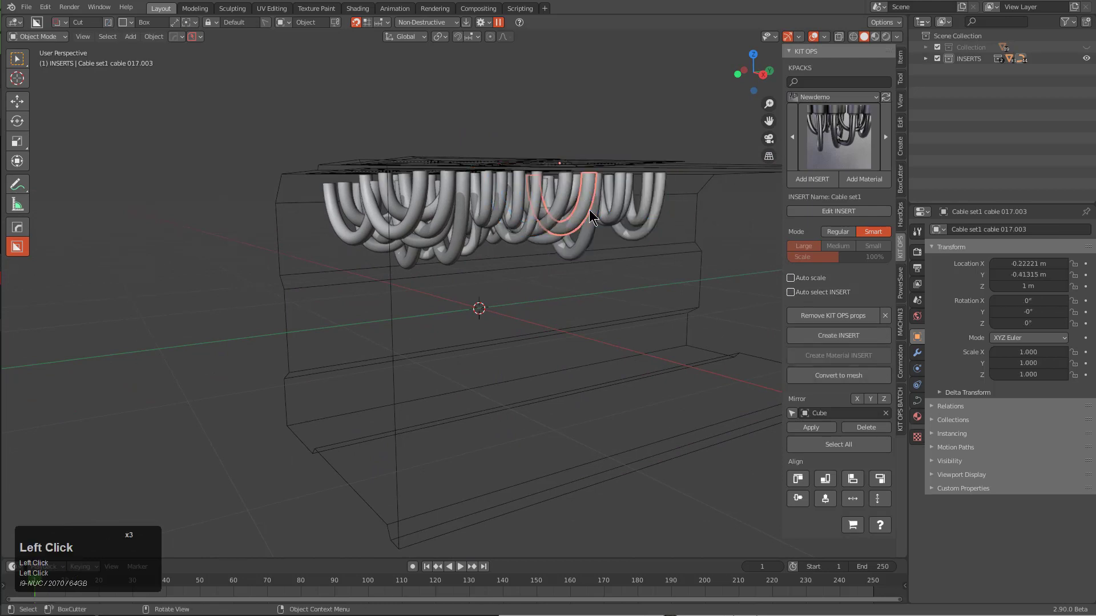
key("shift+g")
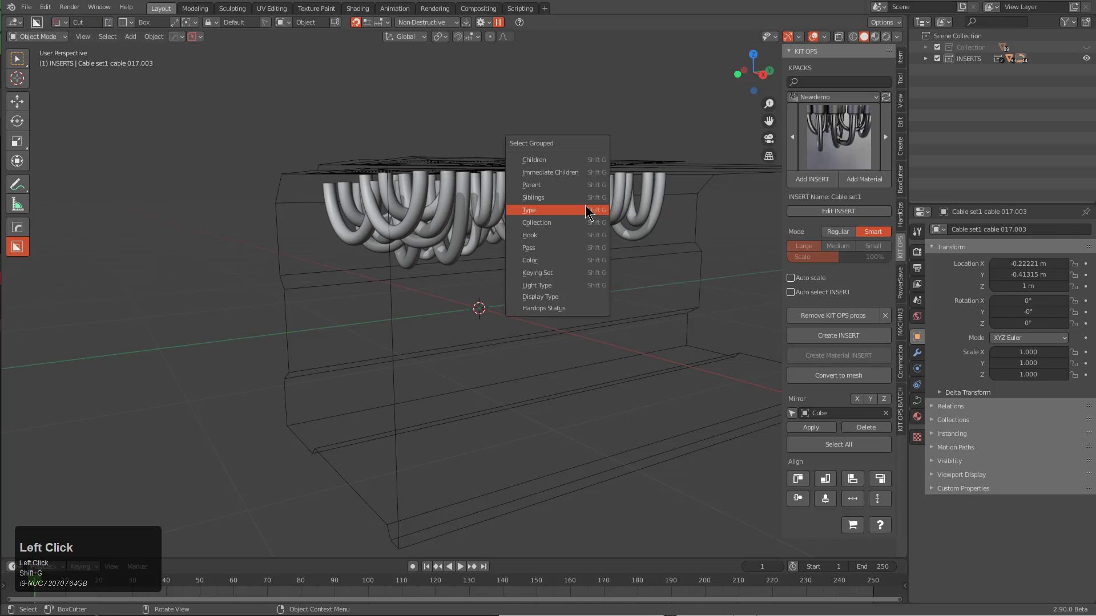
left_click(588, 210)
mouse_move(587, 228)
middle_mouse_down()
mouse_move(588, 244)
mouse_move(563, 245)
mouse_move(624, 237)
mouse_move(587, 241)
middle_mouse_up()
key("m")
left_click(570, 271)
key("1")
key("alt+a")
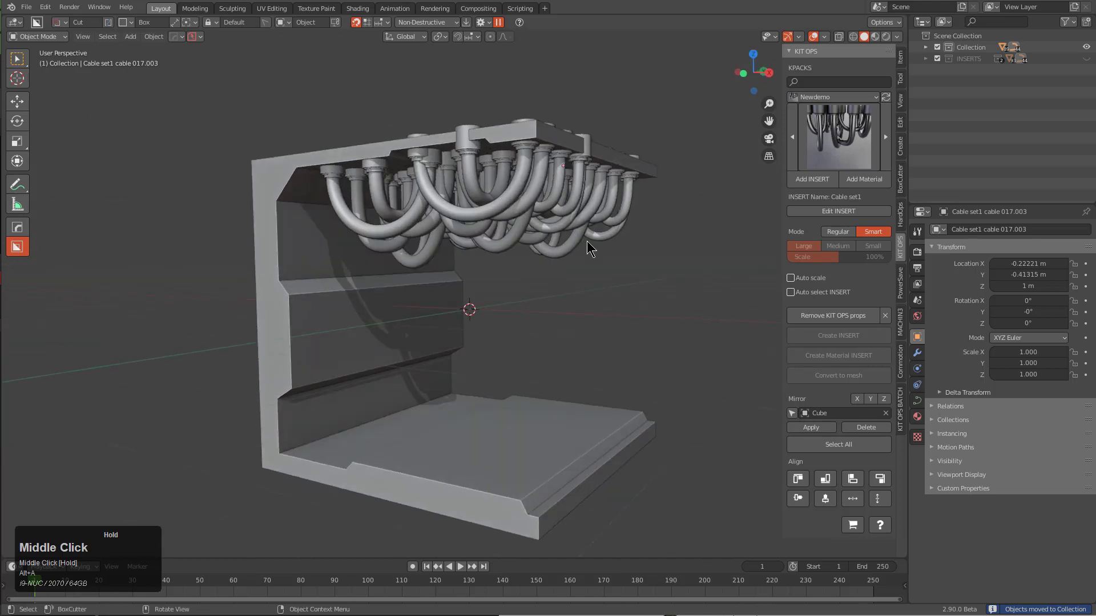
Rename the Collection in the outliner to 'coricut'
left_click(969, 48)
double_click(968, 48)
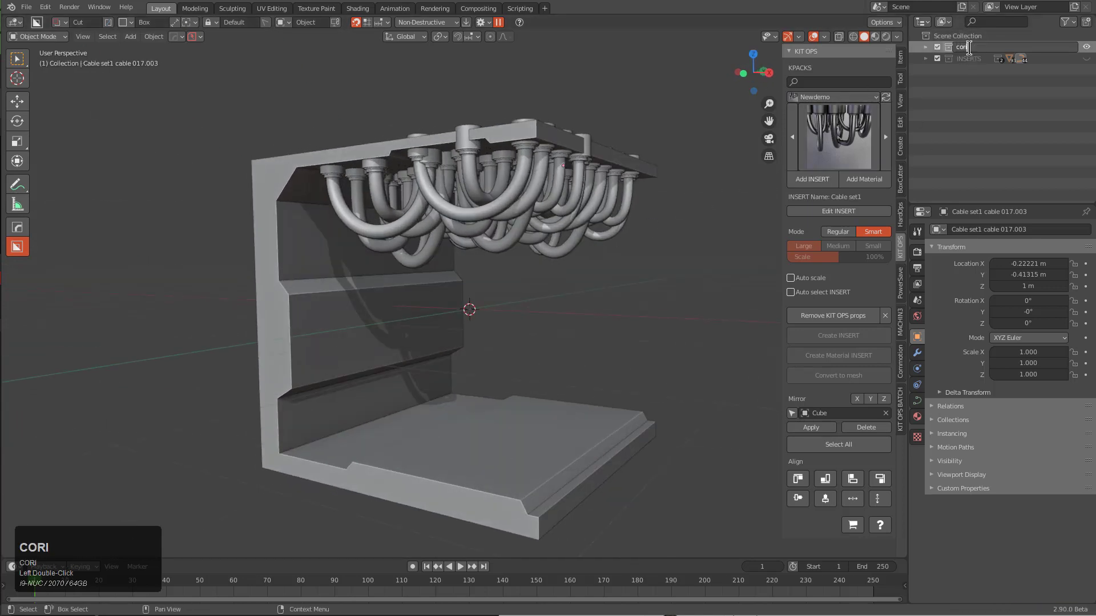
type("coricut")
key("Return")
Create an empty Collection 3, move it to the top of the outliner, and show it alone
right_click(950, 77)
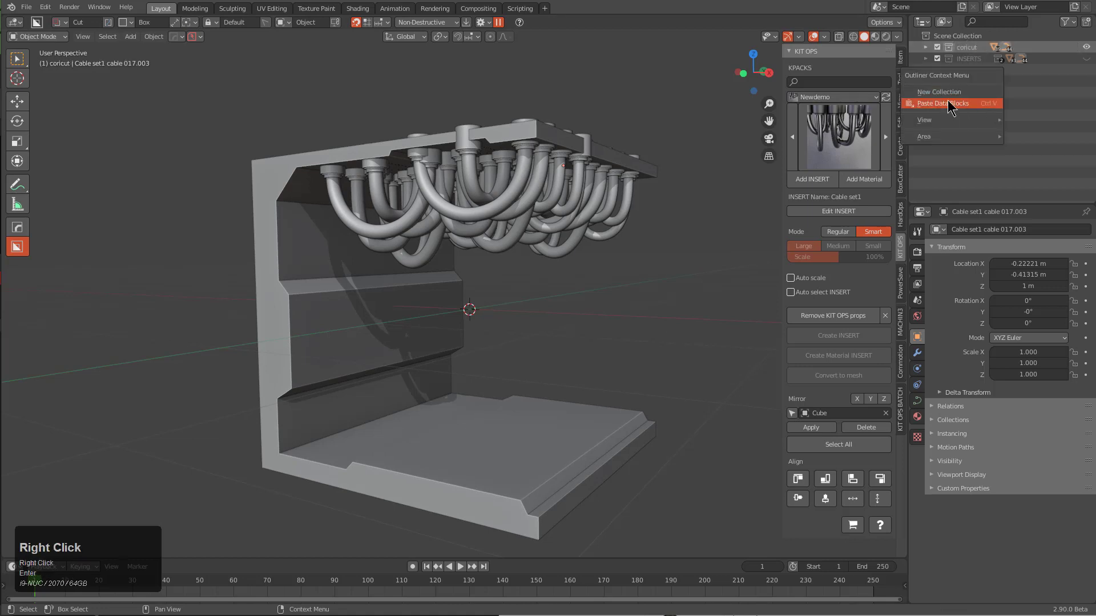
left_click(950, 100)
key("ctrl+z")
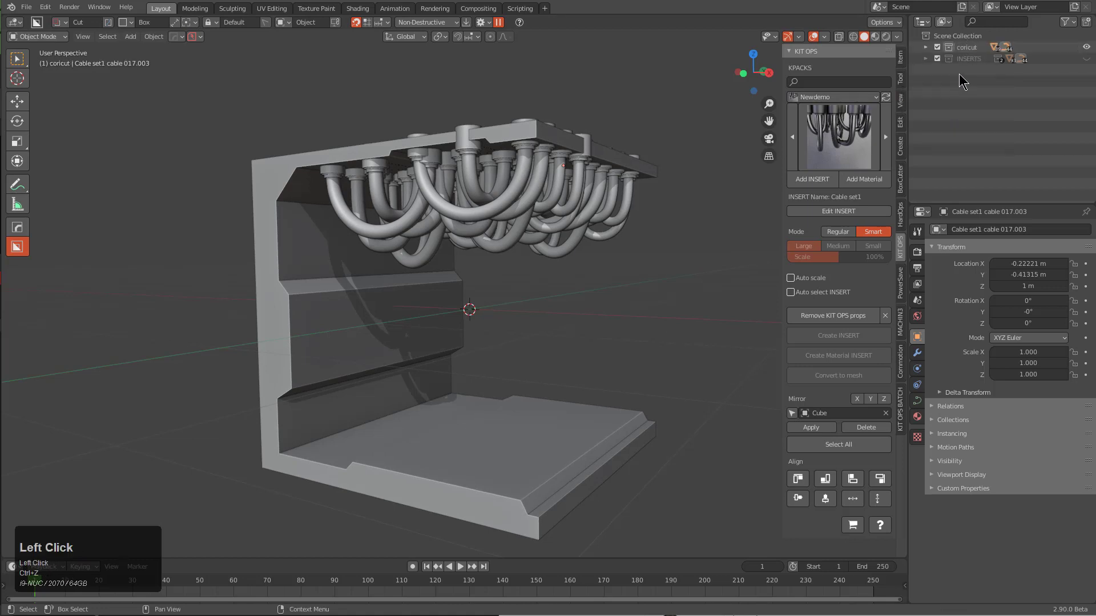
right_click(964, 80)
left_click(965, 74)
left_click_drag(970, 70, 975, 48)
key("1")
middle_click(453, 268)
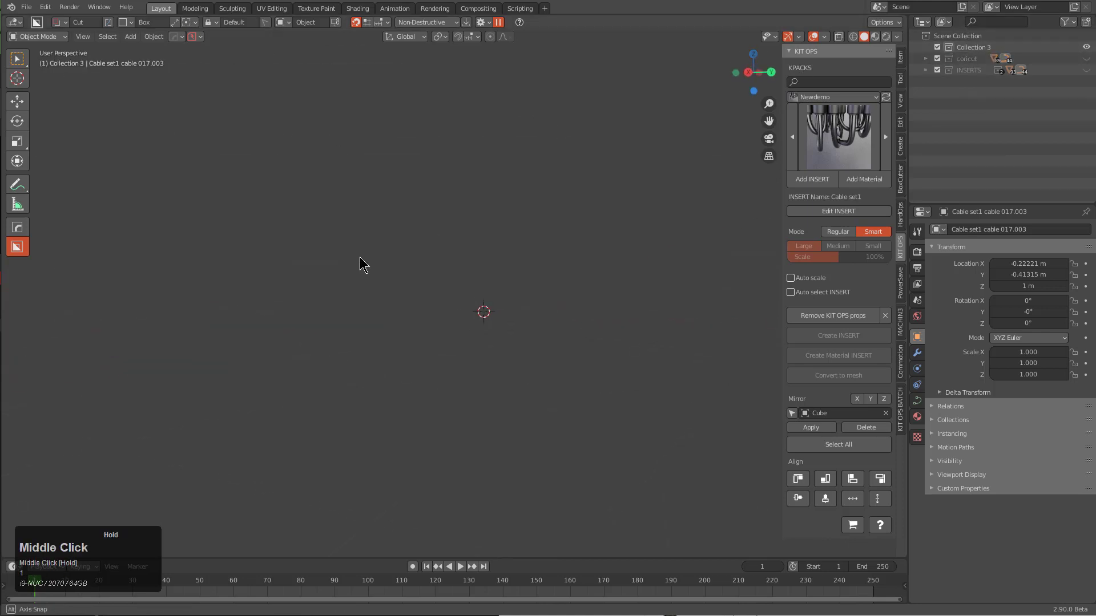
scroll(454, 268, "down", 2)
key("shift+a")
Add a coricut collection instance and repeat 2 m duplicates along Y into a corridor
mouse_move(453, 470)
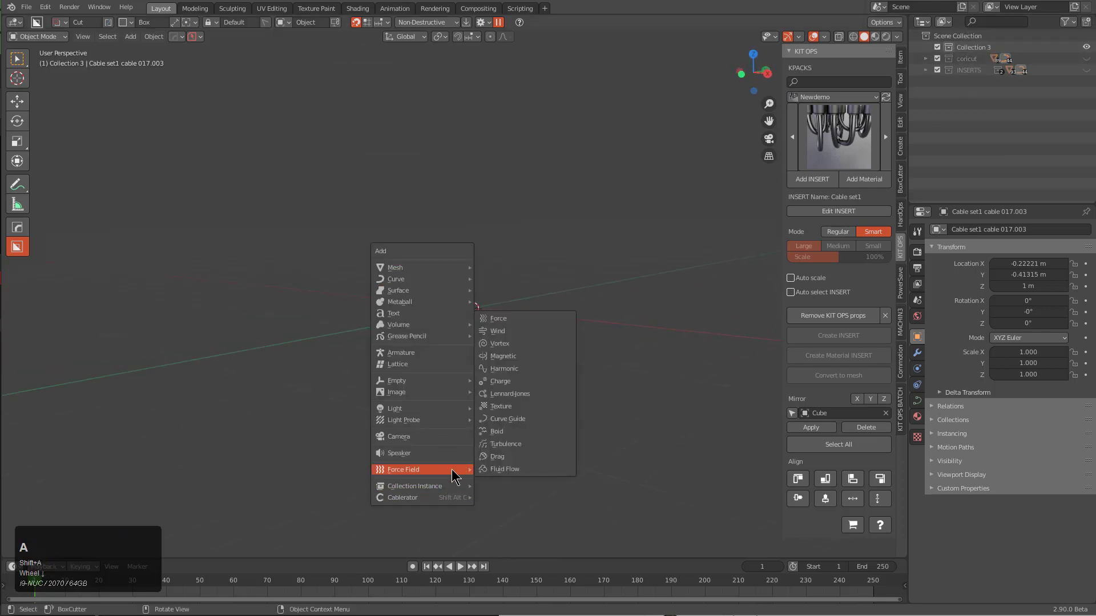
left_click(517, 510)
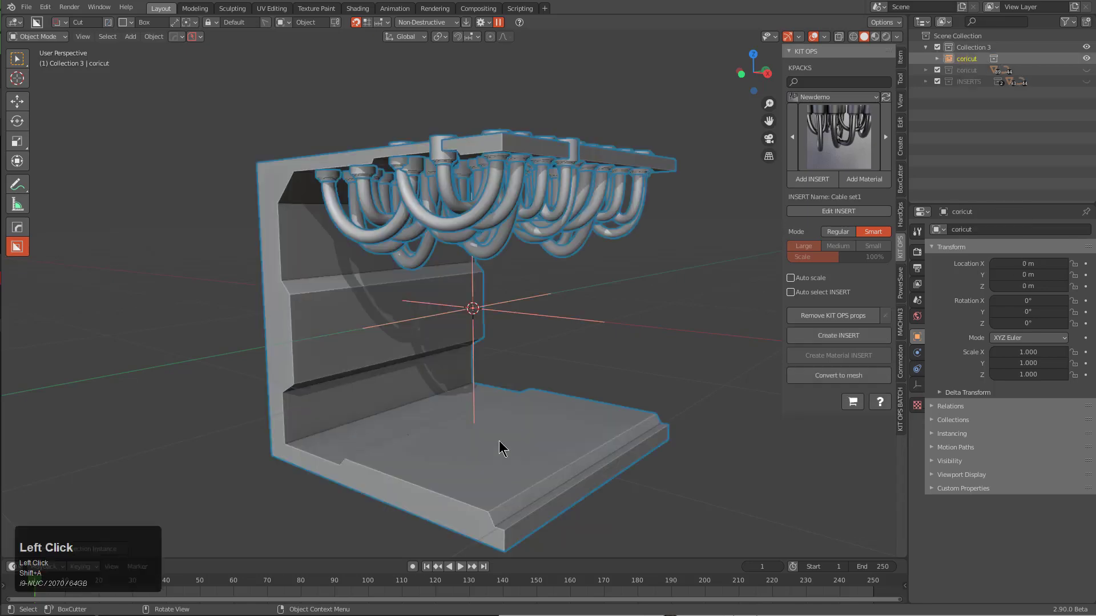
middle_click_drag(501, 445, 425, 384)
key("shift+d")
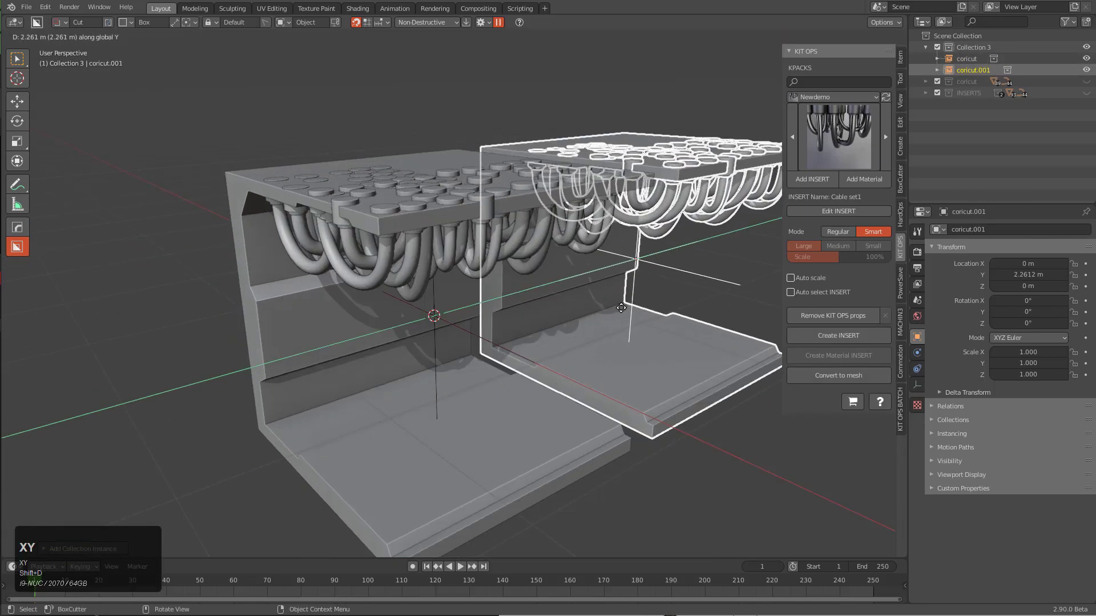
left_click(606, 348, "ctrl")
key("shift+r")
key("shift+r")
key("shift+r")
scroll(604, 341, "down", 2)
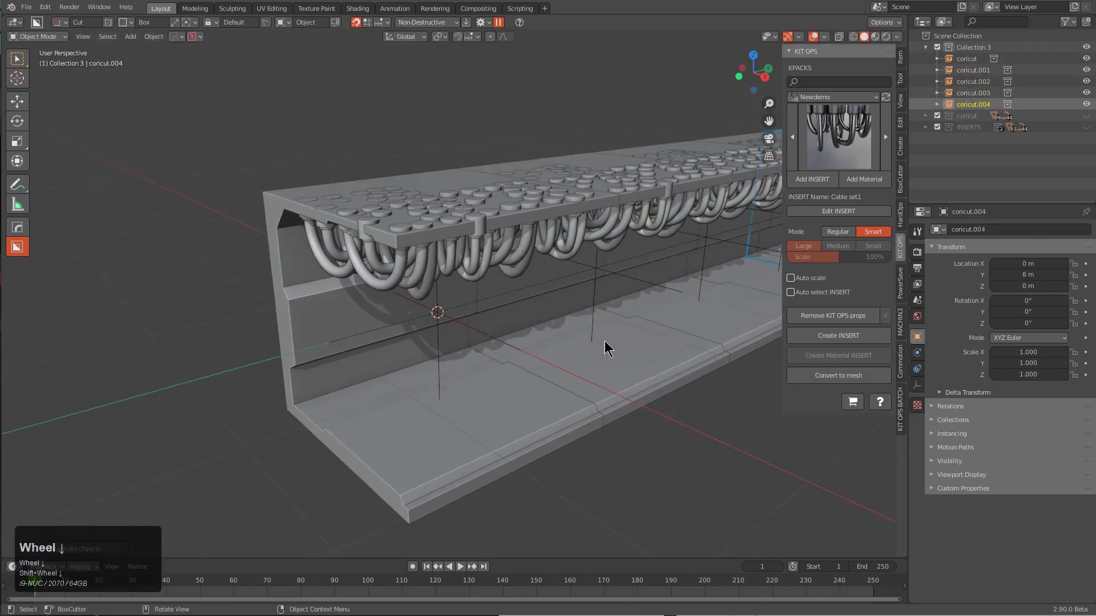
middle_click_drag(604, 340, 575, 345)
Duplicate the whole corridor row 2 m along X and rotate it 180° around Z
key("a")
key("x")
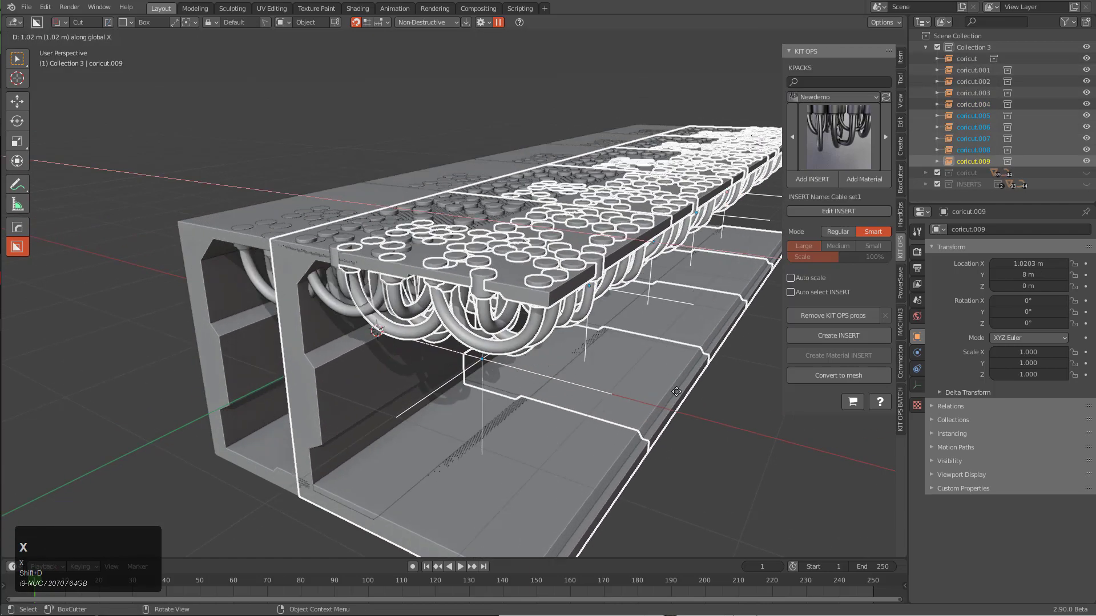
left_click(718, 421, "ctrl")
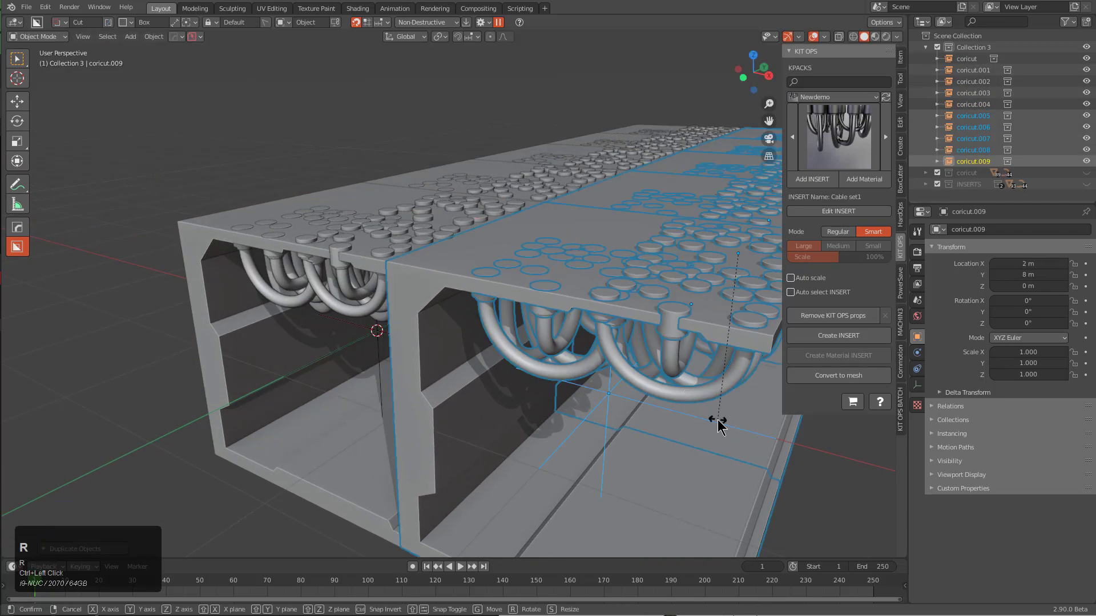
key("r")
key("z")
key("KP_1")
key("KP_8")
key("KP_0")
key("KP_Enter")
key("alt+a")
middle_click_drag(605, 405, 526, 297)
scroll(525, 293, "up", 2)
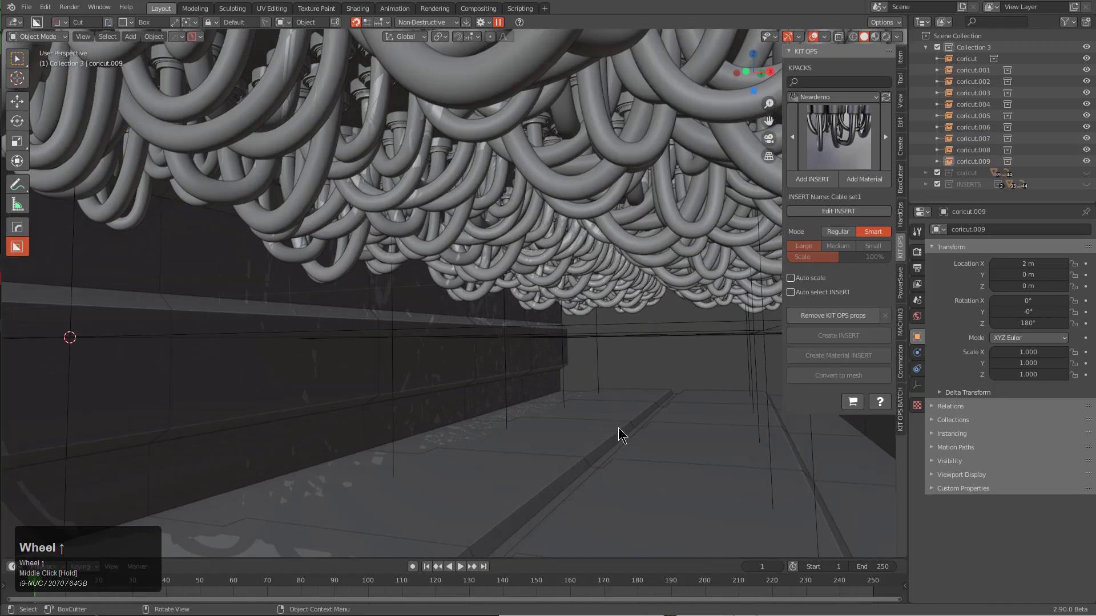
middle_click_drag(618, 433, 587, 291)
scroll(558, 279, "down", 2)
scroll(575, 284, "down", 2)
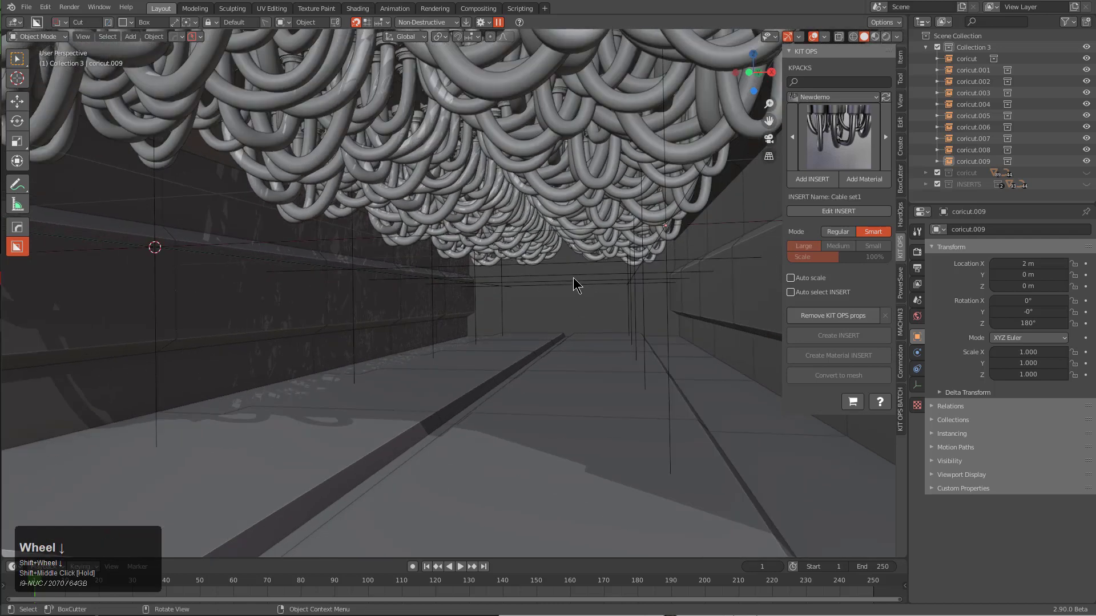